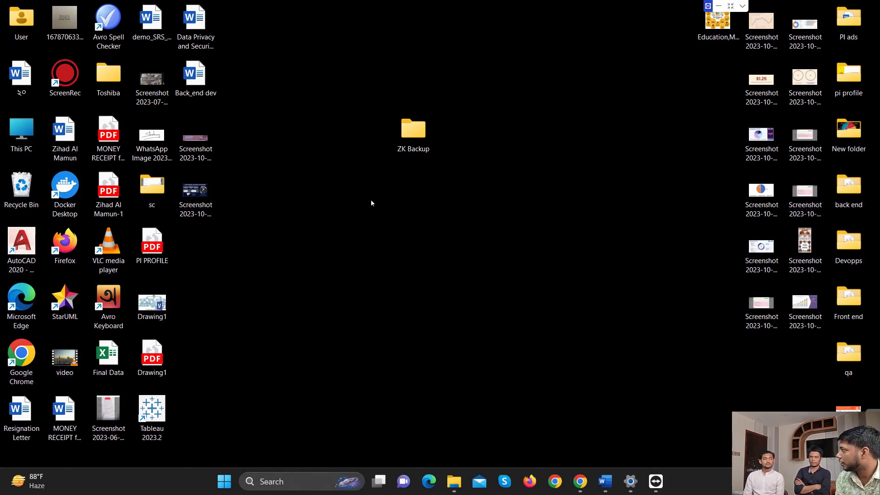
Close the TeamViewer download tab in Chrome and start a new blank tab
click(580, 481)
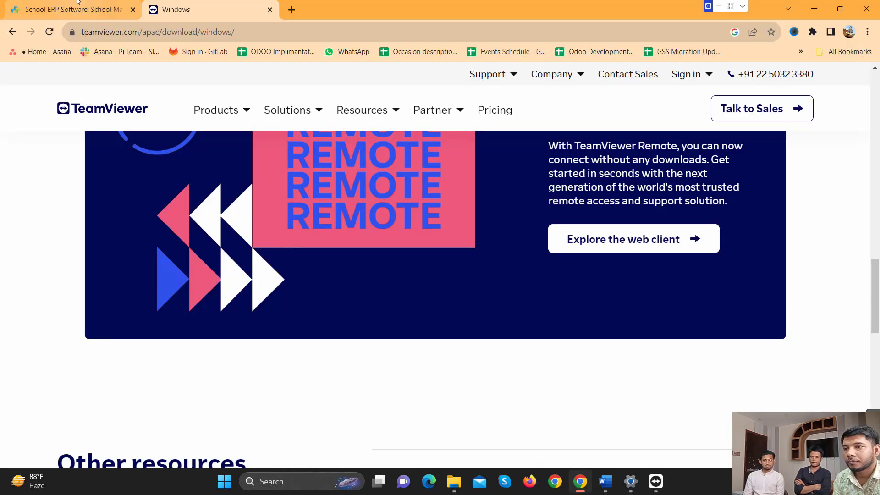
click(270, 9)
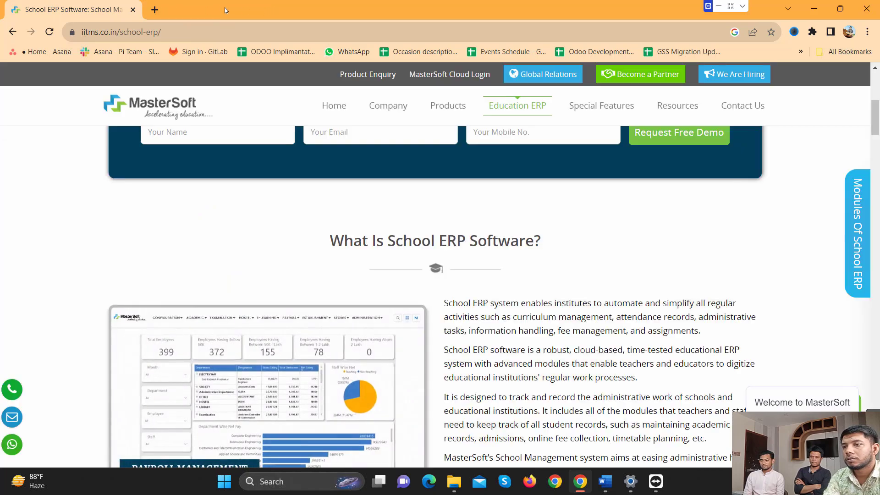
click(153, 9)
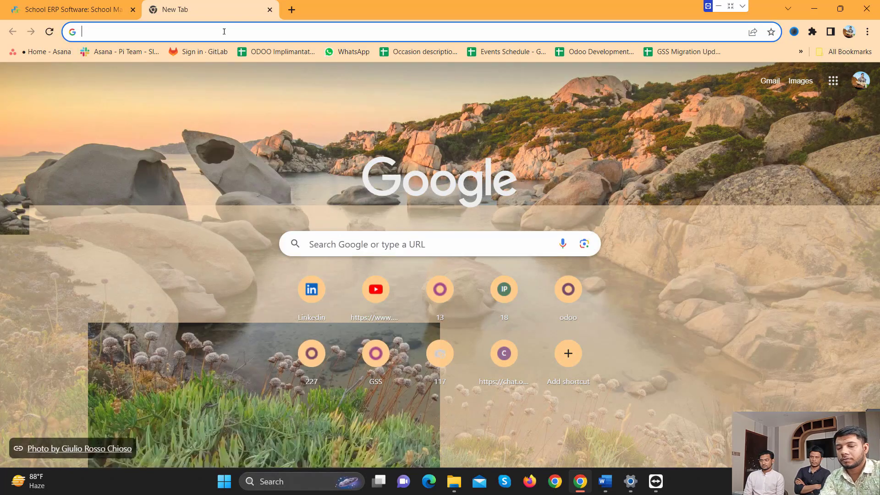
Search 'microsoft sql server management studio 2018 download' and open the Microsoft Learn result in a new tab
click(224, 31)
text(mi)
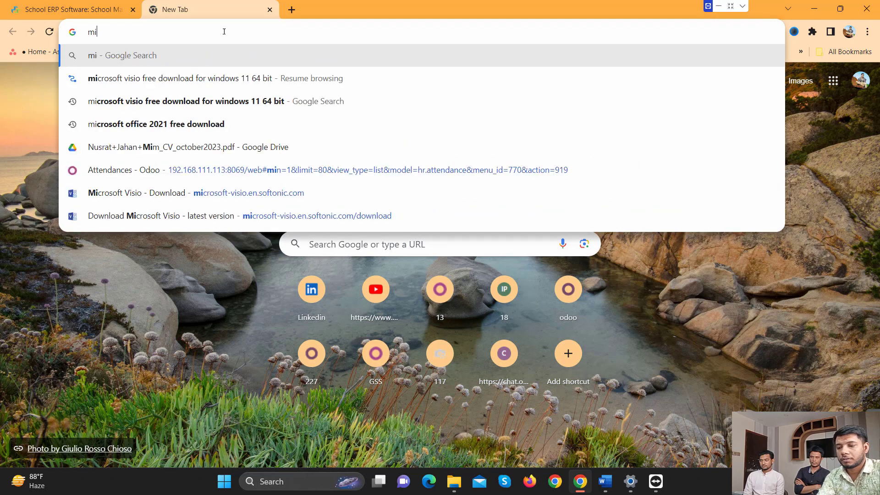
text(crosoft)
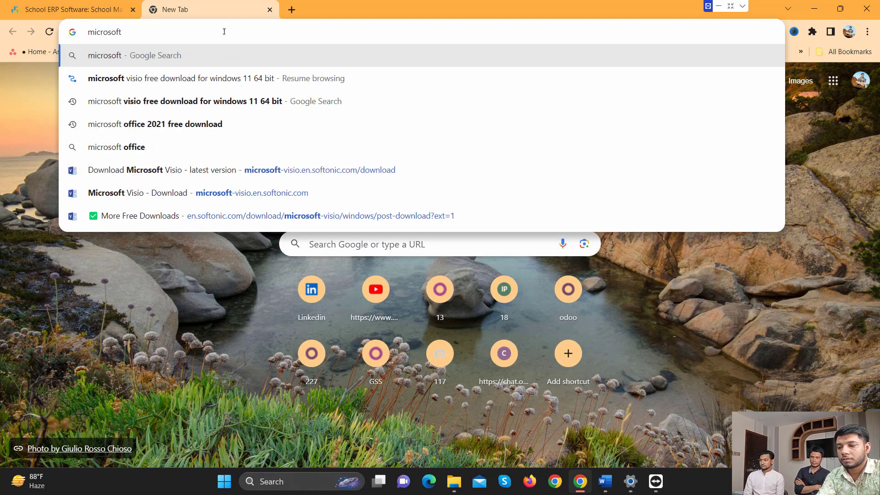
text( sql)
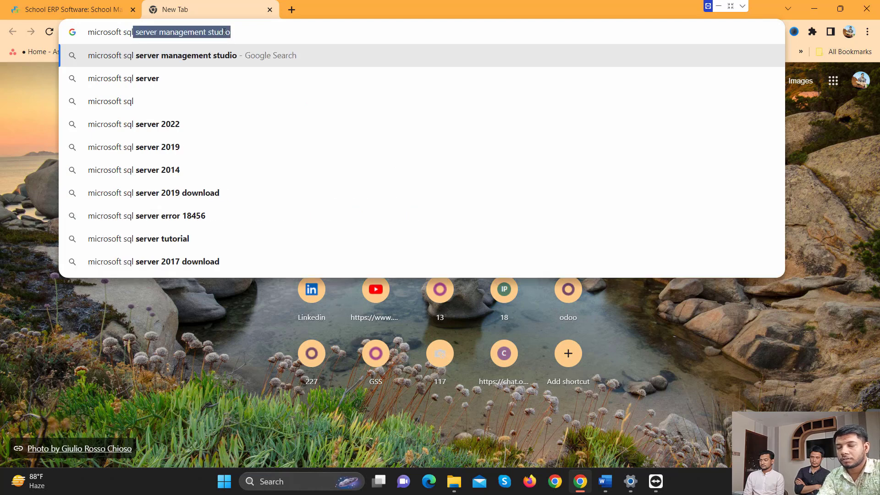
click(224, 32)
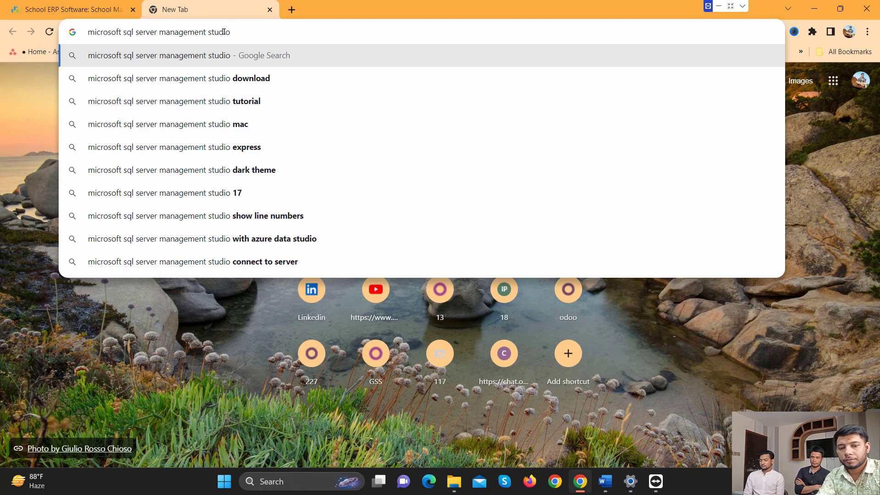
text(2018)
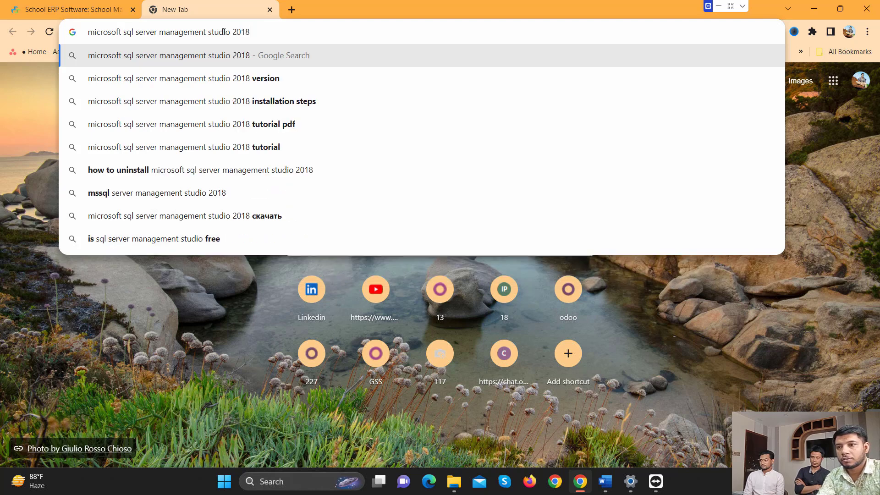
key(Return)
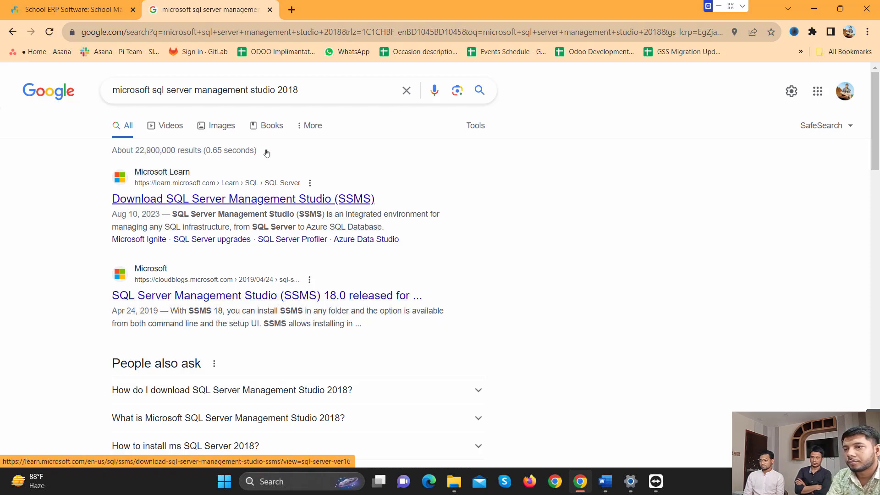
click(310, 89)
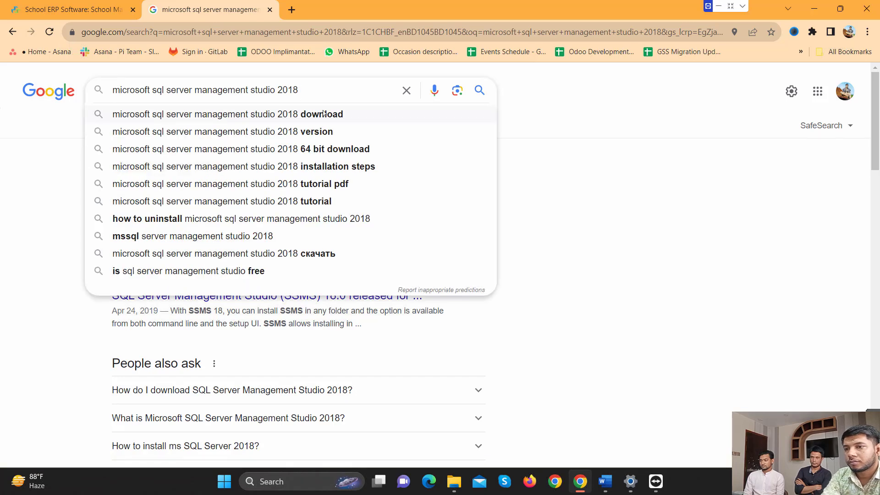
click(324, 114)
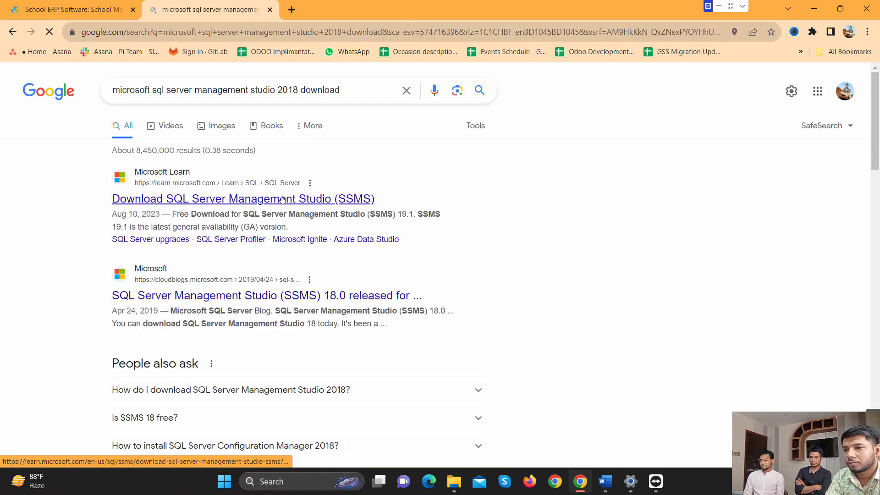
middle_click(281, 199)
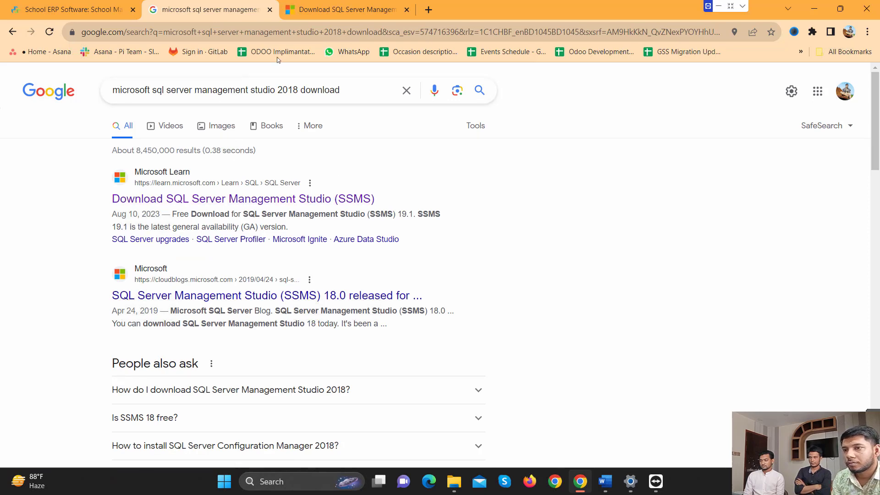
Go to the SSMS download article and highlight the 'Release number: 19.1' line
click(341, 9)
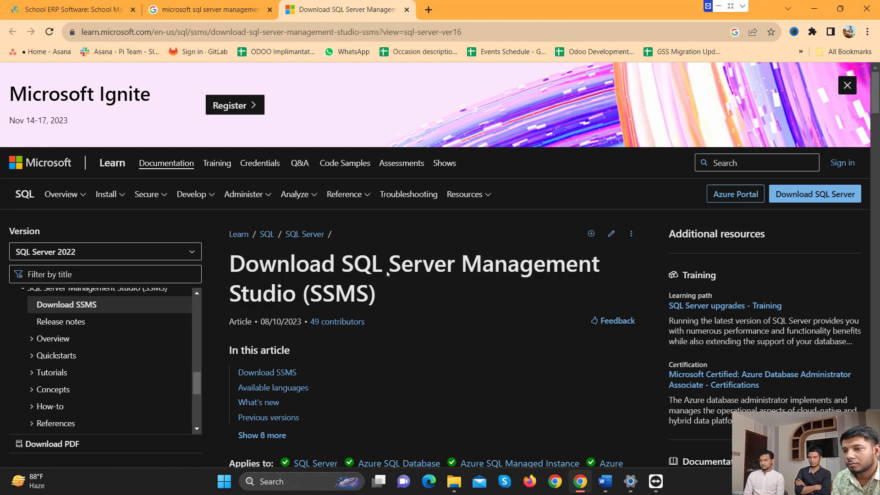
scroll(387, 274, down, 4)
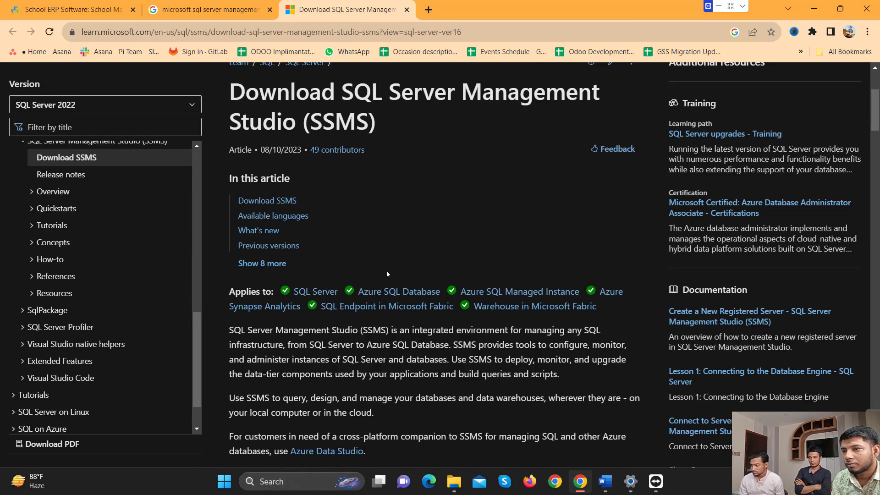
scroll(378, 248, down, 5)
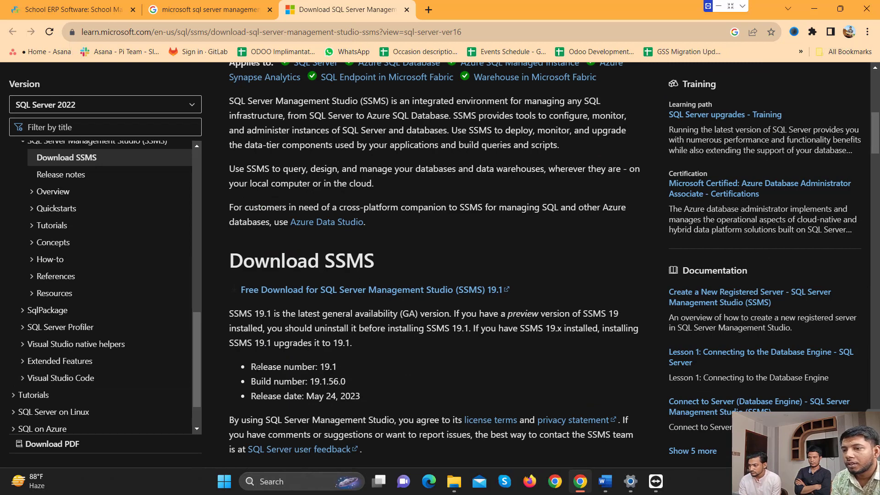
drag(258, 367, 341, 370)
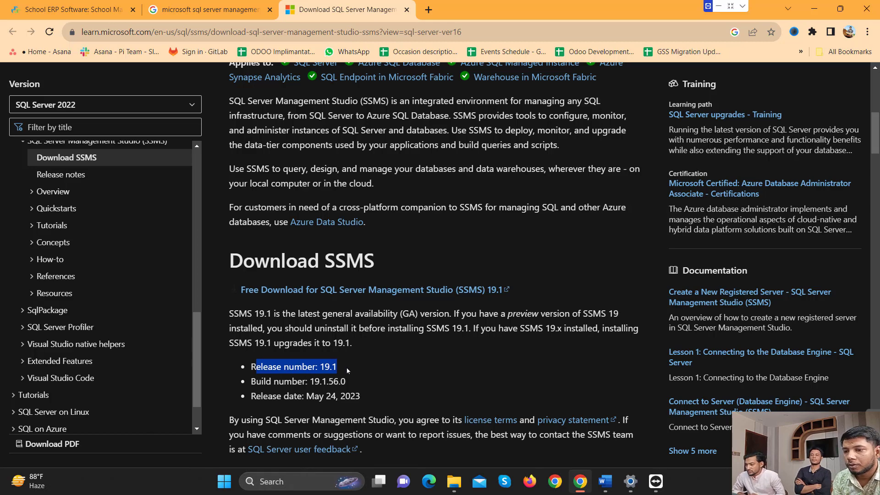
Review the article's notes and system requirements, briefly highlighting the December 2021 note
scroll(348, 371, down, 4)
scroll(348, 364, down, 6)
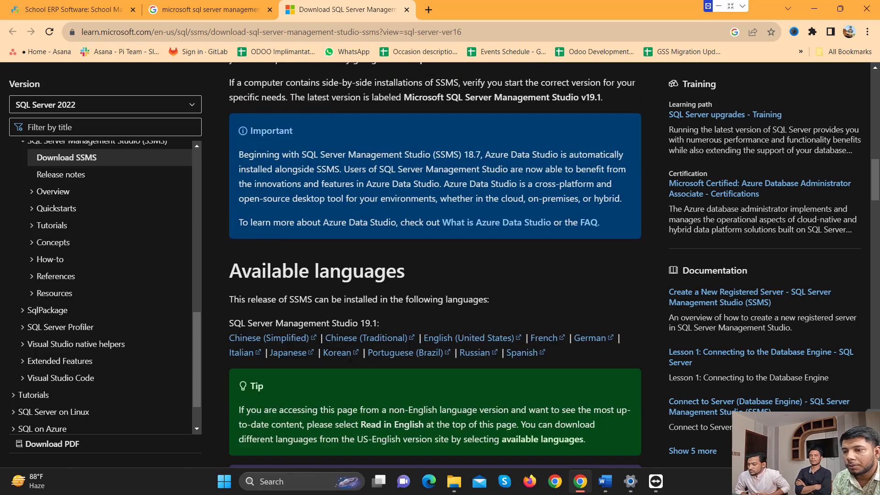
scroll(350, 360, down, 3)
scroll(350, 362, down, 6)
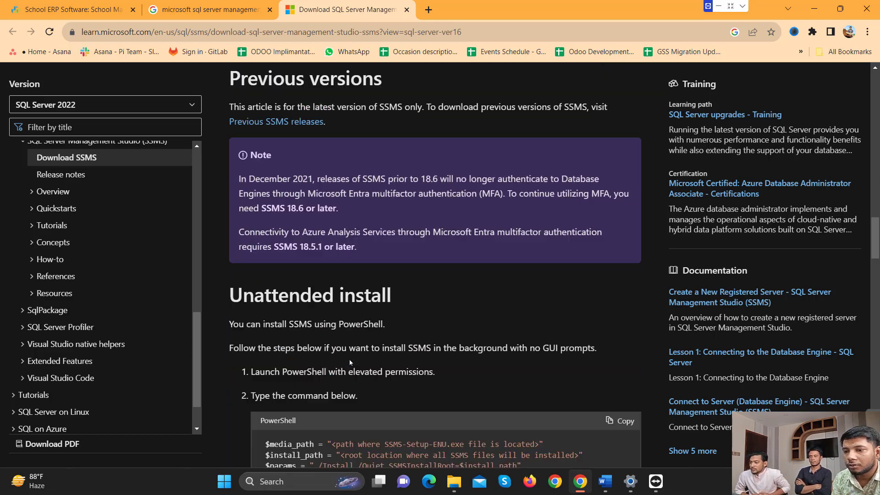
scroll(350, 362, down, 6)
scroll(350, 361, down, 1)
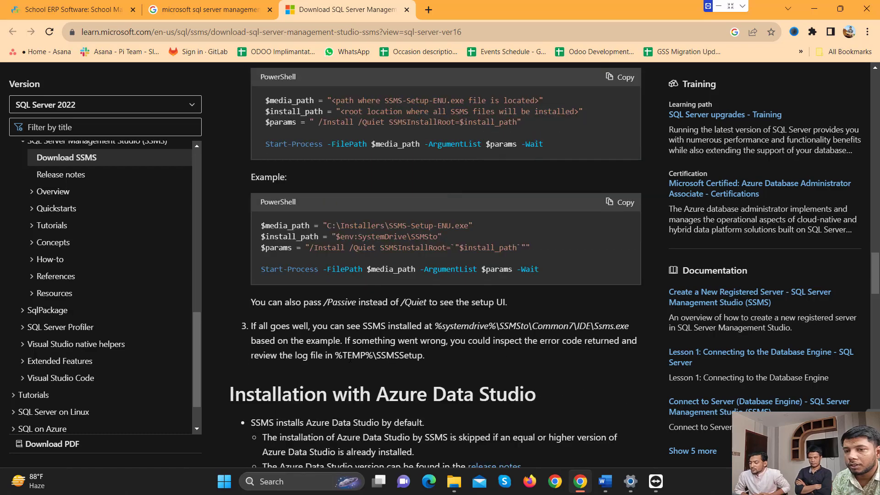
scroll(350, 360, down, 14)
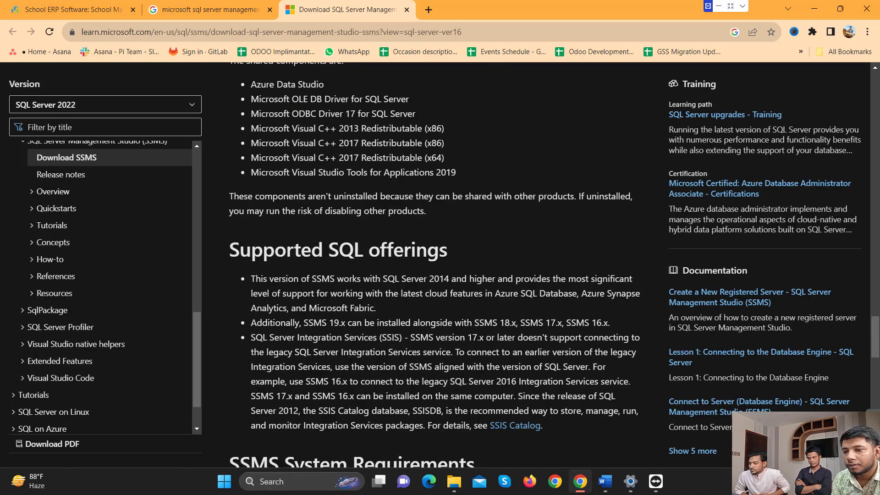
scroll(349, 362, down, 13)
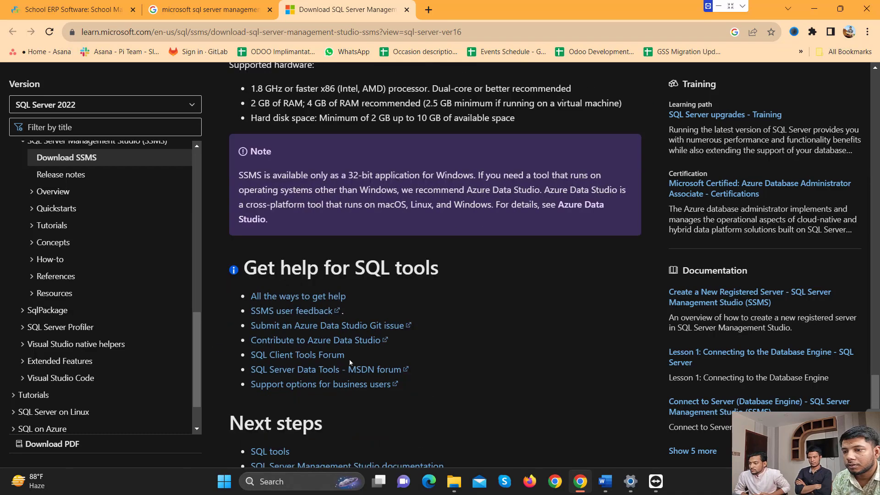
scroll(349, 362, down, 3)
scroll(361, 322, up, 6)
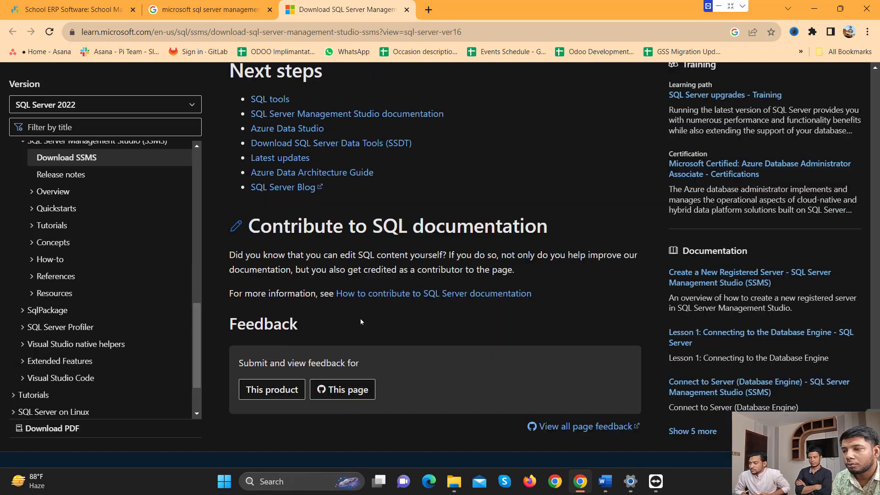
scroll(361, 322, up, 5)
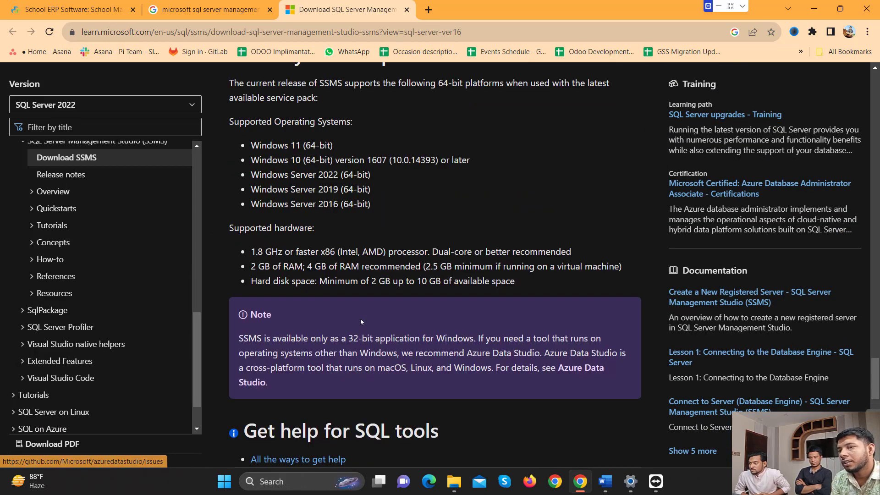
scroll(320, 259, up, 4)
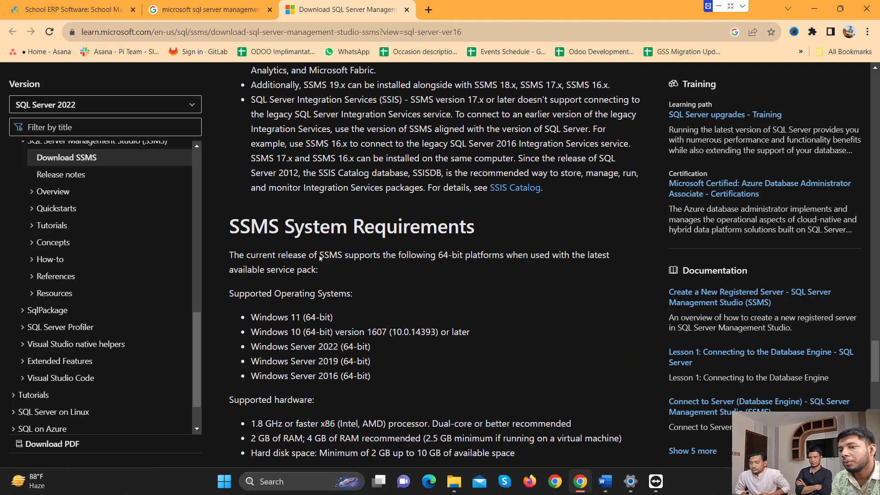
scroll(324, 257, down, 10)
scroll(367, 254, up, 1)
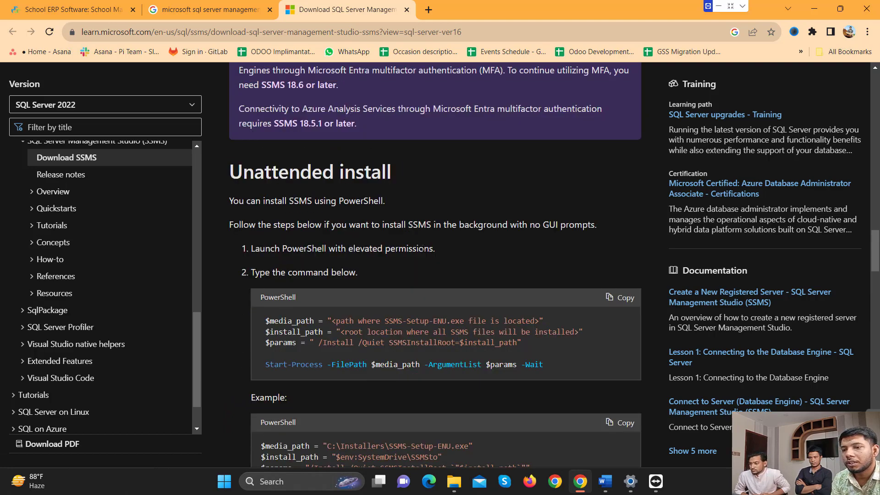
scroll(427, 249, up, 3)
scroll(427, 250, up, 3)
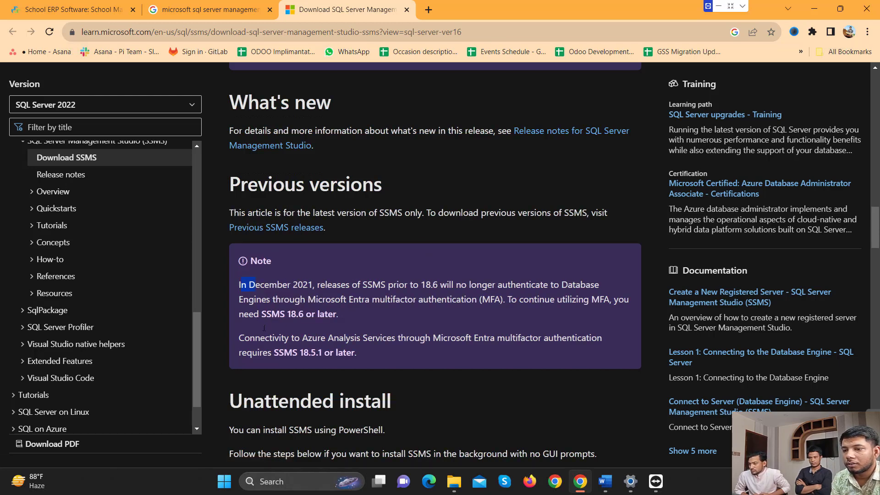
drag(264, 327, 319, 338)
click(445, 294)
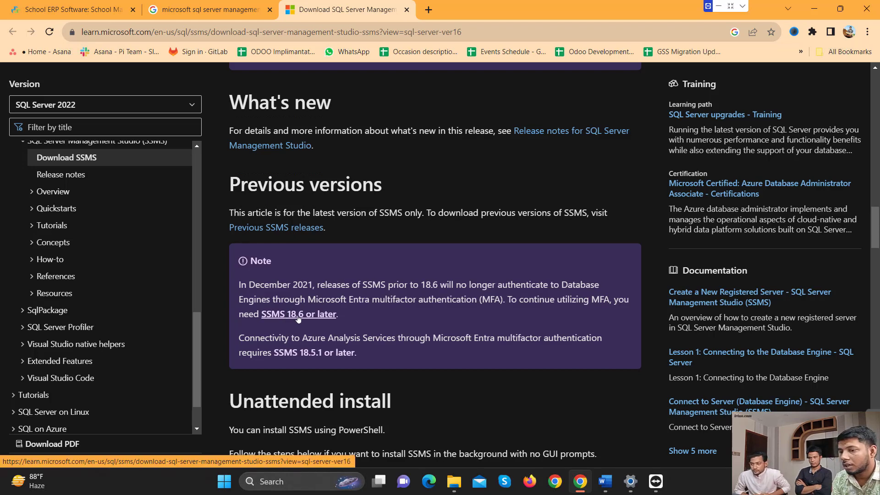
Browse the previous SSMS releases and locate the 18.12.1 version
click(303, 228)
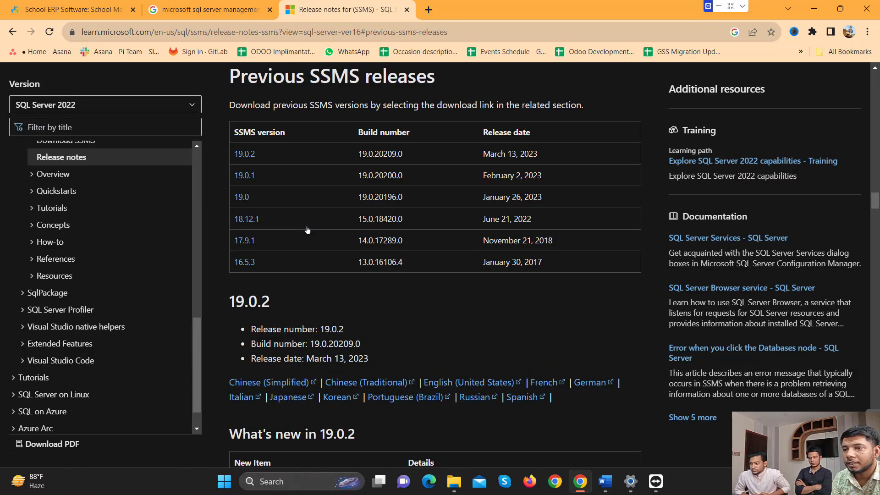
click(246, 243)
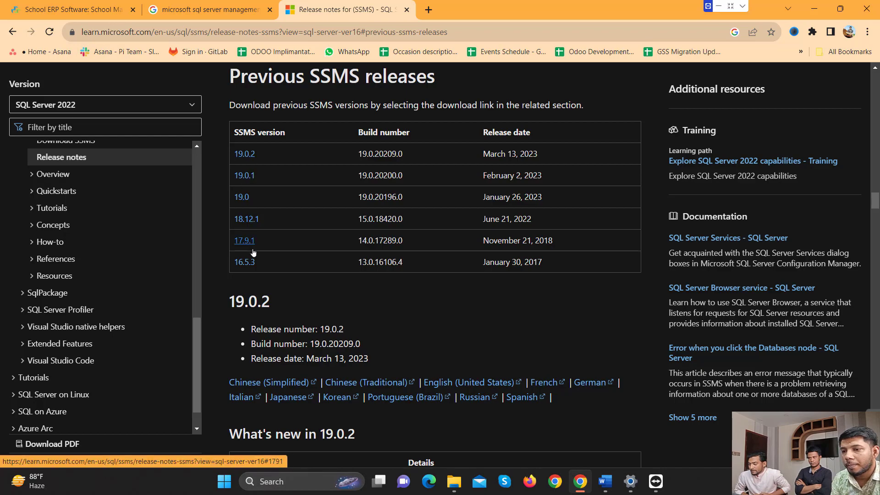
scroll(251, 255, down, 8)
scroll(255, 251, down, 15)
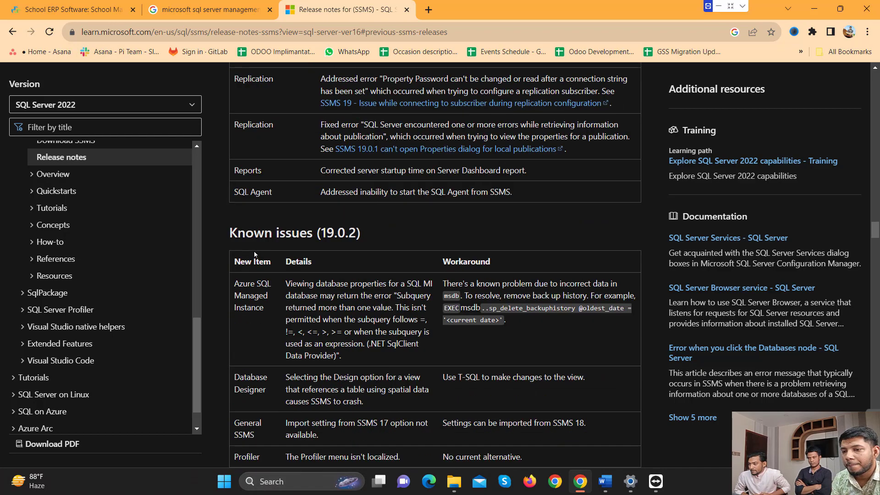
scroll(255, 254, down, 20)
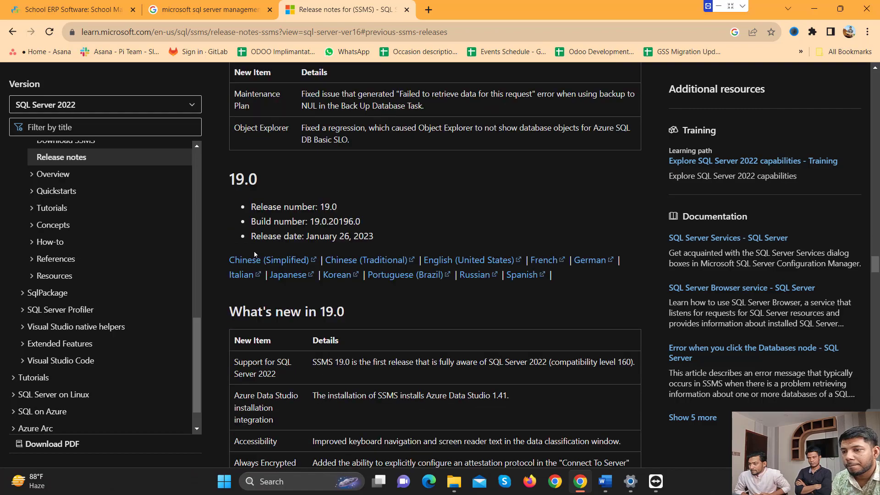
scroll(255, 254, down, 20)
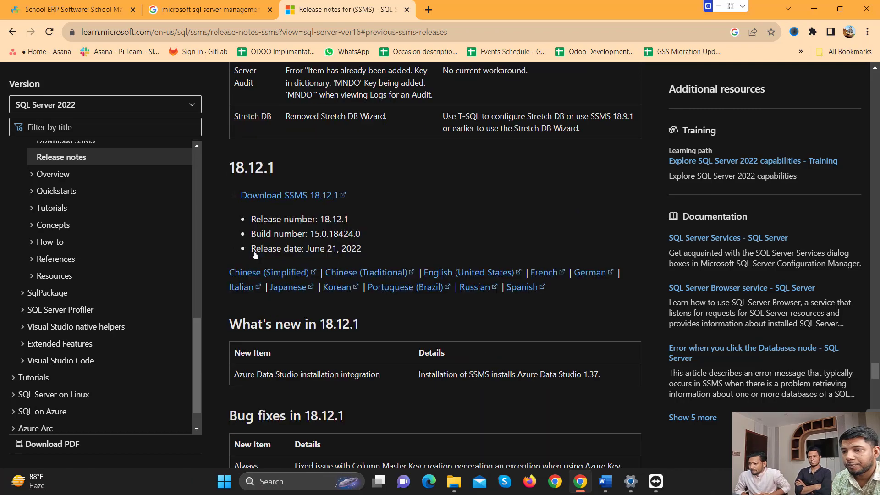
scroll(255, 255, down, 6)
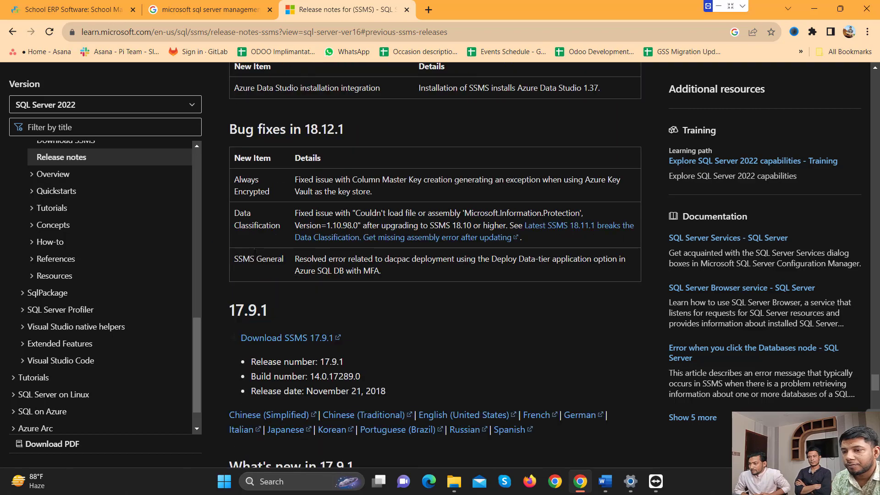
scroll(255, 251, up, 6)
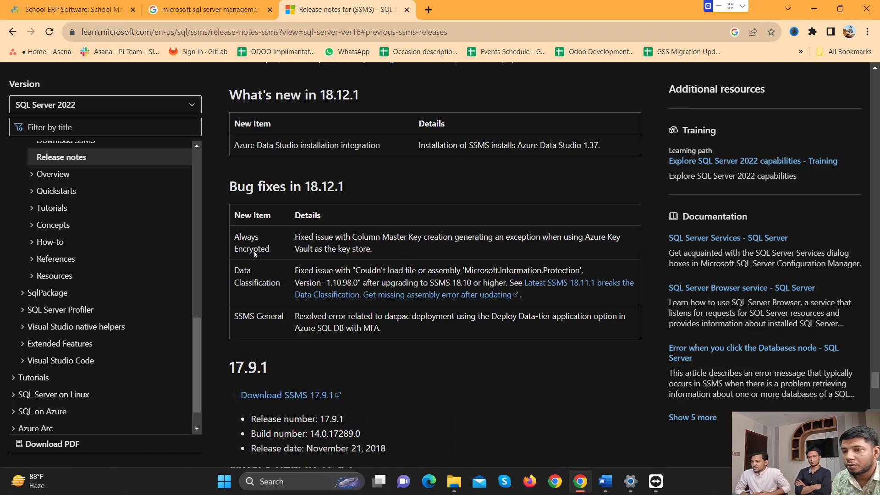
scroll(254, 249, up, 1)
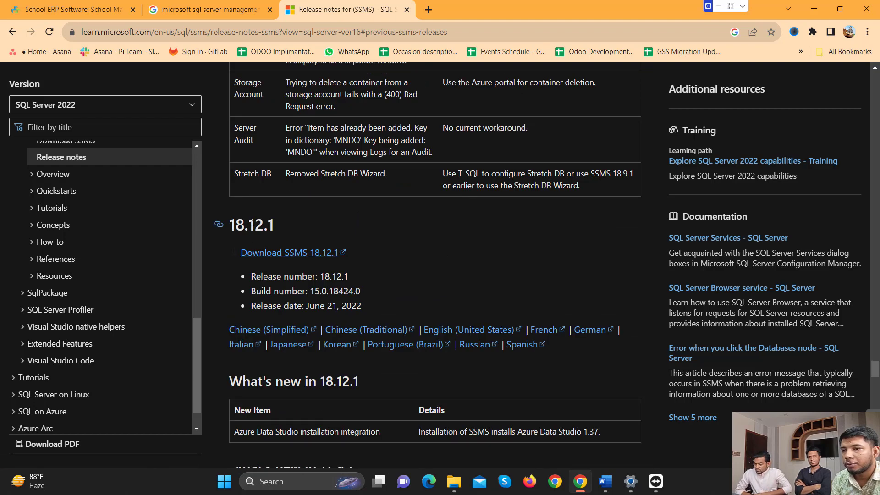
drag(251, 224, 281, 221)
click(338, 226)
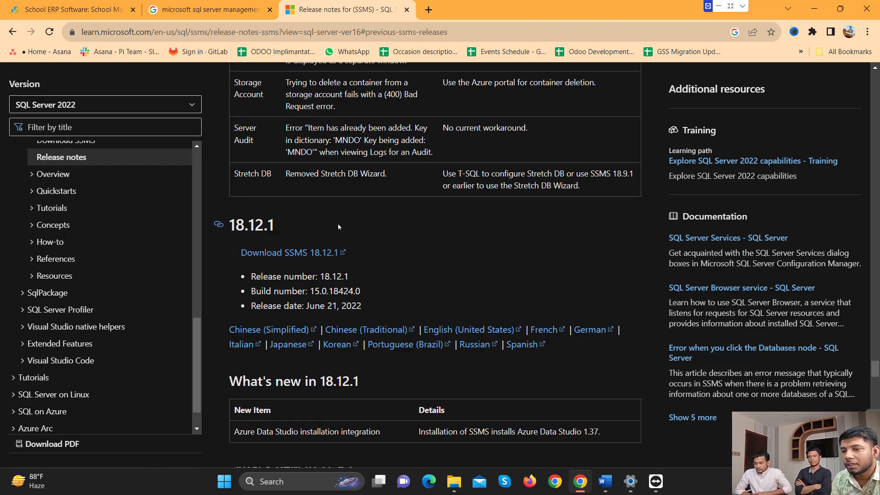
Download SSMS 18.12.1 and cancel the duplicate SSMS-Setup-ENU (1).exe download
click(313, 256)
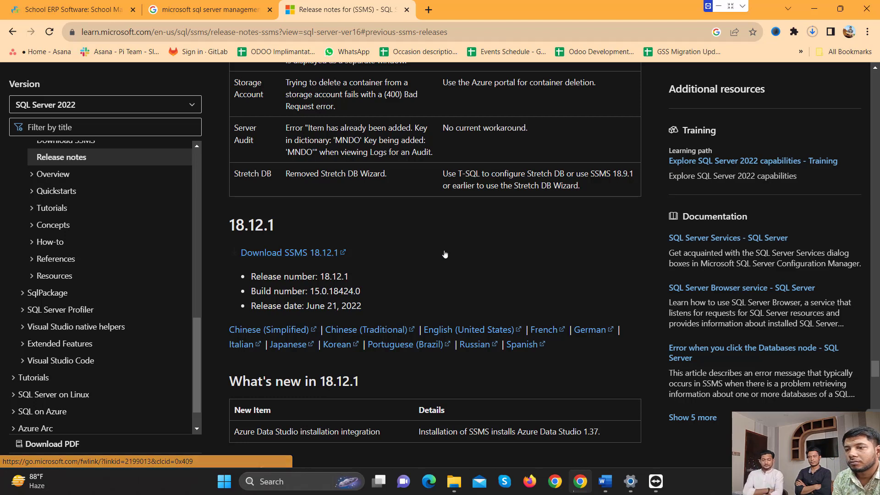
click(327, 253)
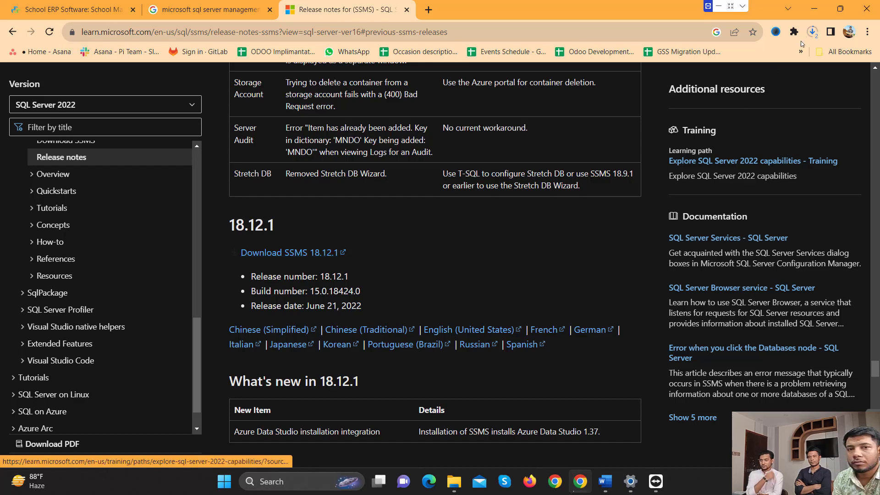
click(812, 32)
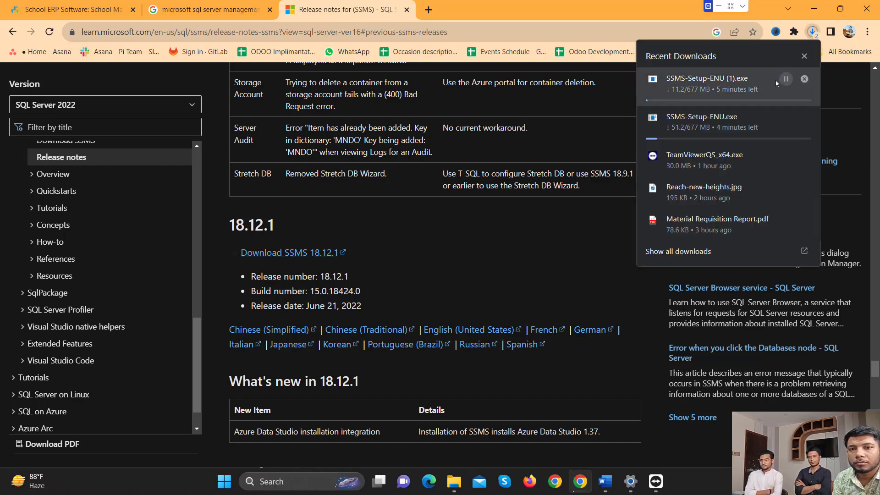
click(804, 78)
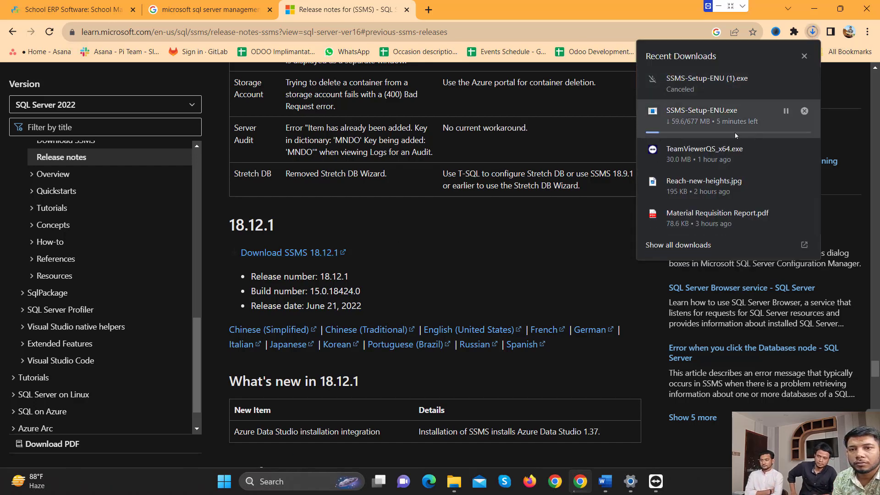
Scroll back to the top and return to the Google search results tab
scroll(270, 193, up, 15)
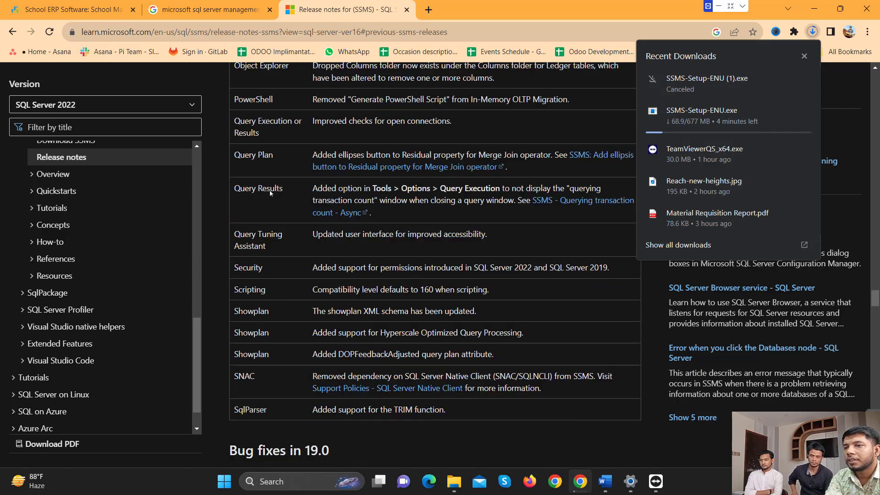
scroll(270, 193, up, 20)
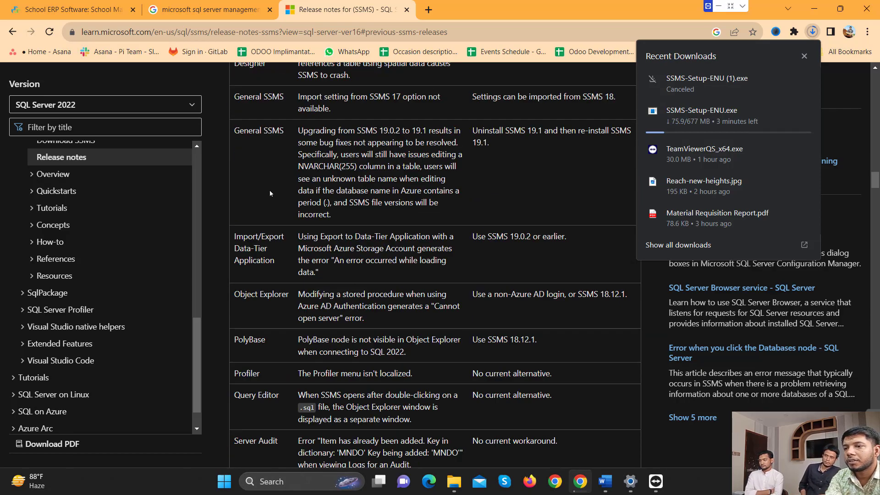
scroll(269, 193, up, 20)
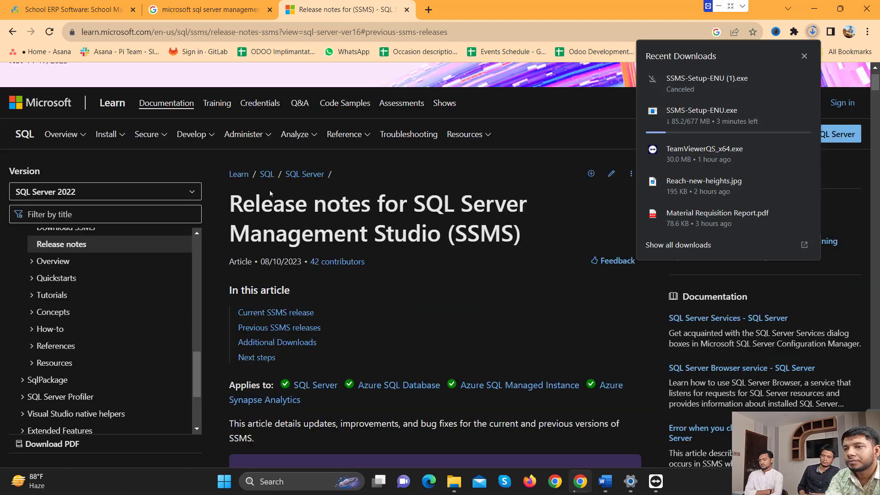
click(236, 10)
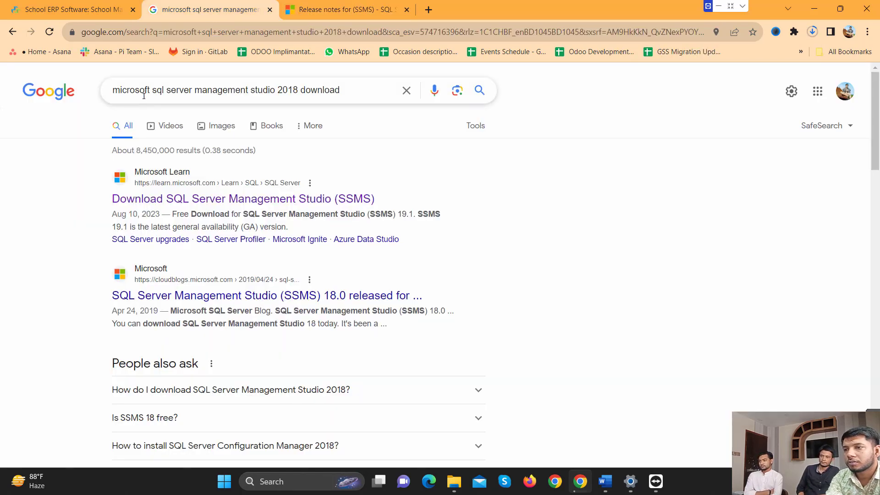
Change the search to 'microsoft sql 2017 express download' and open the SQL Server 2017 Express result in a new tab
drag(169, 90, 350, 91)
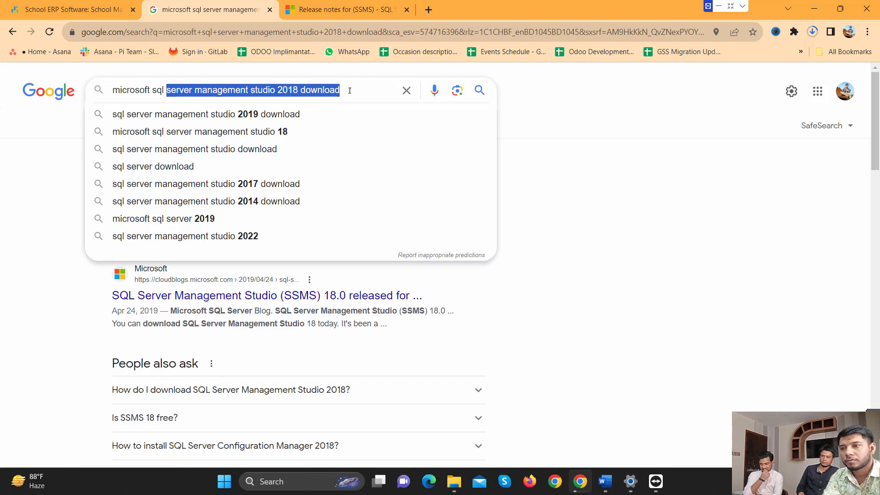
text(20)
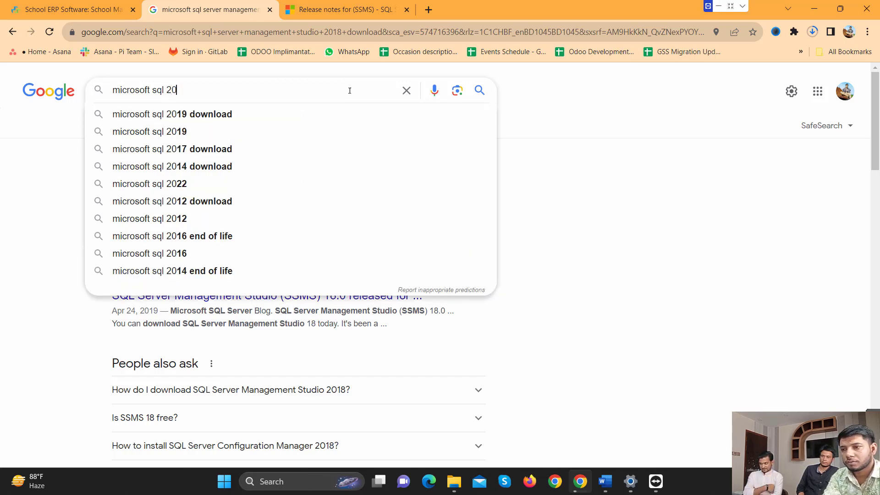
text(17)
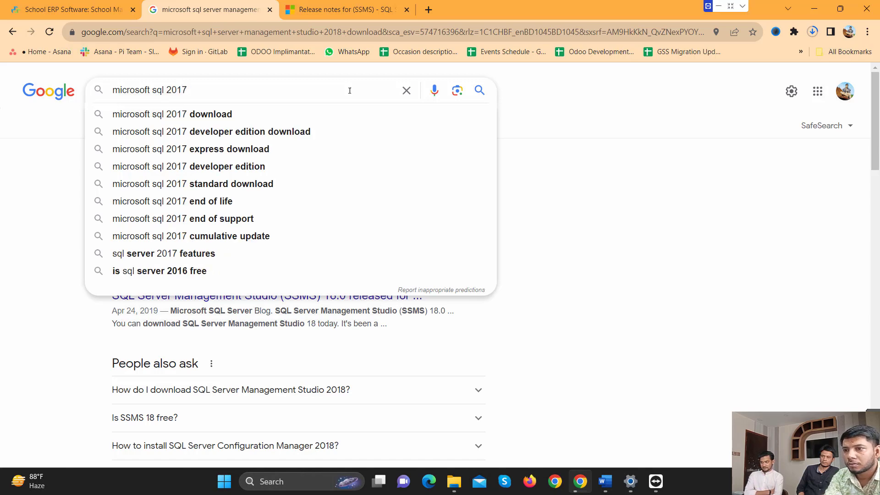
key(Down)
key(Down)
key(Down)
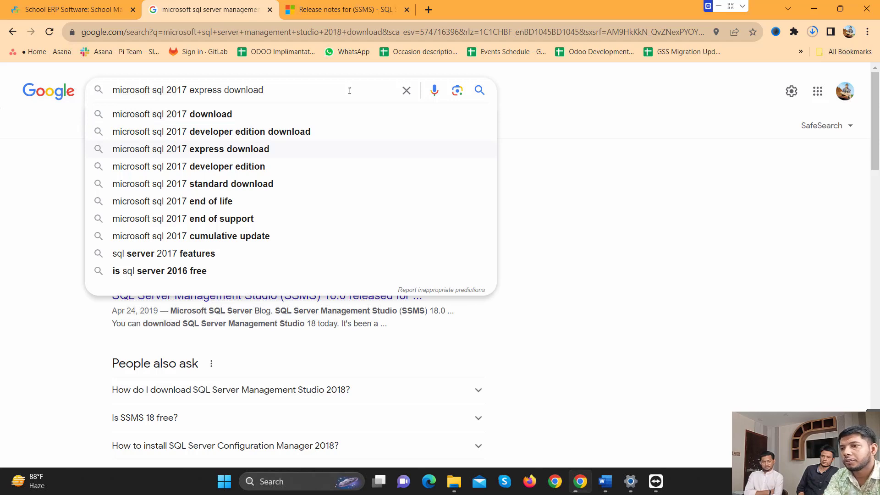
key(Return)
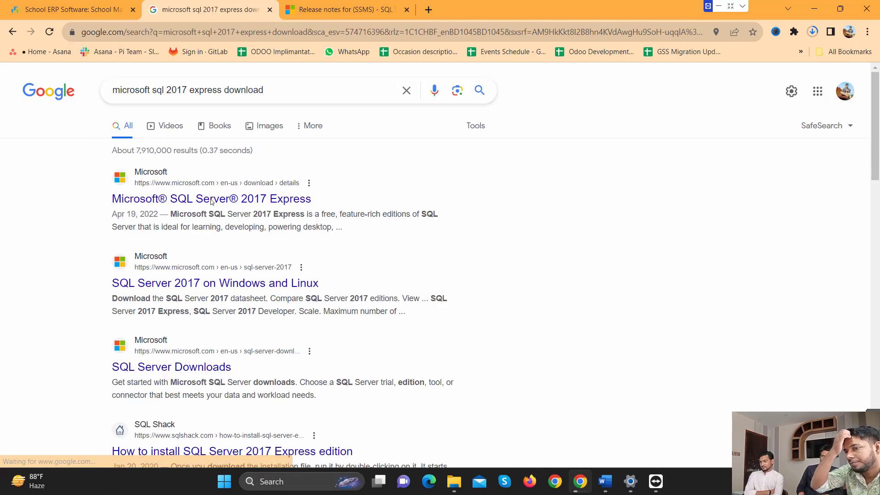
middle_click(212, 200)
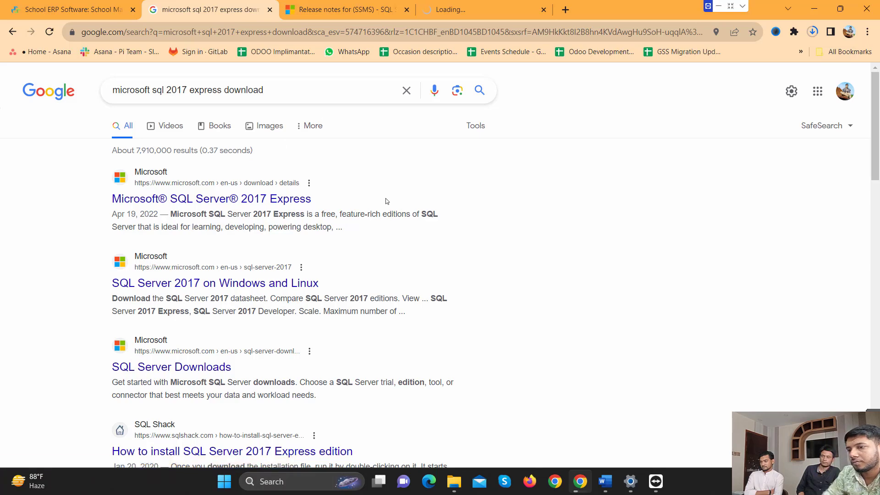
On the Microsoft Download Center page, download the SQLServer2017-SSEI-Expr installer
click(471, 6)
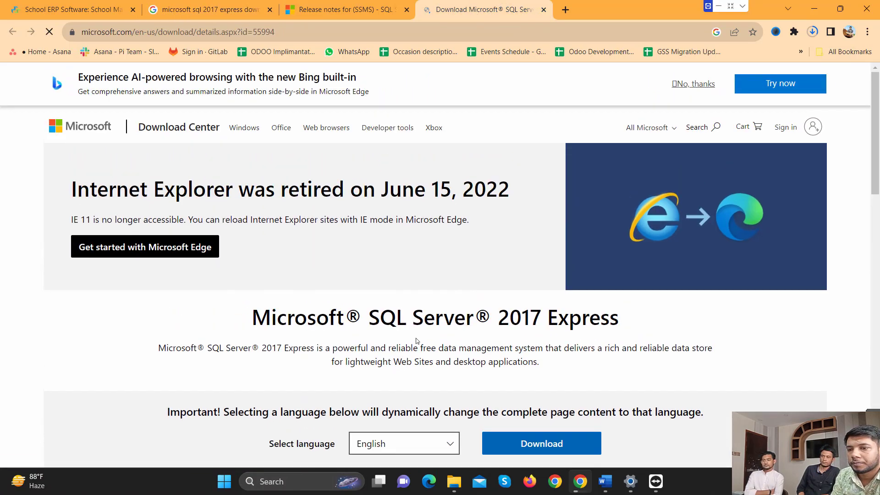
scroll(562, 411, down, 2)
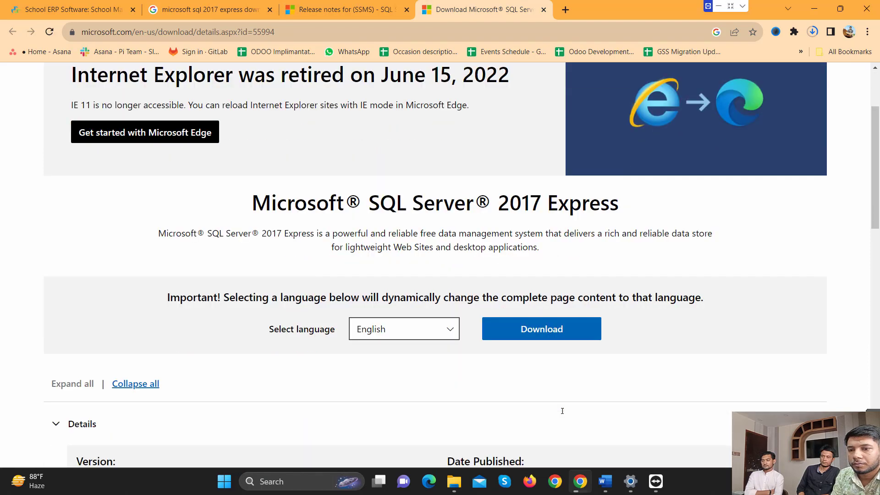
click(558, 334)
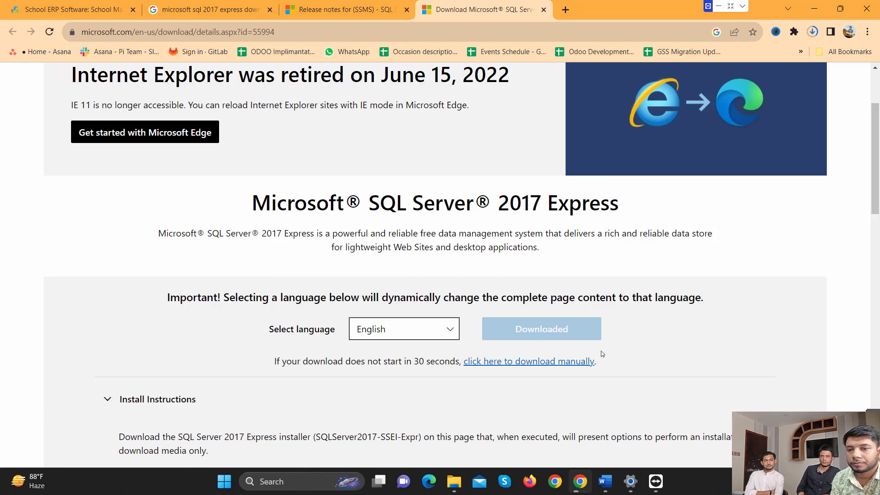
scroll(593, 358, down, 5)
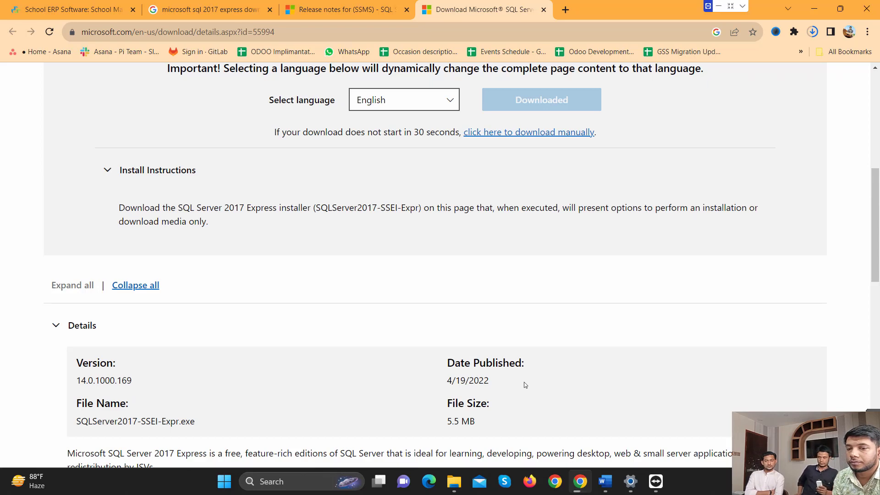
scroll(879, 206, down, 3)
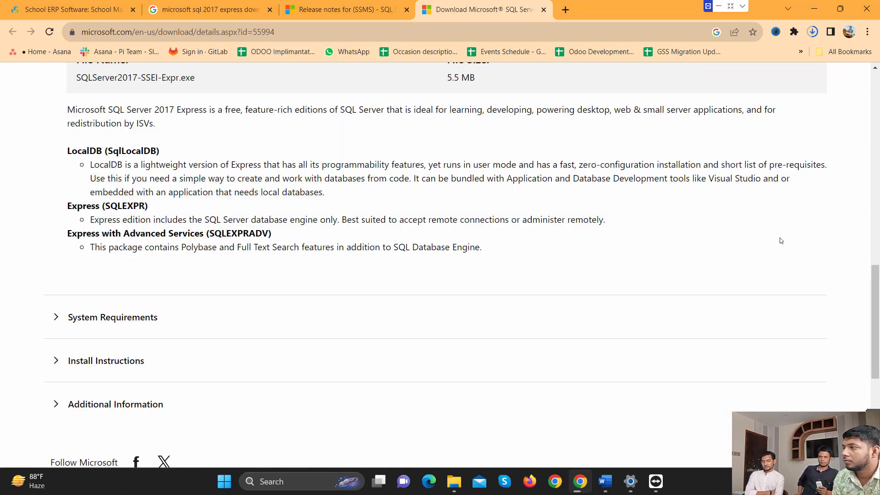
scroll(664, 225, up, 1)
scroll(691, 222, up, 10)
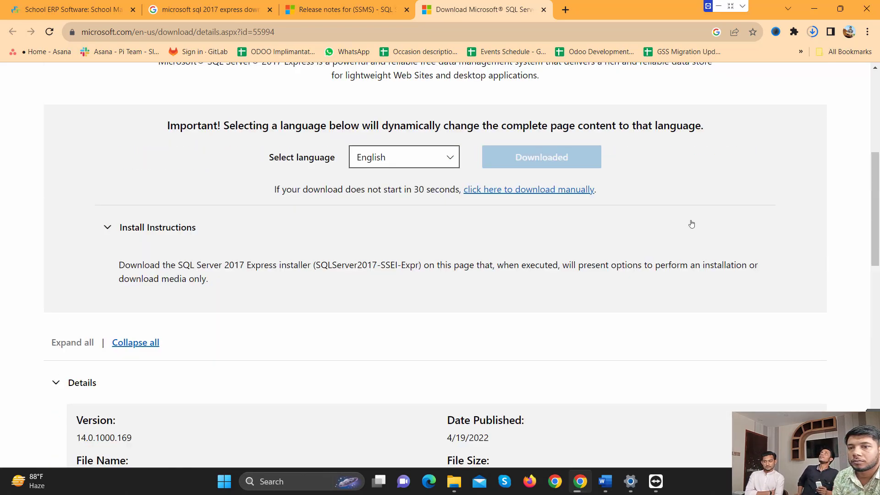
scroll(691, 223, down, 2)
scroll(692, 223, down, 2)
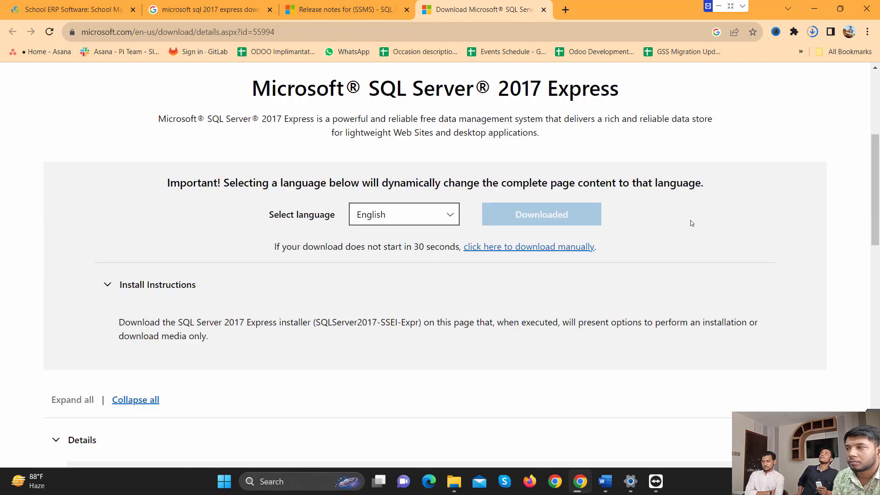
scroll(692, 223, up, 2)
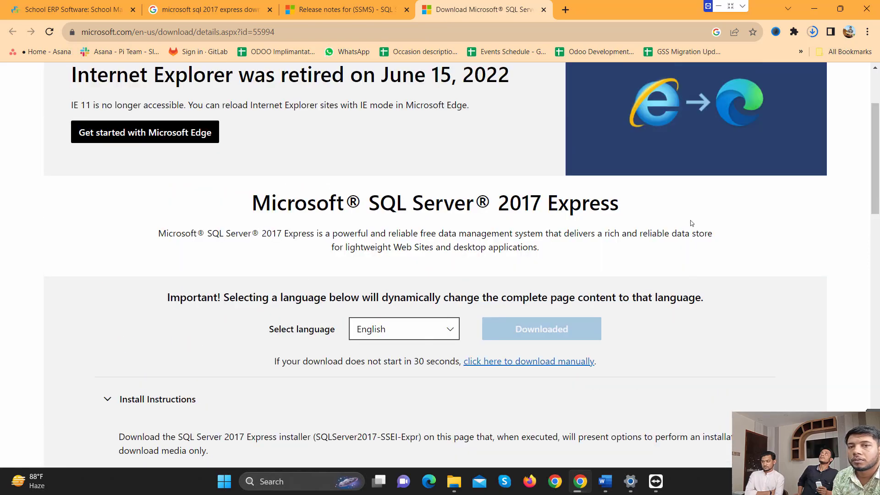
Retry the SQL Server 2017 Express installer download via the manual link and a page reload, then check recent downloads
click(813, 31)
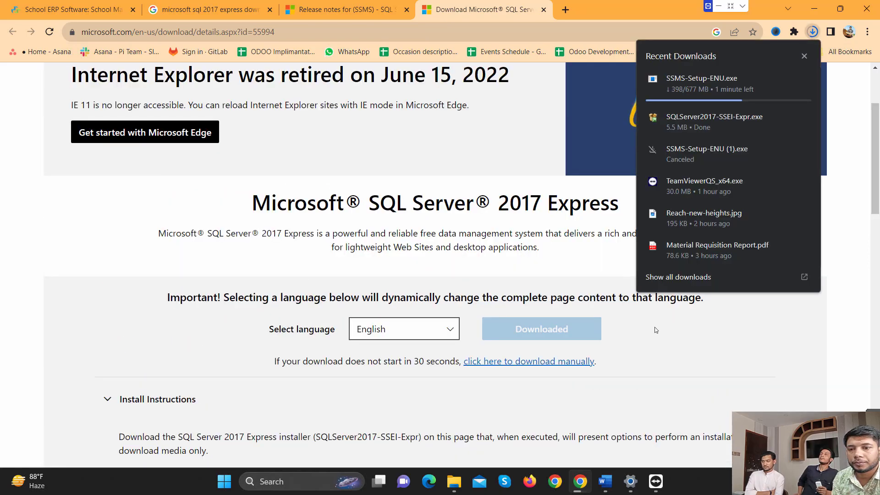
click(655, 330)
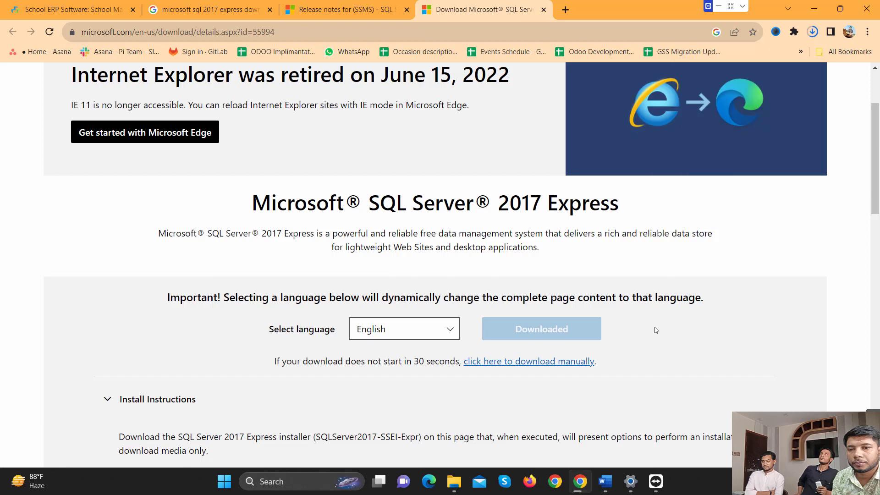
click(547, 366)
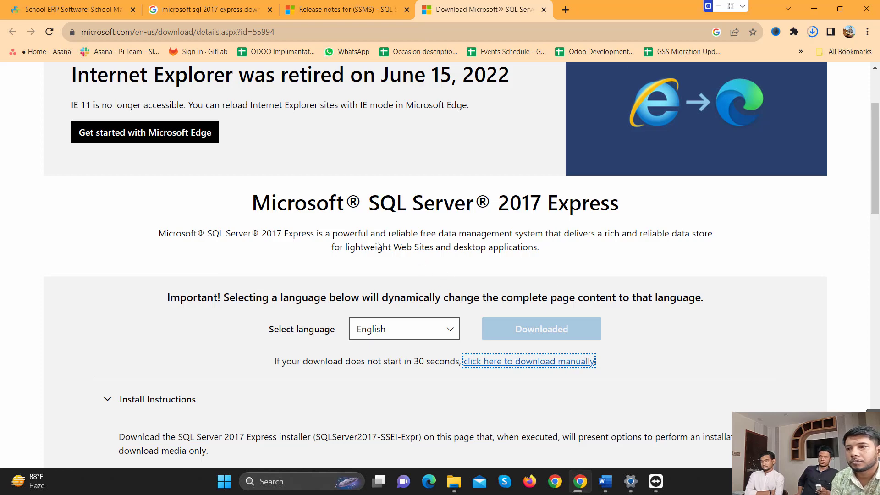
click(50, 32)
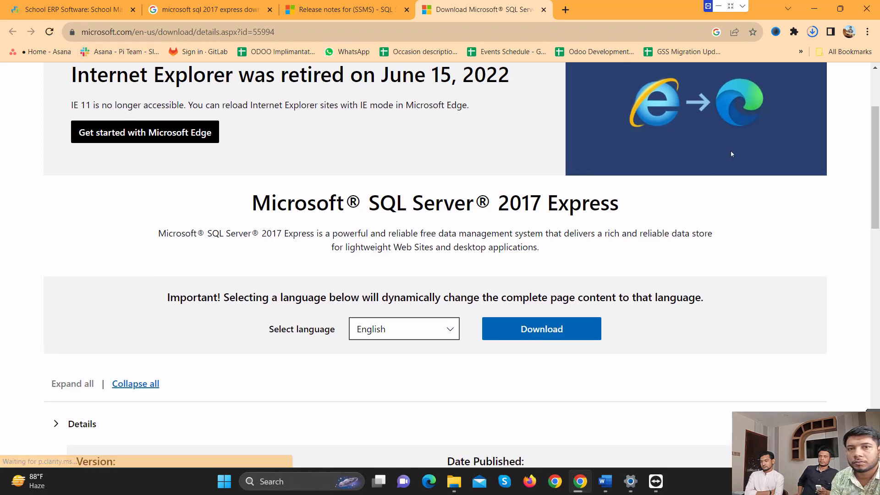
click(546, 328)
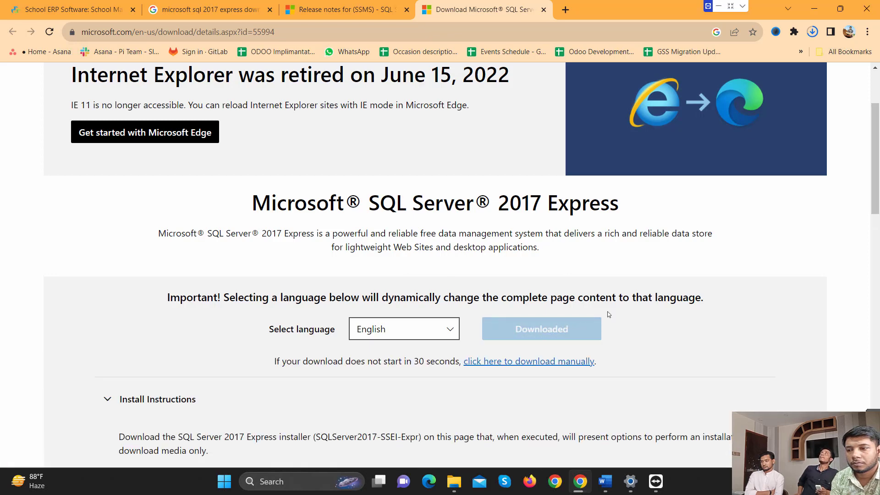
scroll(607, 312, down, 5)
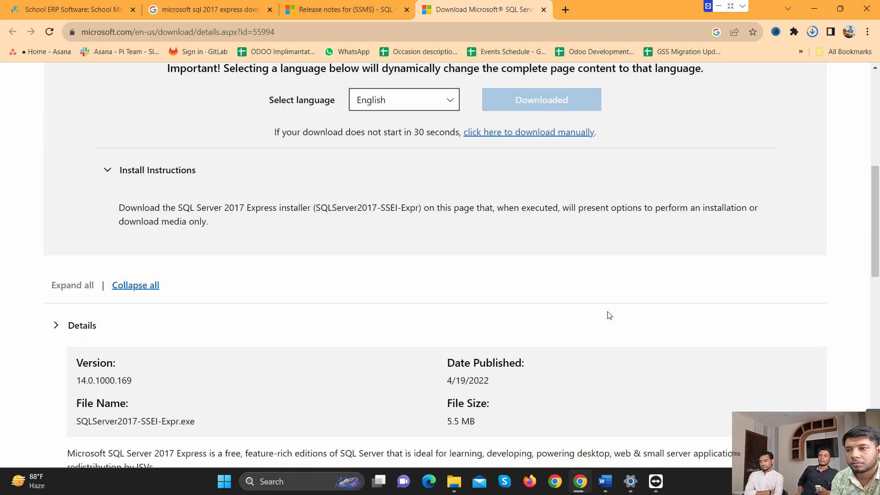
scroll(609, 315, up, 2)
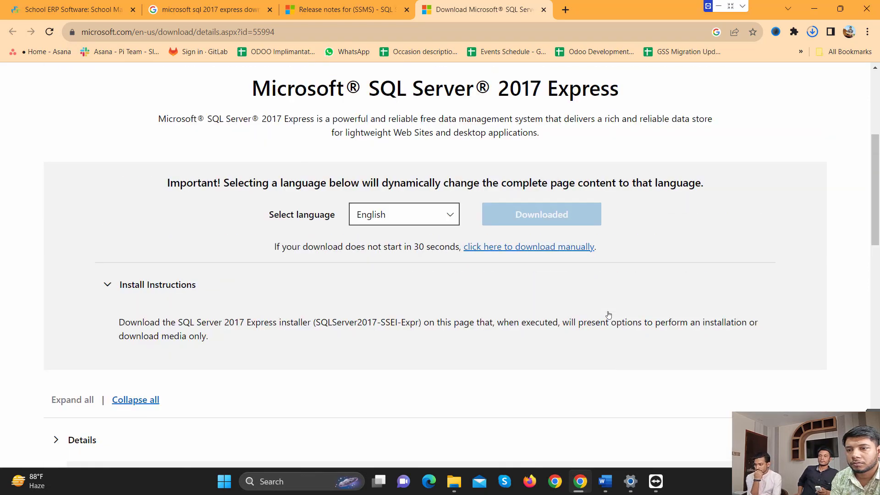
click(565, 250)
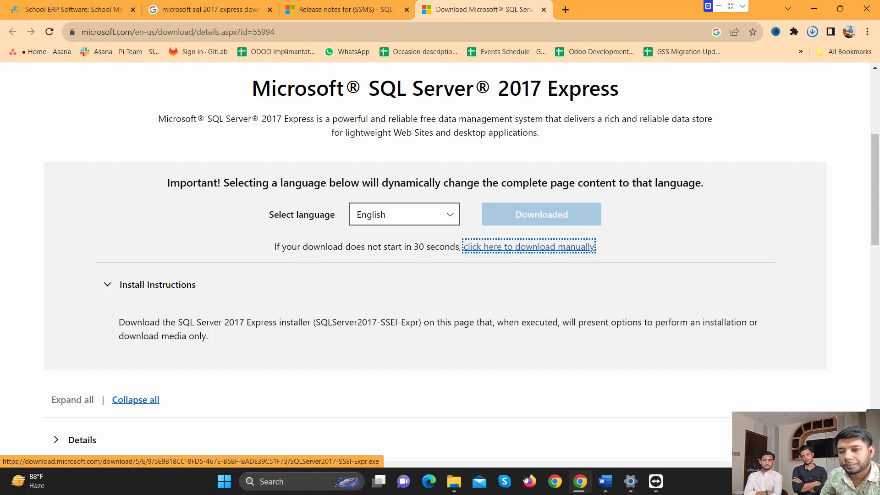
click(719, 6)
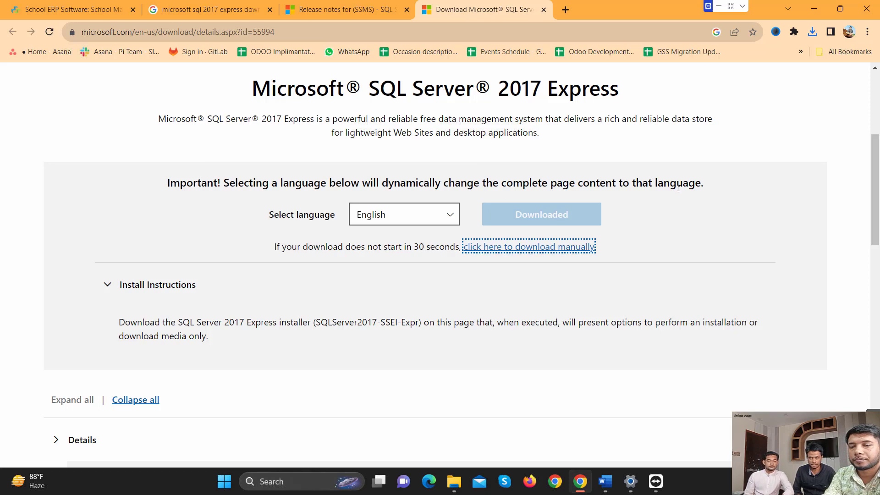
click(812, 32)
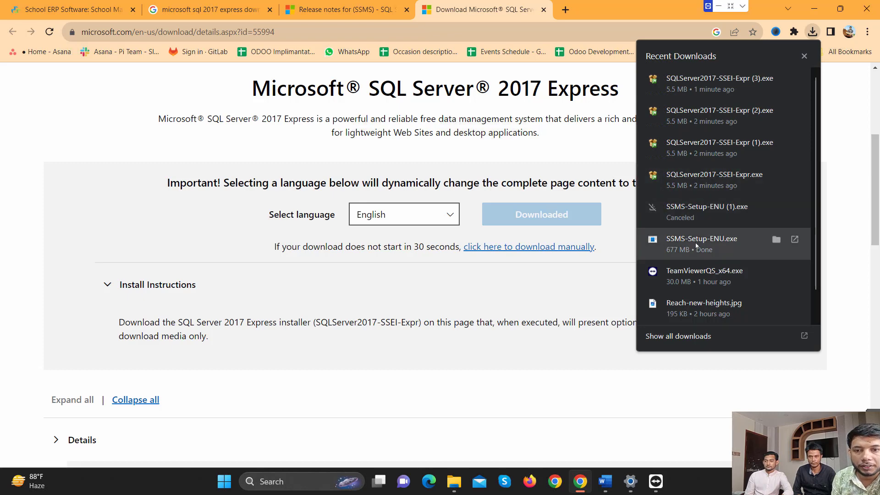
Show the downloaded SQLServer2017-SSEI-Expr file in the Downloads folder and launch it
click(777, 239)
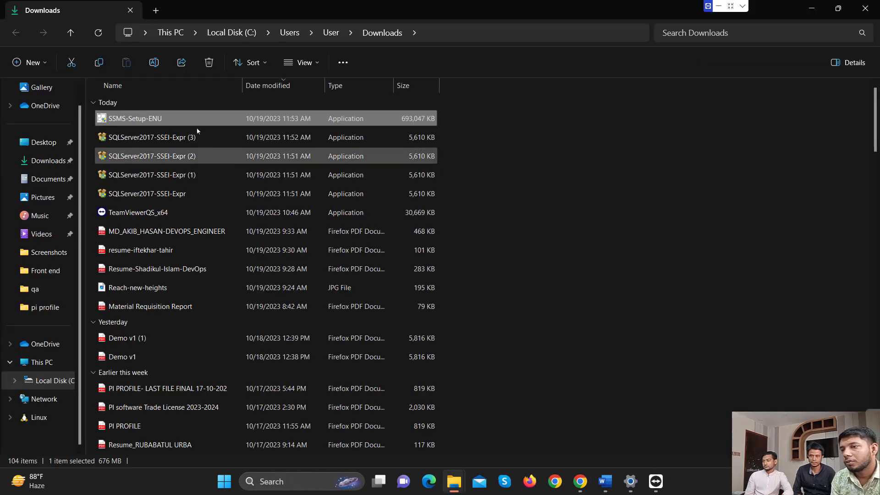
mouse_move(198, 120)
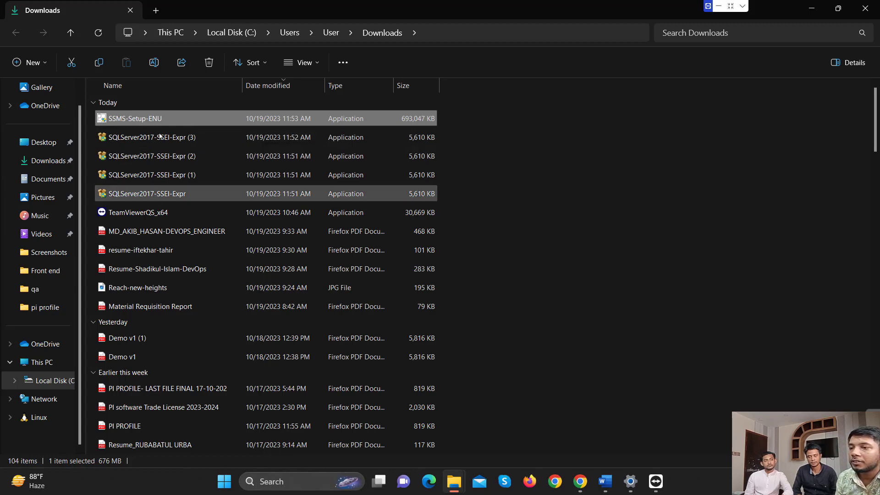
mouse_move(134, 120)
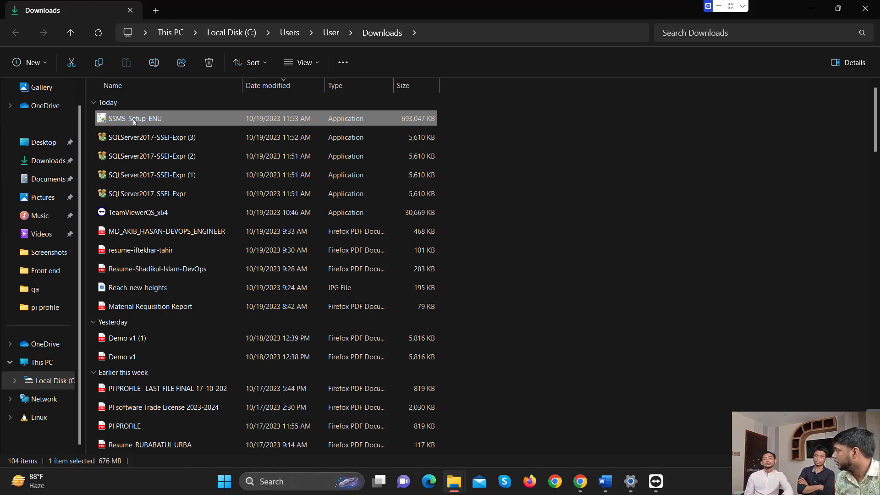
double_click(151, 196)
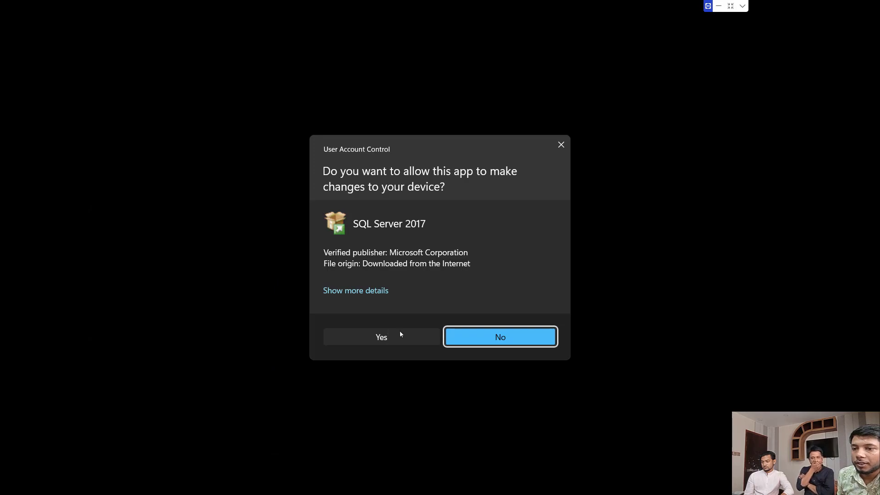
Approve the User Account Control prompt so the SQL Server 2017 installer can run
click(400, 335)
click(399, 337)
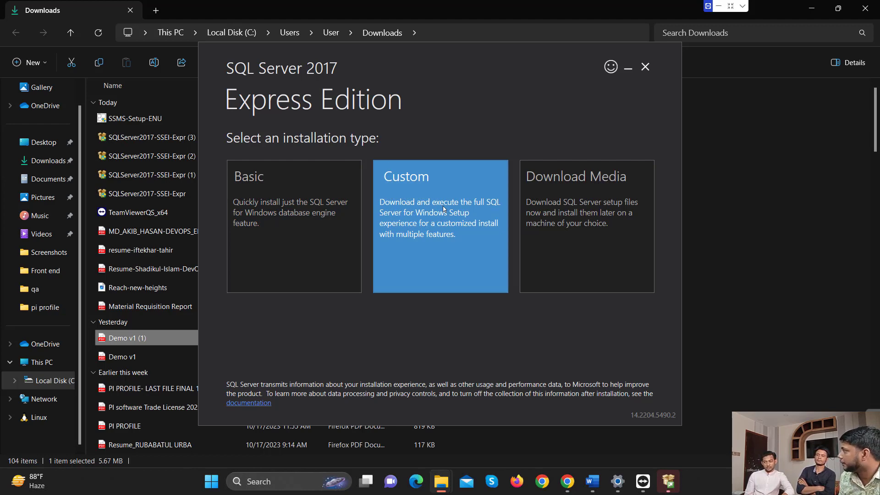
Pick the Basic installation type and accept the SQL Server 2017 license terms
click(300, 216)
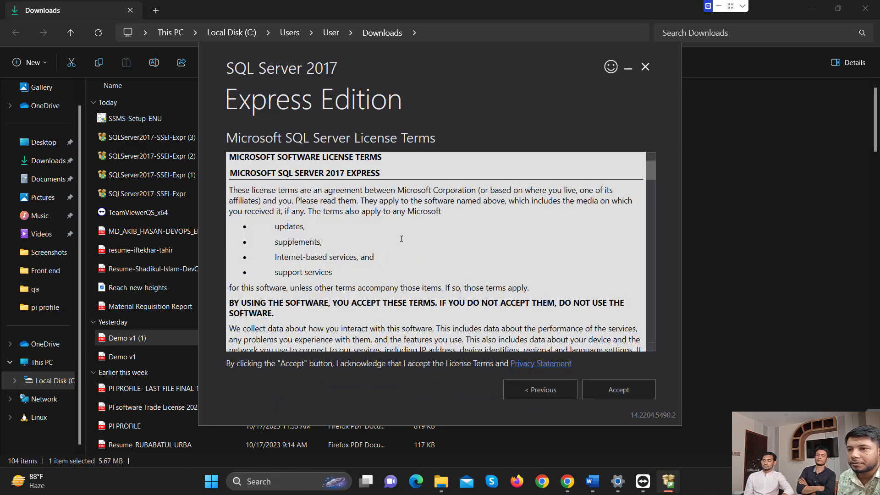
scroll(402, 239, down, 15)
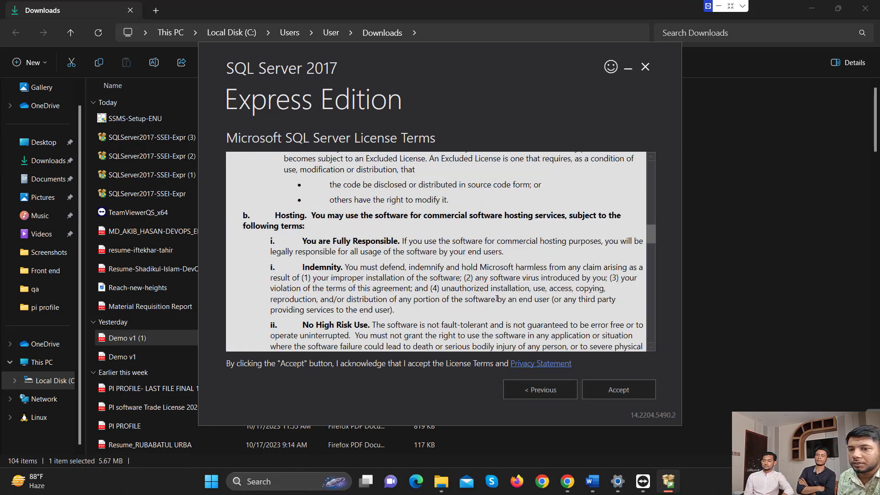
scroll(497, 298, down, 2)
click(624, 391)
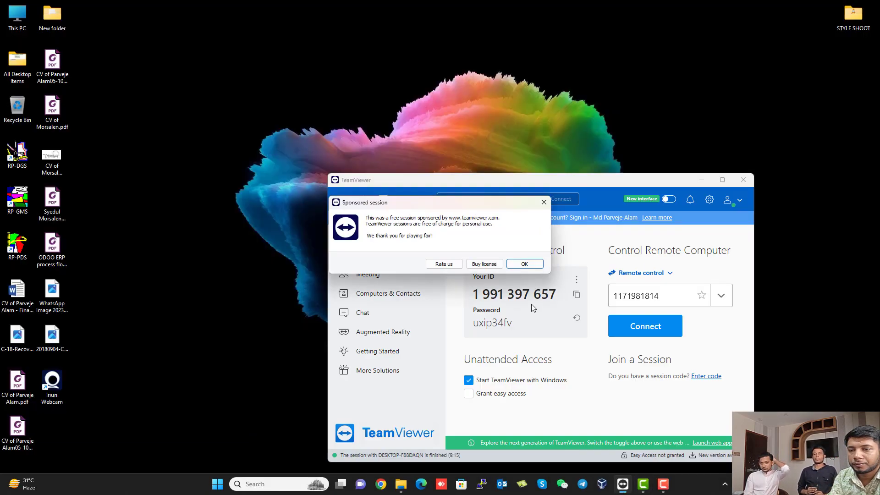
Dismiss the sponsored-session notice, connect to the partner computer, and log on with its password
click(525, 263)
click(681, 295)
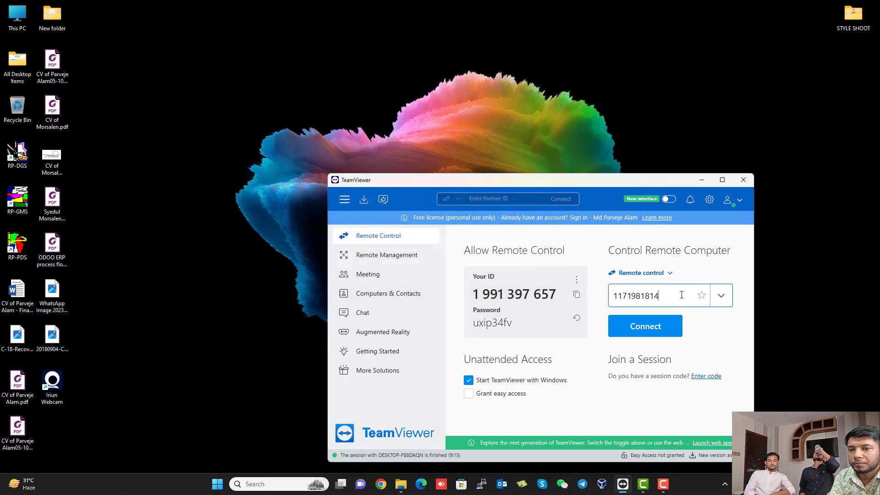
click(658, 331)
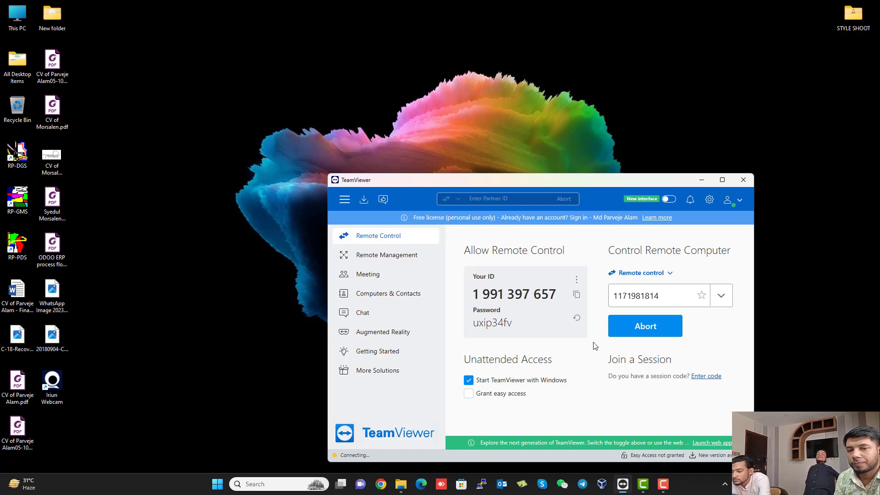
mouse_move(626, 486)
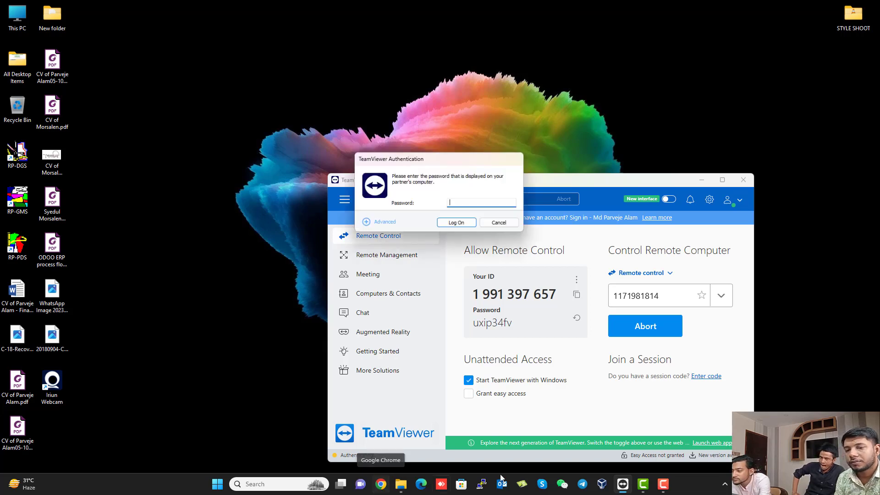
click(462, 203)
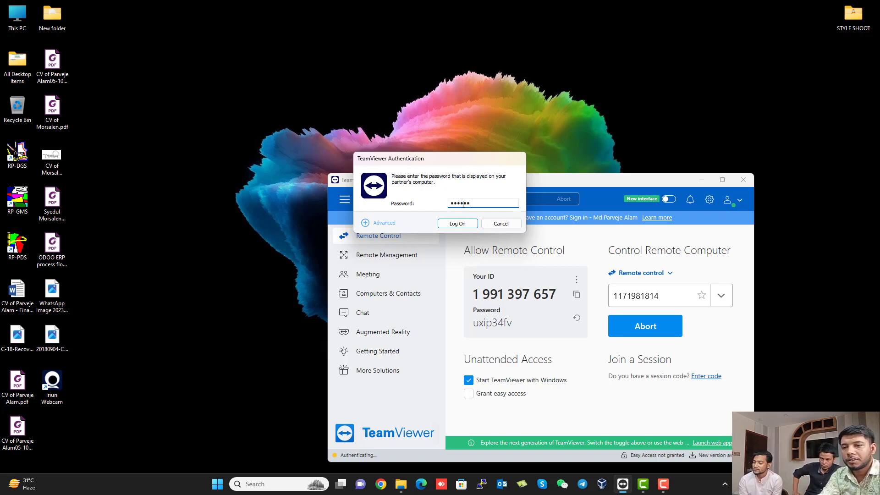
text(a)
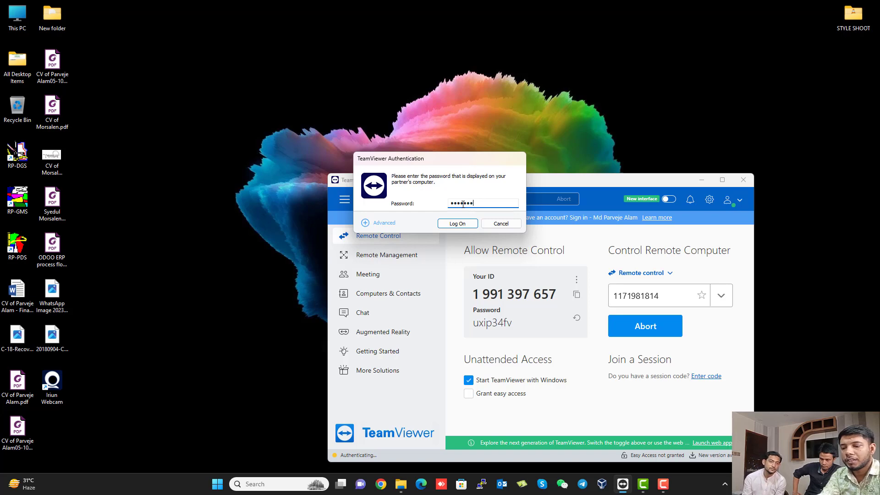
text(a)
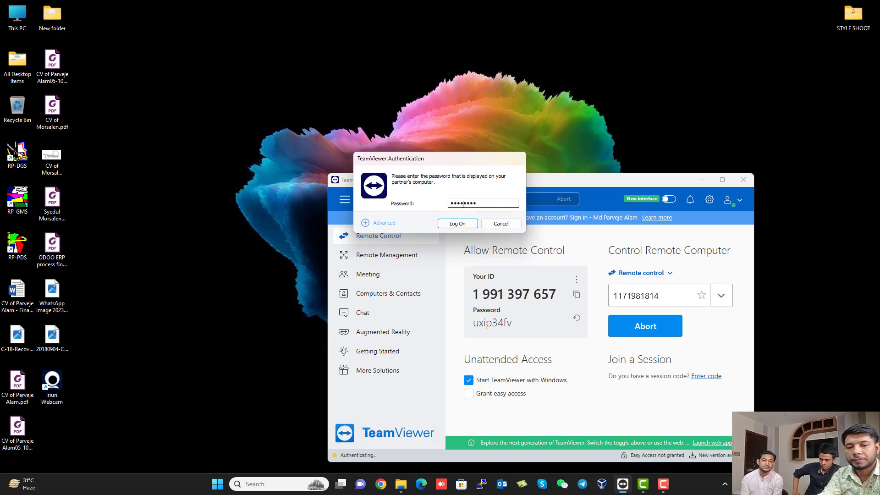
key(Return)
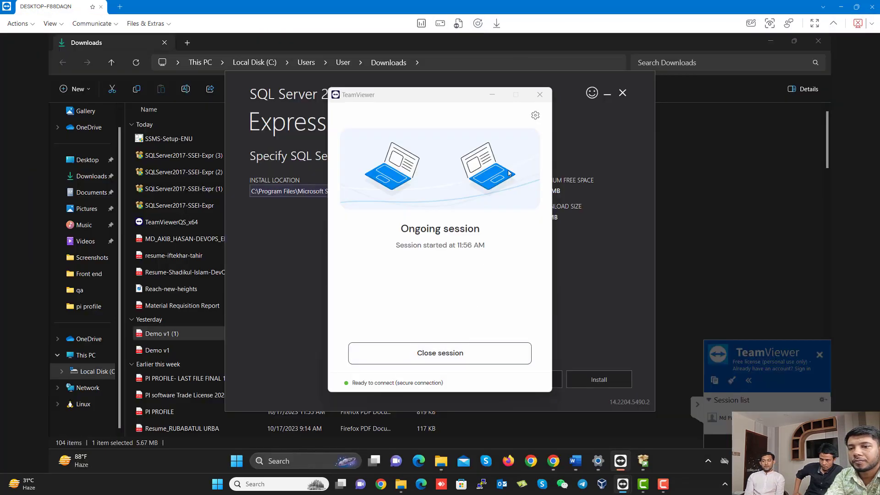
Dismiss the session notice and keep the default C:\Program Files\Microsoft SQL Server location, then start the install
click(493, 96)
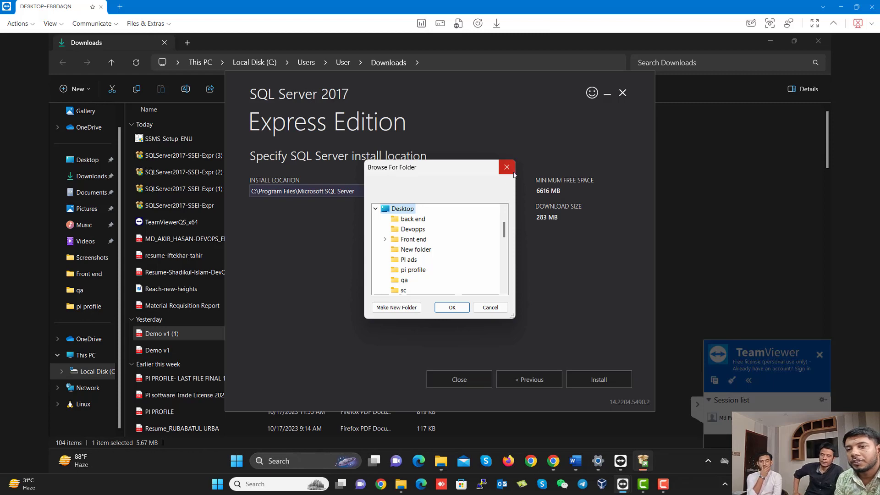
click(513, 172)
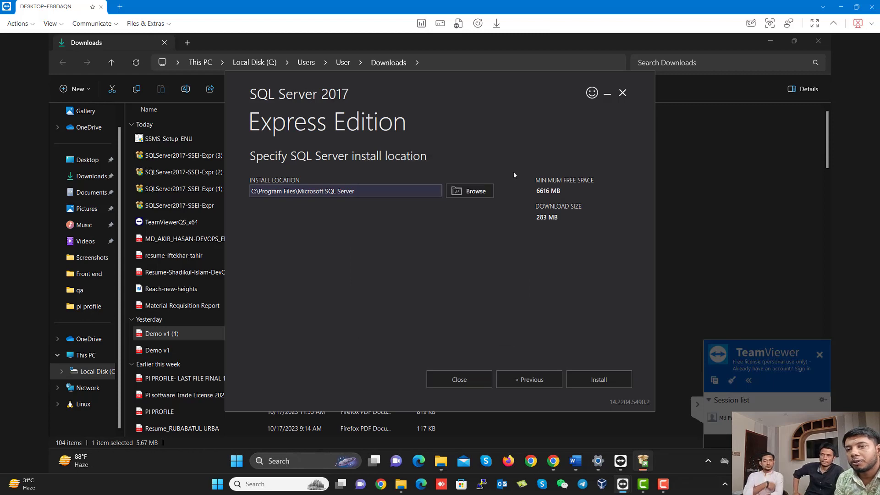
click(608, 381)
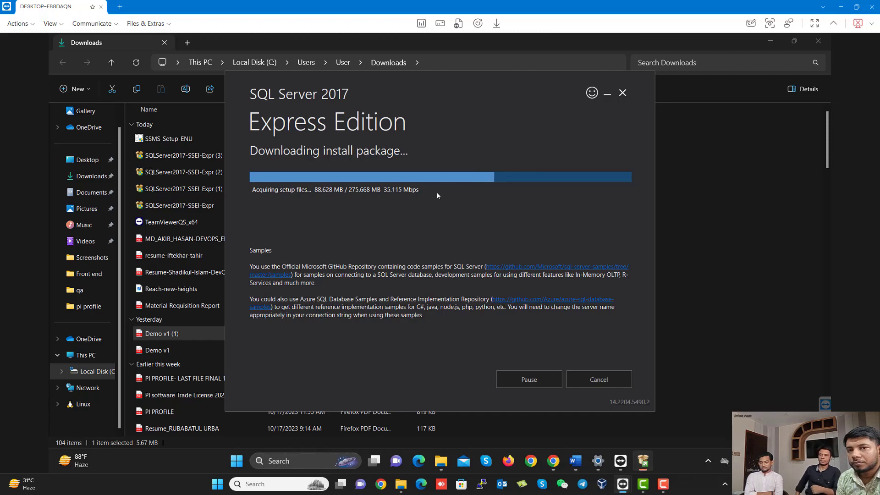
Show the remote screen full-screen and hide the session toolbar while the SQL Server download runs
click(814, 23)
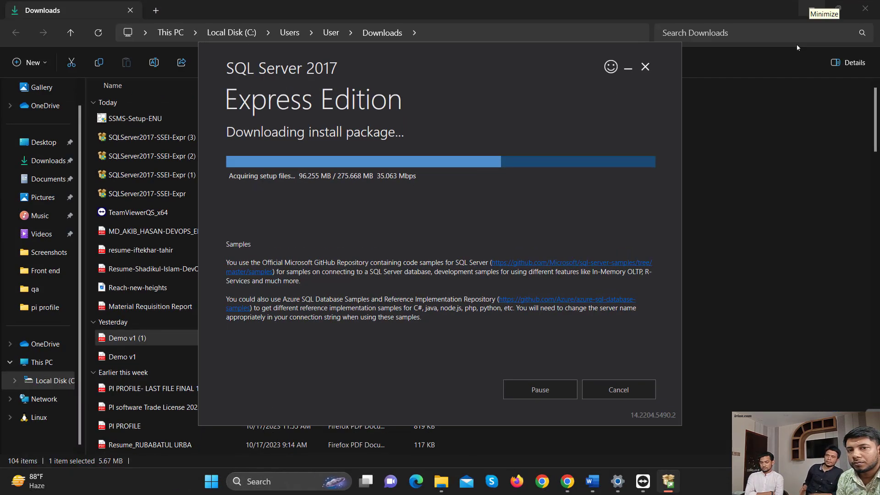
click(622, 9)
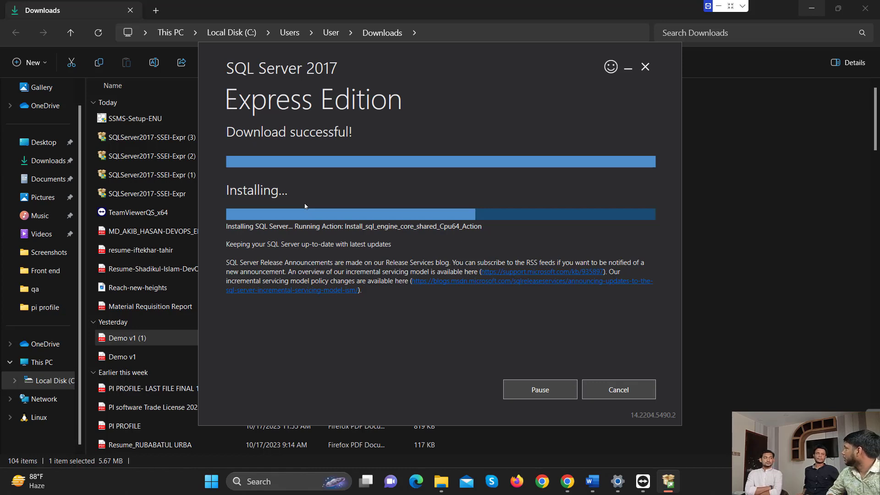
key(alt+Tab)
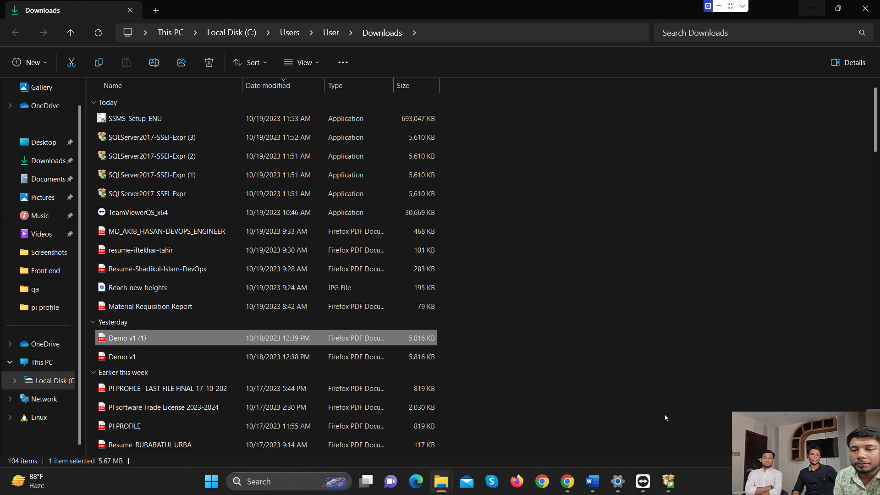
click(671, 482)
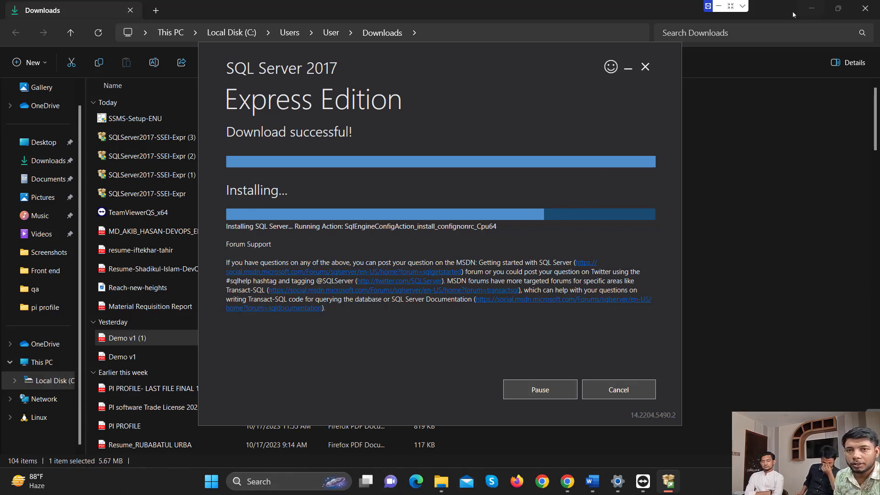
Leave the remote view and open All Software on the local New Volume (D:) drive
click(718, 5)
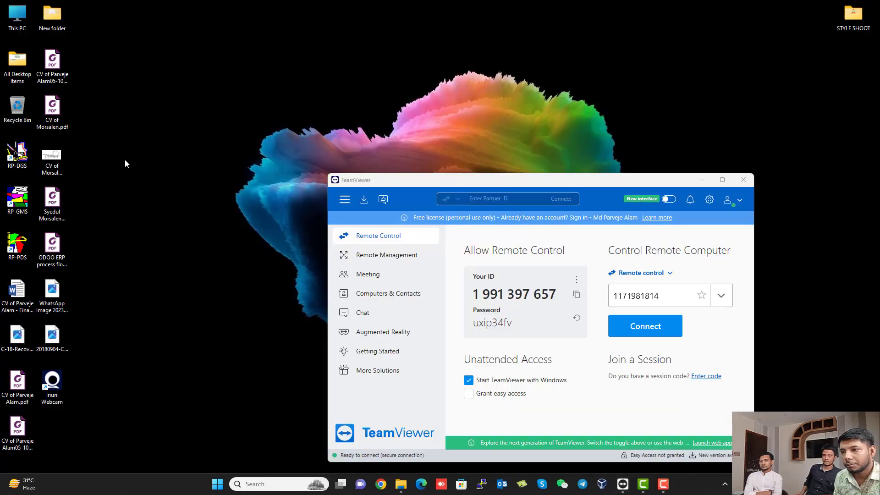
double_click(22, 16)
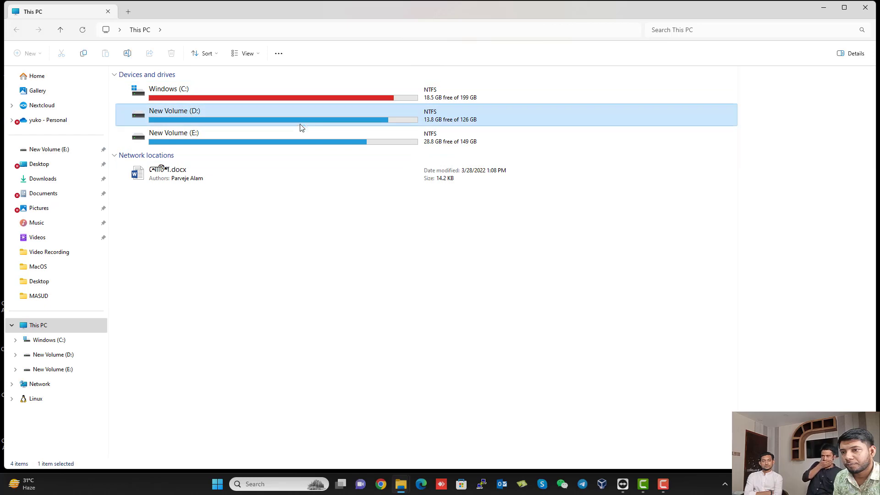
double_click(300, 120)
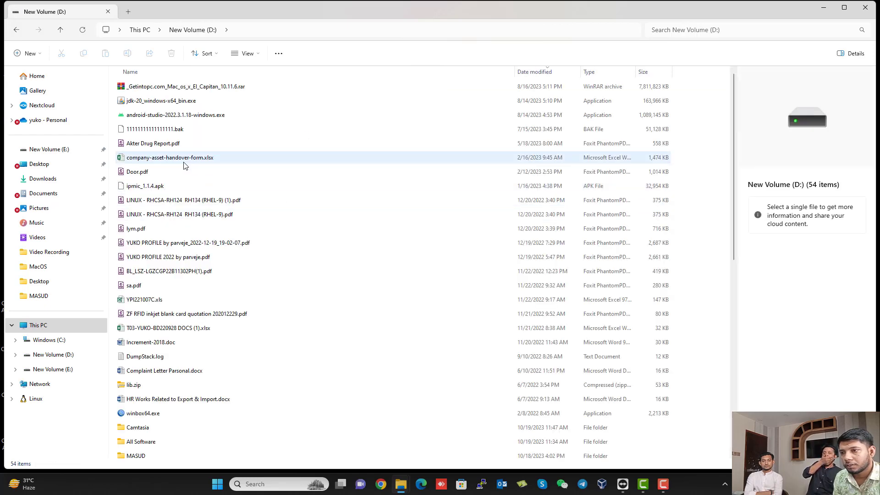
scroll(156, 403, down, 2)
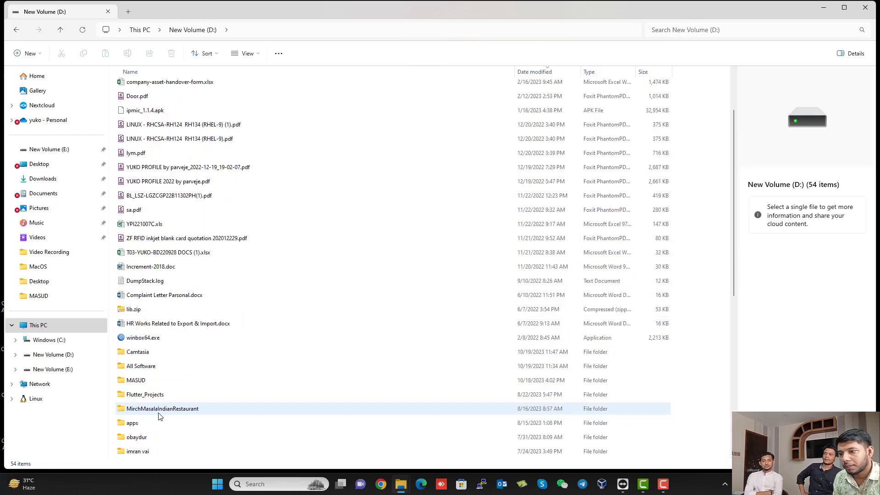
double_click(156, 366)
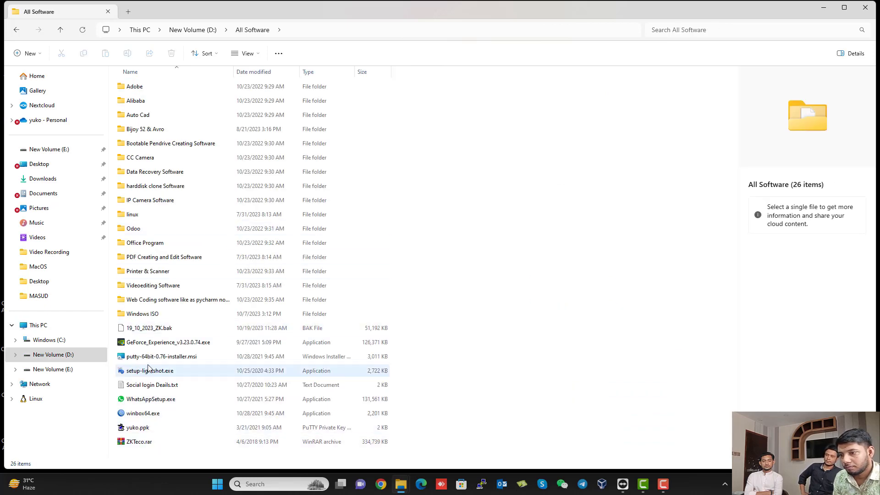
Copy the 19_10_2023_ZK.bak backup file and minimize the local Explorer window
click(153, 329)
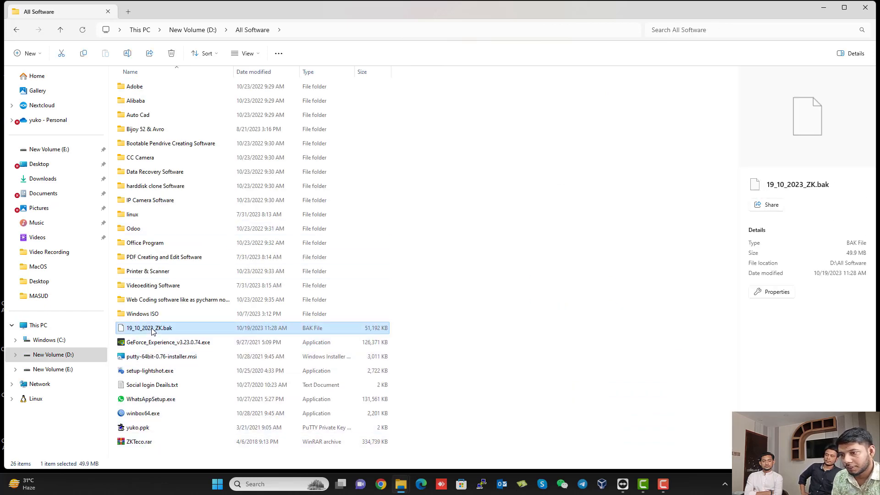
right_click(153, 330)
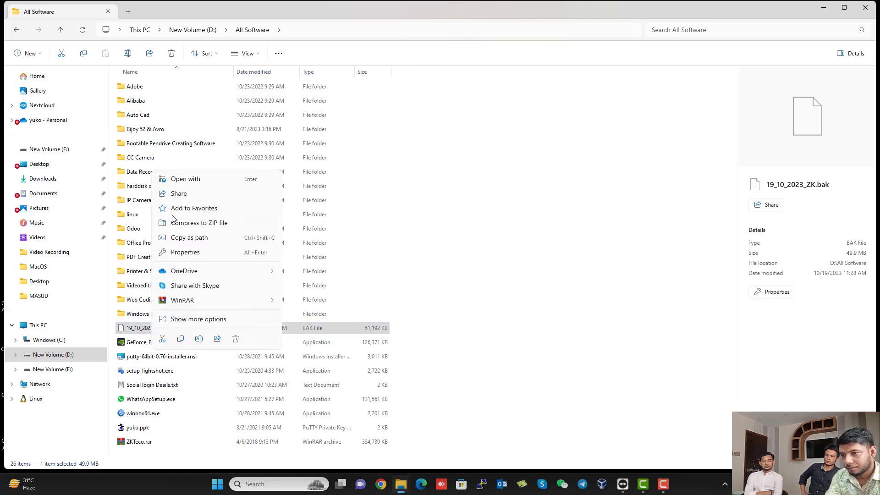
click(180, 340)
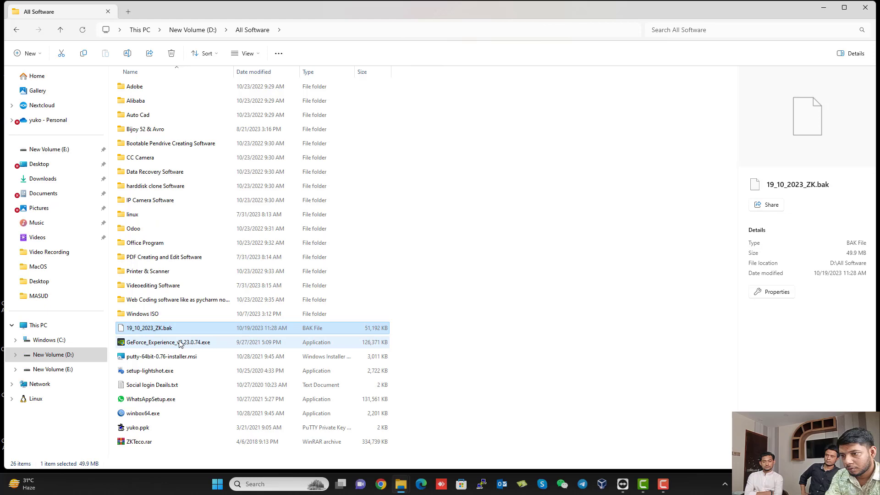
click(825, 7)
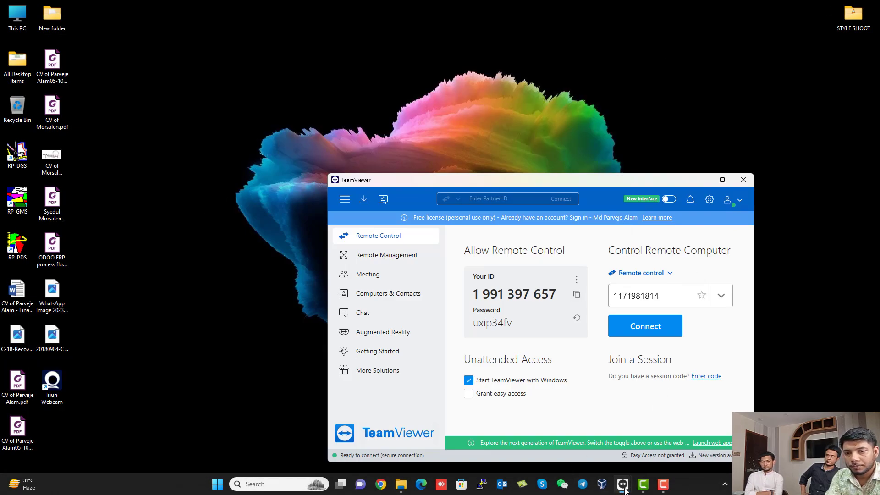
Back in the remote session, open the desktop's empty ZK Backup folder to paste the backup
mouse_move(622, 484)
click(664, 433)
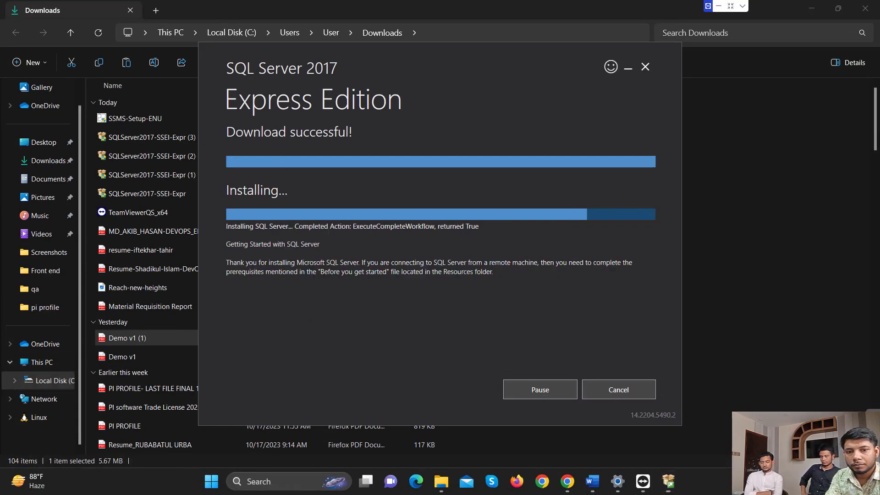
key(super+d)
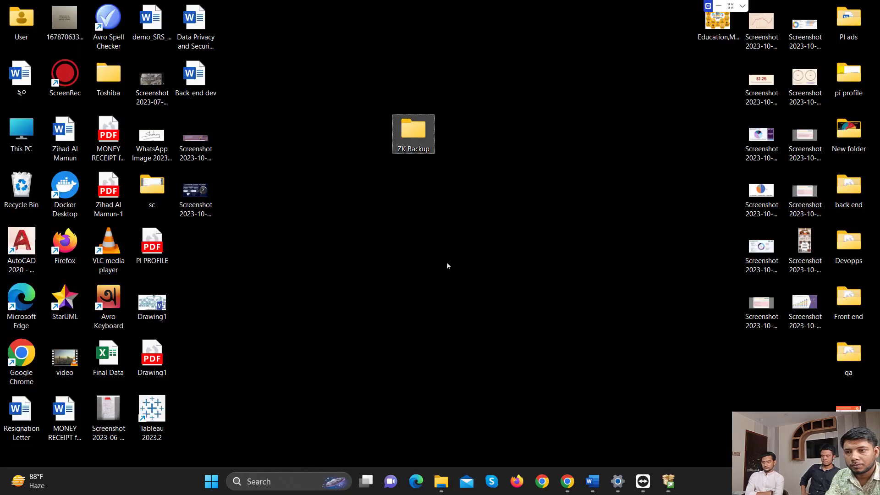
double_click(409, 120)
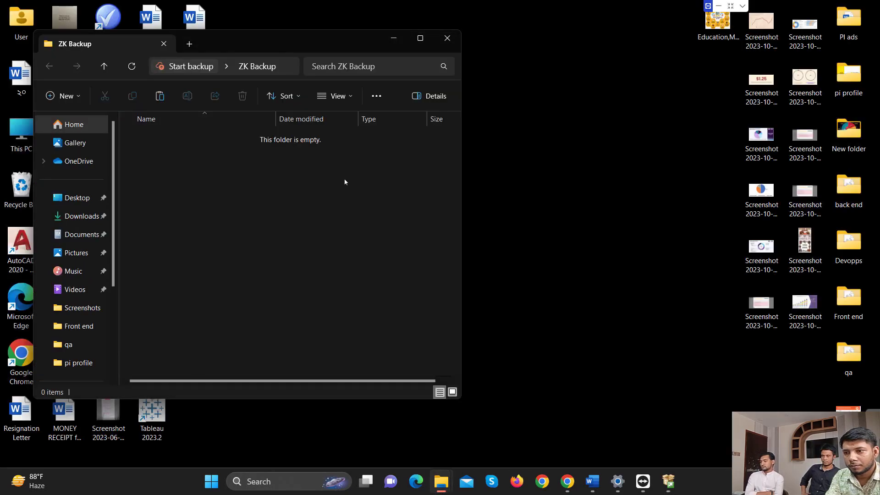
right_click(356, 204)
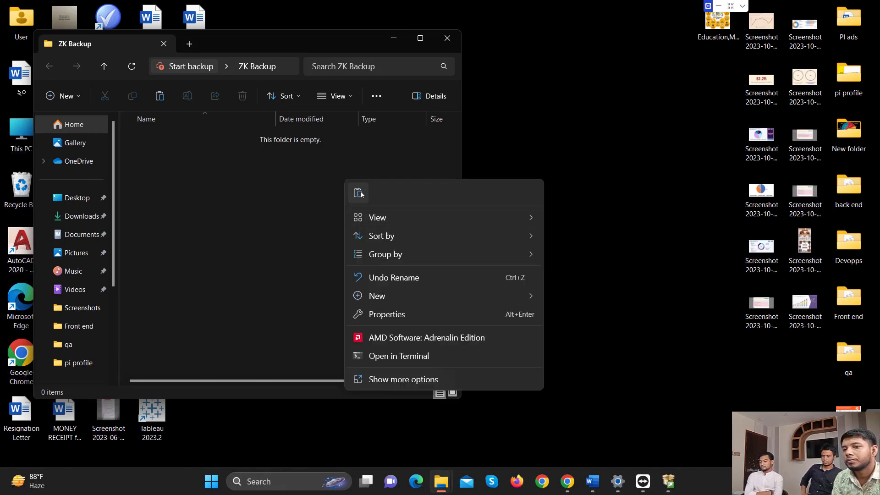
key(Escape)
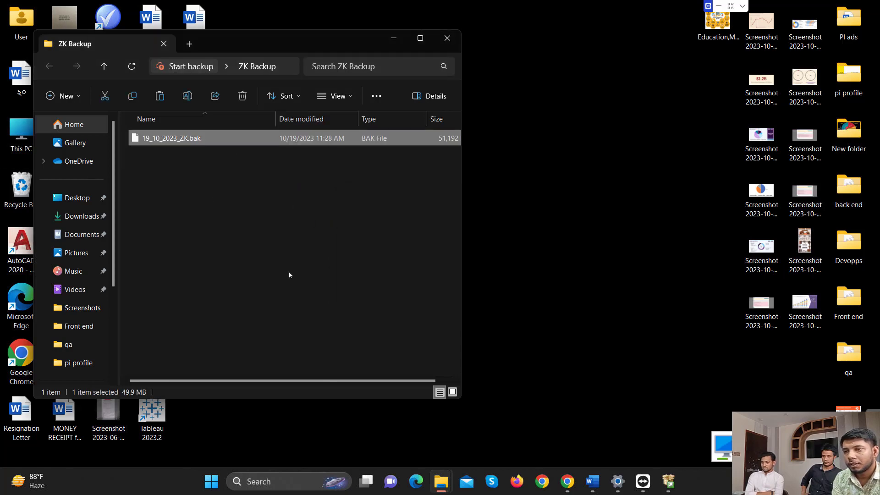
Review the failed SQL Server setup error, select its install log folder path, and close it
click(668, 482)
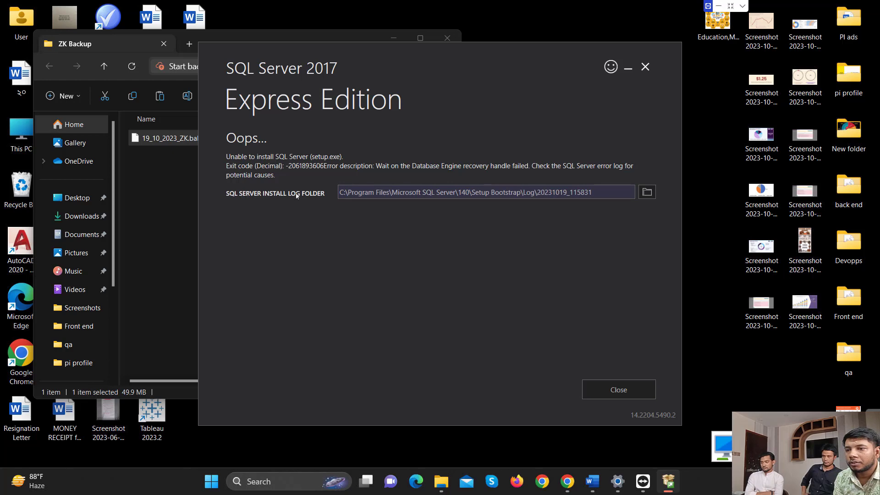
click(615, 194)
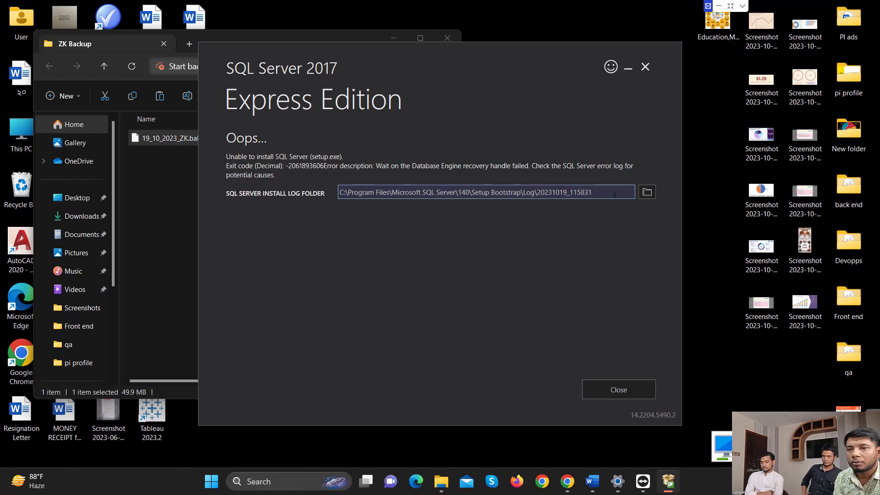
drag(608, 192, 328, 197)
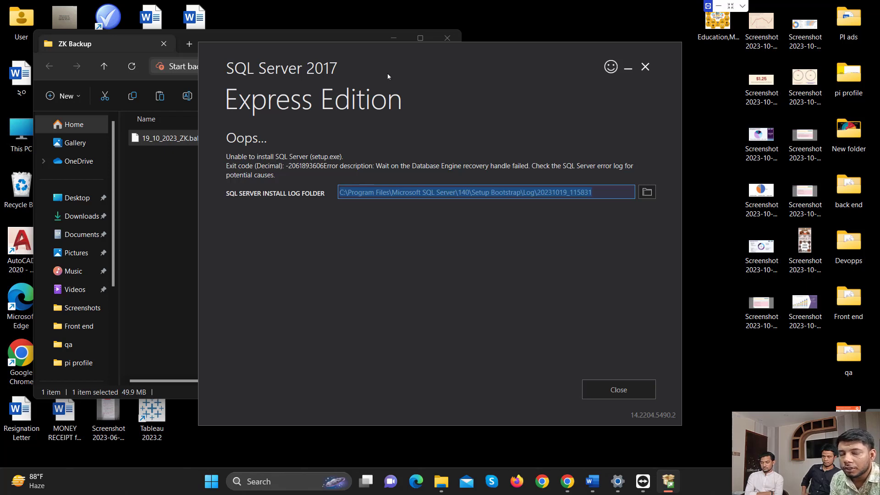
drag(476, 71, 622, 79)
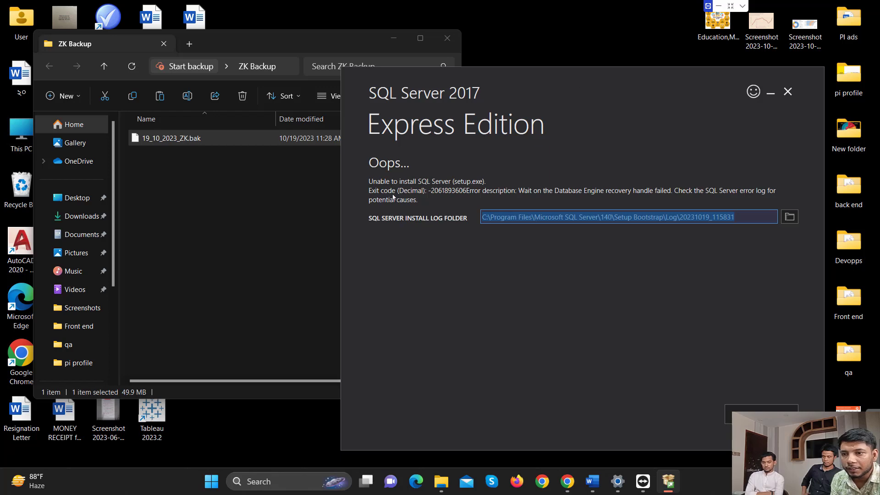
drag(374, 185, 358, 179)
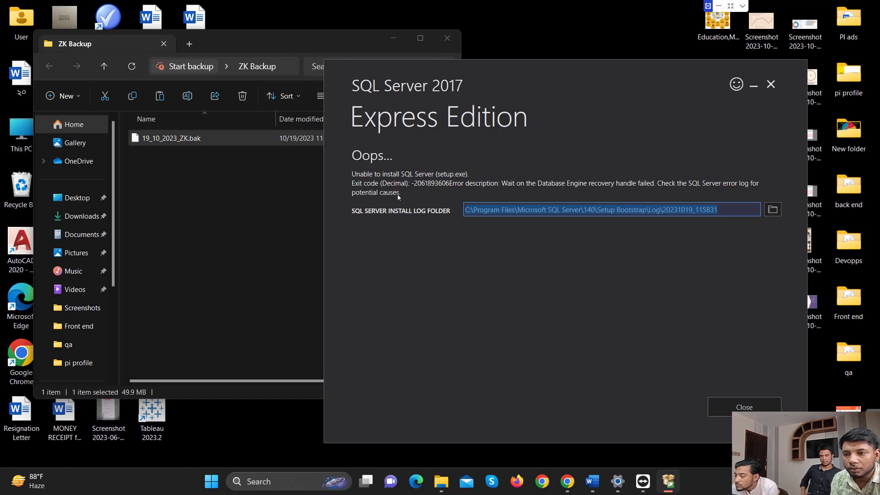
click(744, 407)
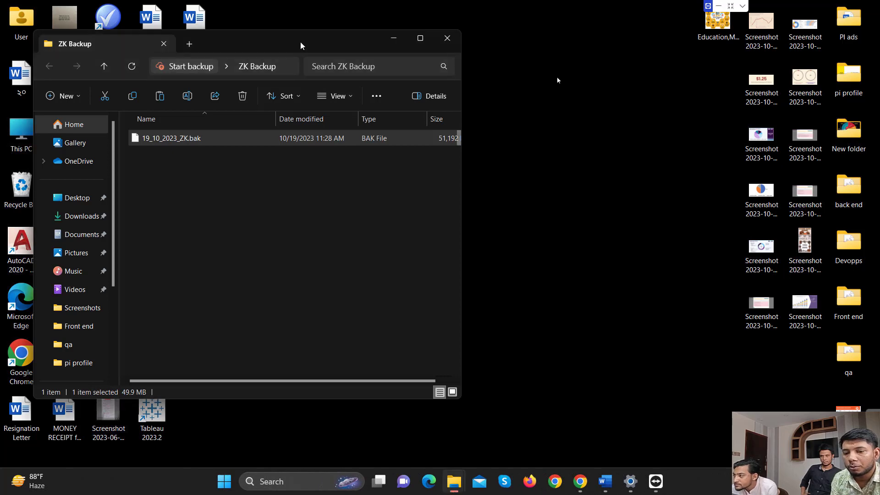
Move the ZK Backup window aside and select SSMS-Setup-ENU in the Downloads folder
drag(290, 45, 665, 97)
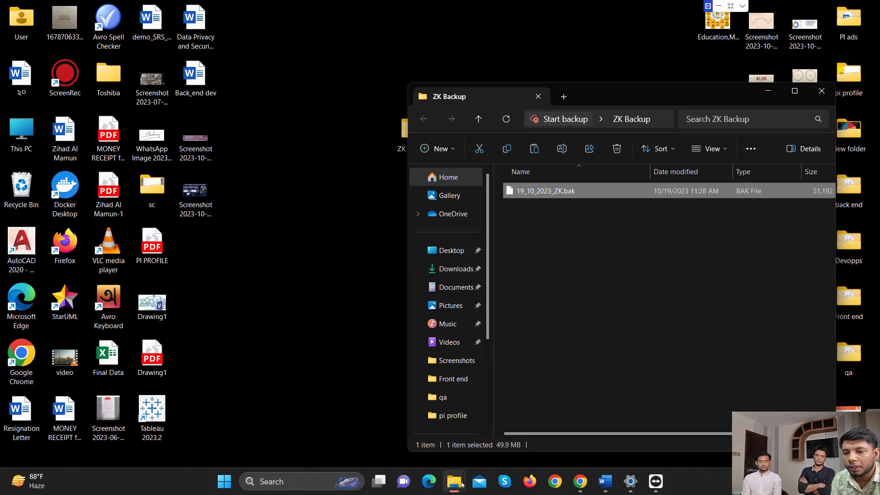
mouse_move(462, 484)
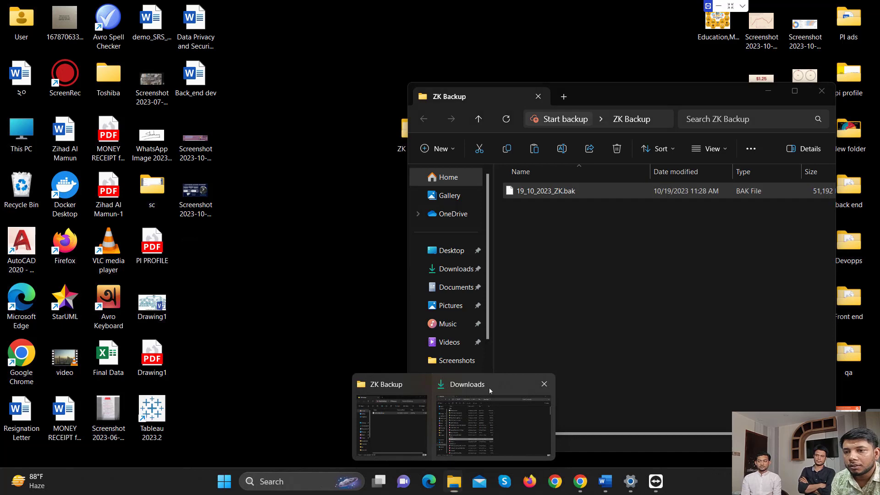
click(476, 421)
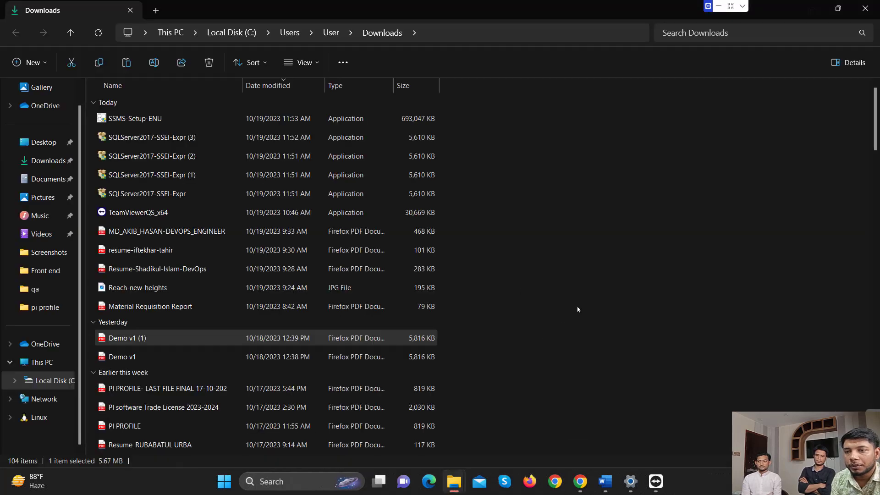
click(152, 119)
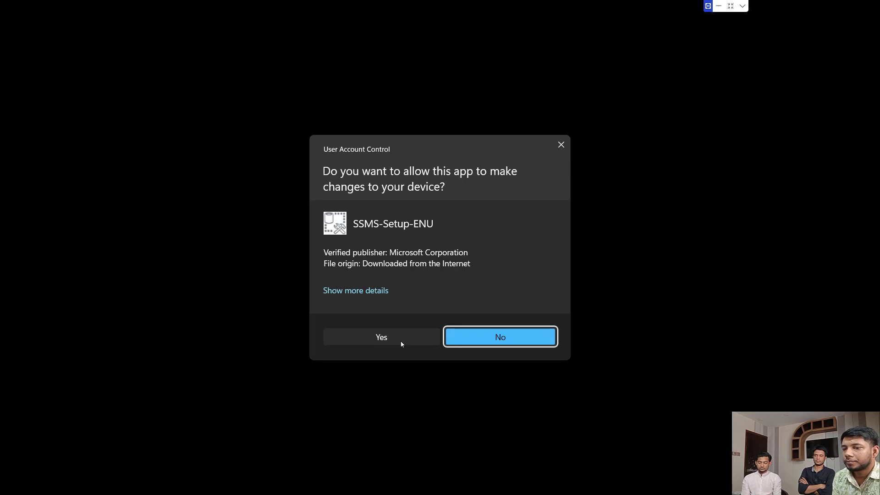
Allow SSMS-Setup-ENU to make changes in the User Account Control prompt
click(381, 339)
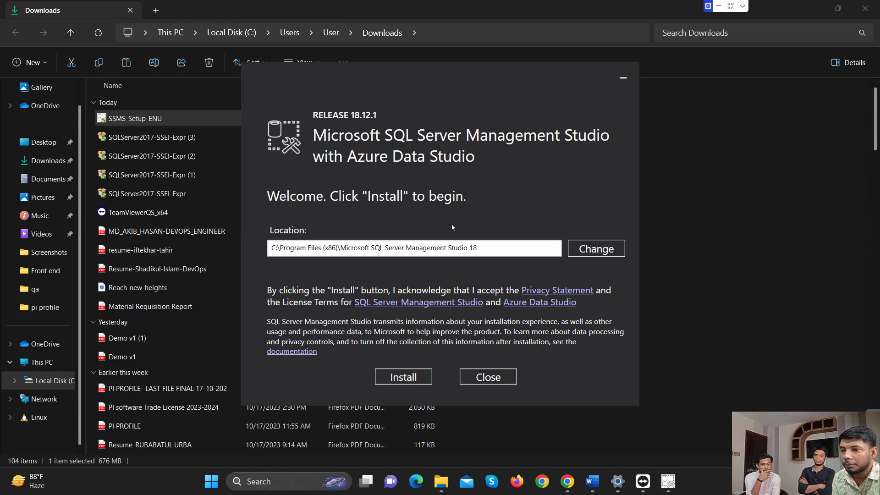
Install Management Studio 18.12.1, minimizing the Downloads window while setup runs
click(409, 378)
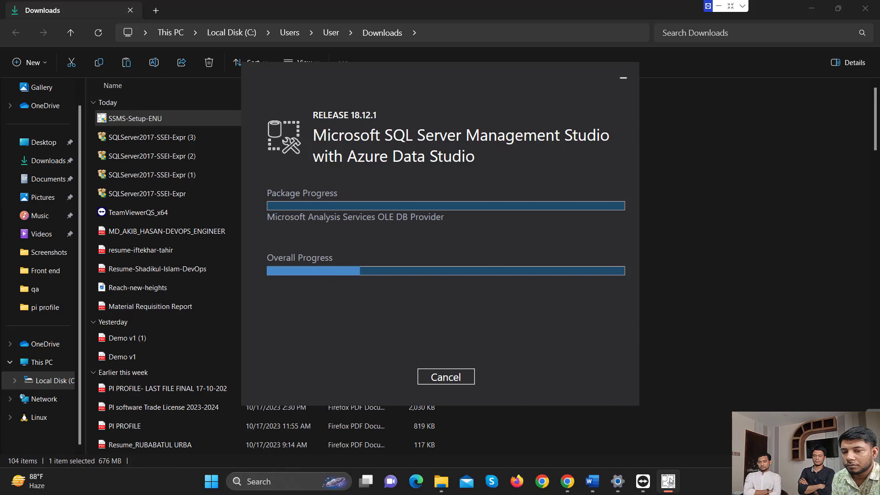
mouse_move(665, 485)
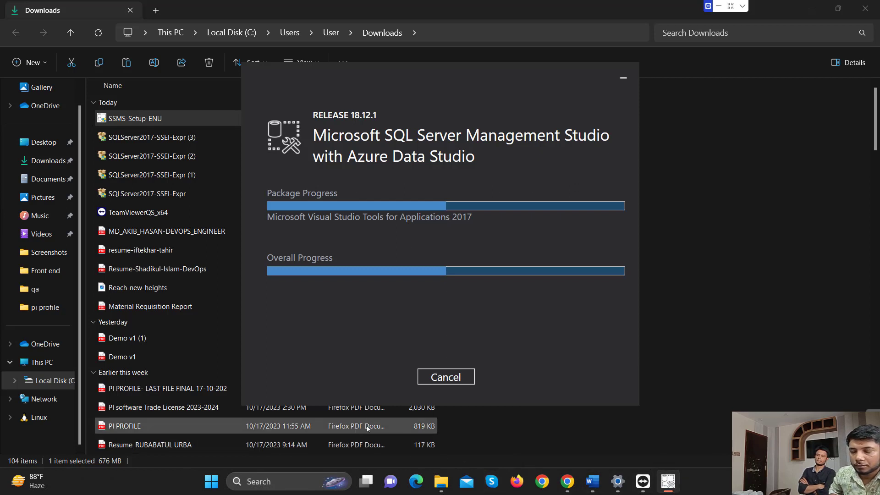
click(817, 11)
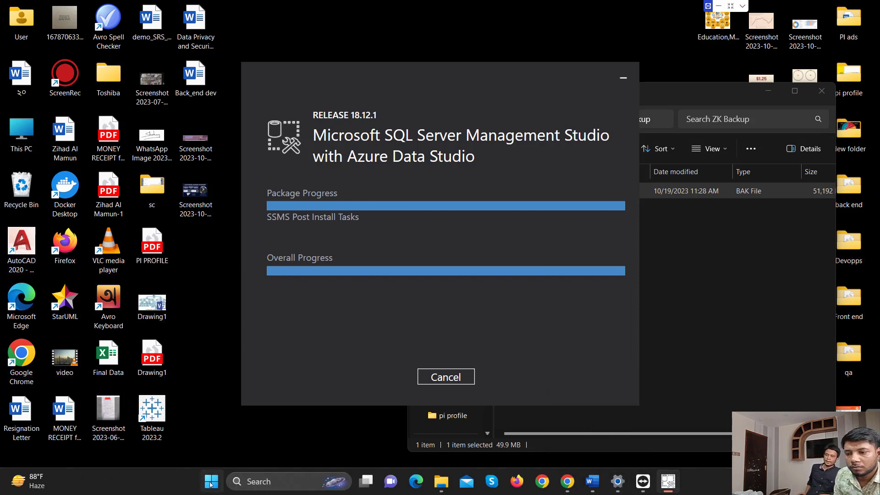
click(719, 6)
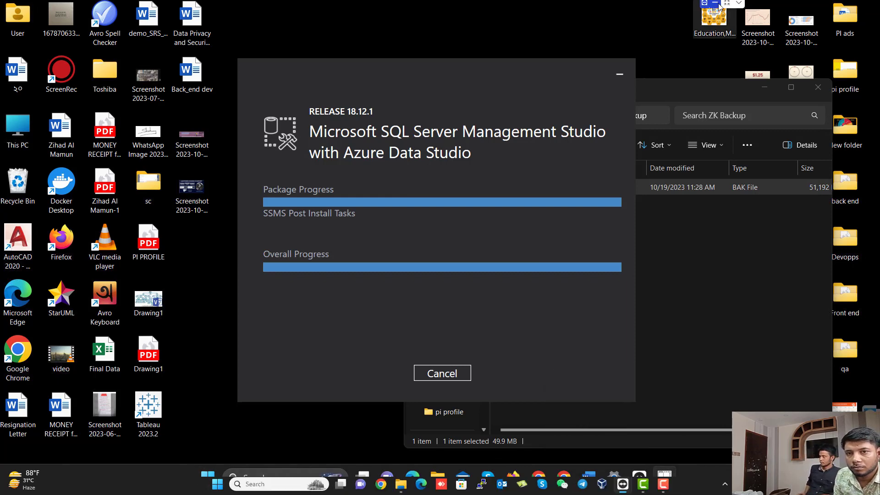
Bring up the TeamViewer session window, keep the session running, minimize it, and refresh the remote desktop
key(super)
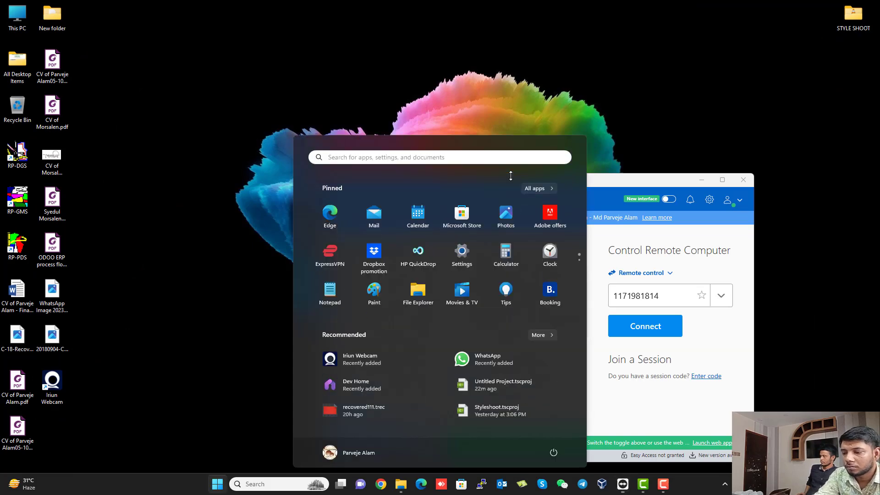
text(sql)
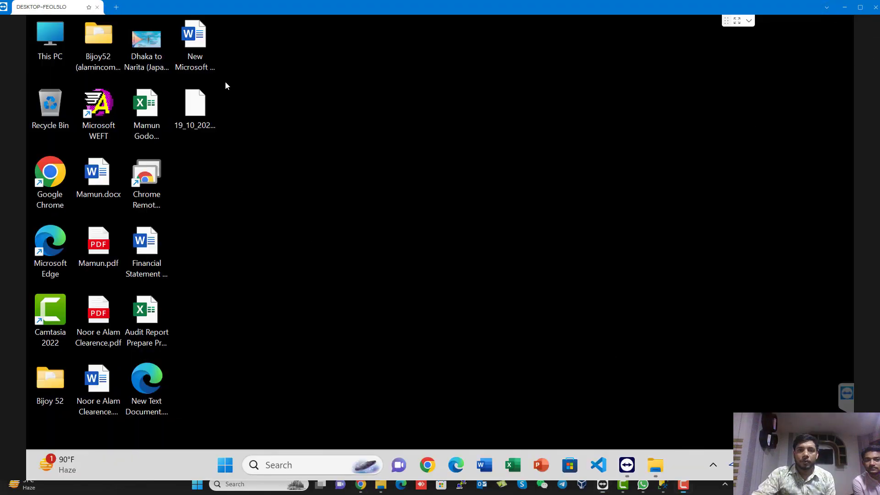
click(627, 465)
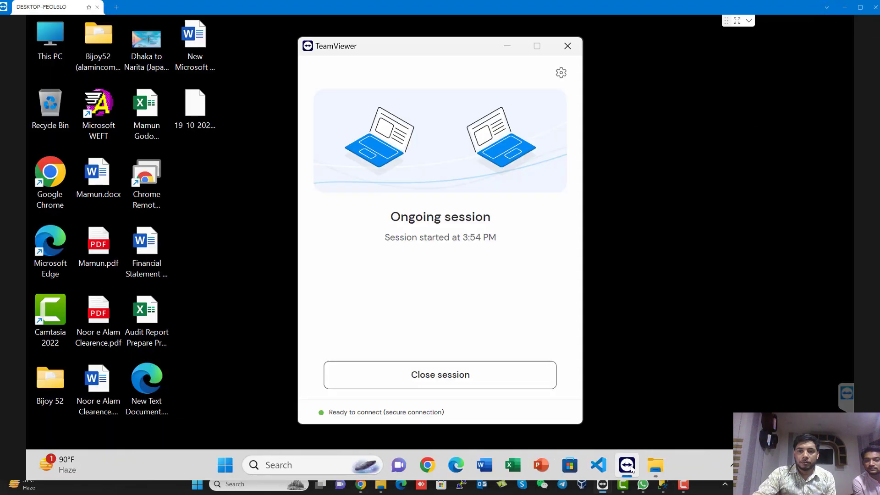
click(567, 51)
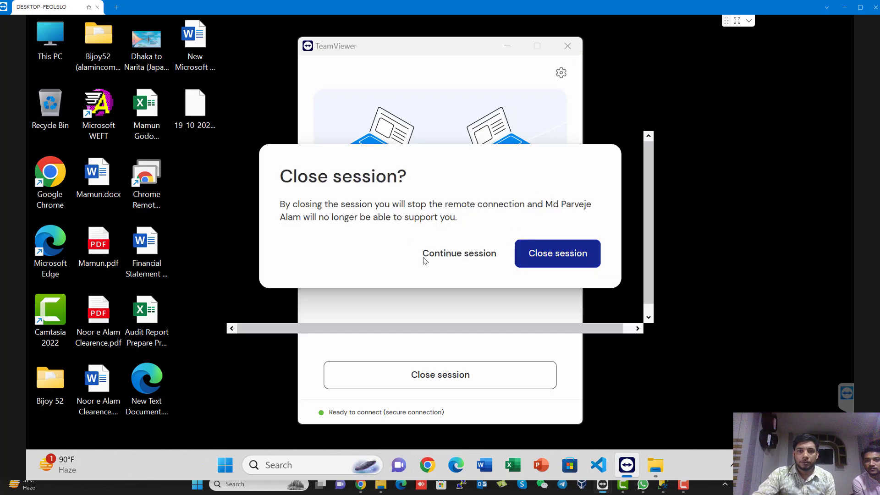
click(507, 49)
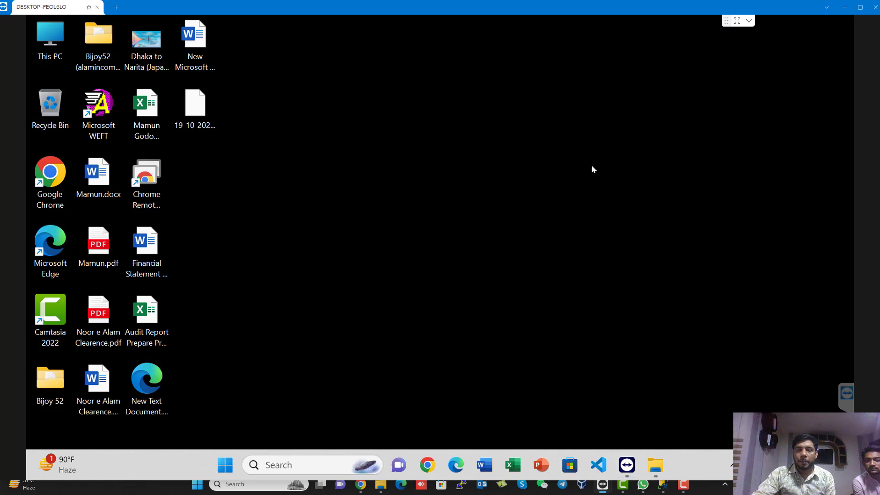
right_click(421, 215)
click(465, 234)
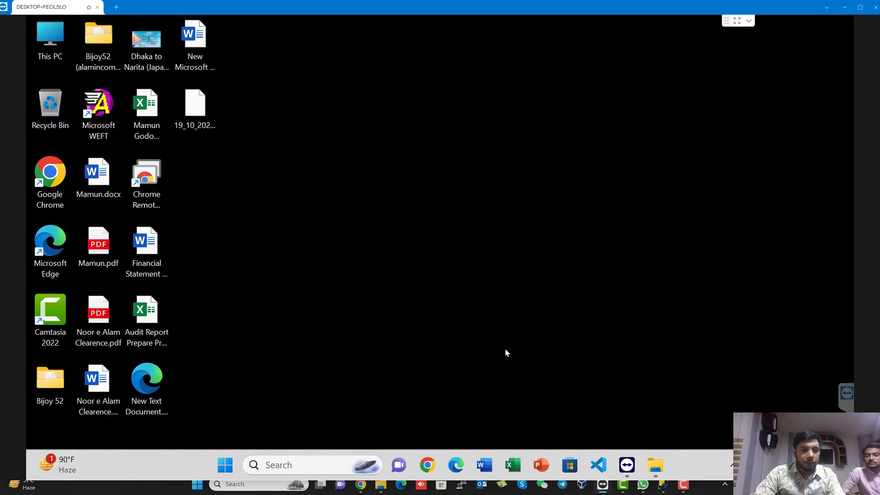
Launch SSMS 18 from a Start search for 's', connect to SQLEXPRESS, then expand and right-click Databases
key(super)
text(s)
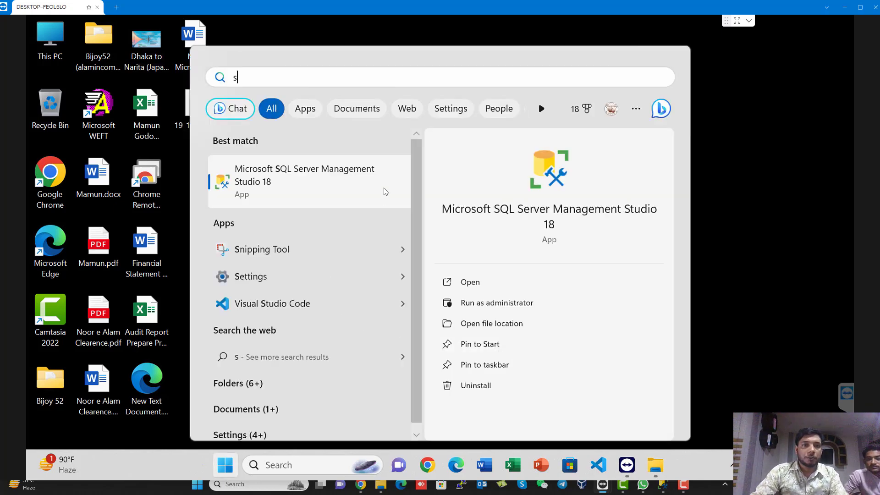
click(374, 172)
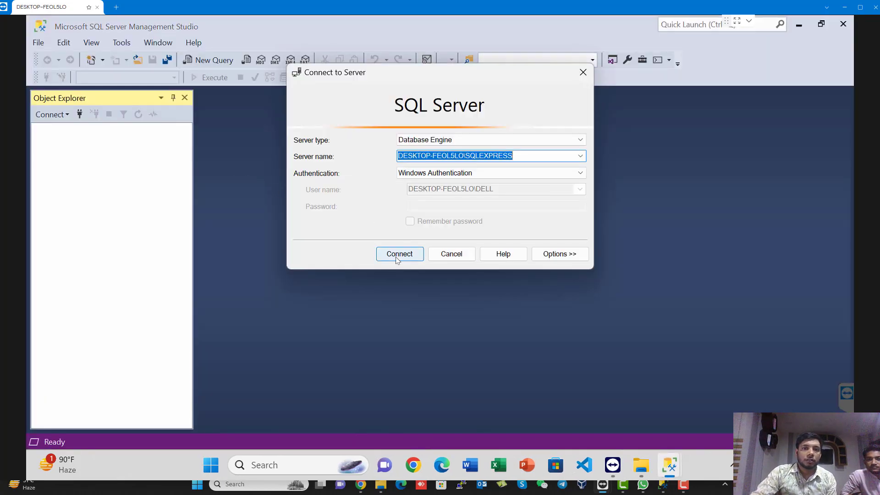
click(396, 256)
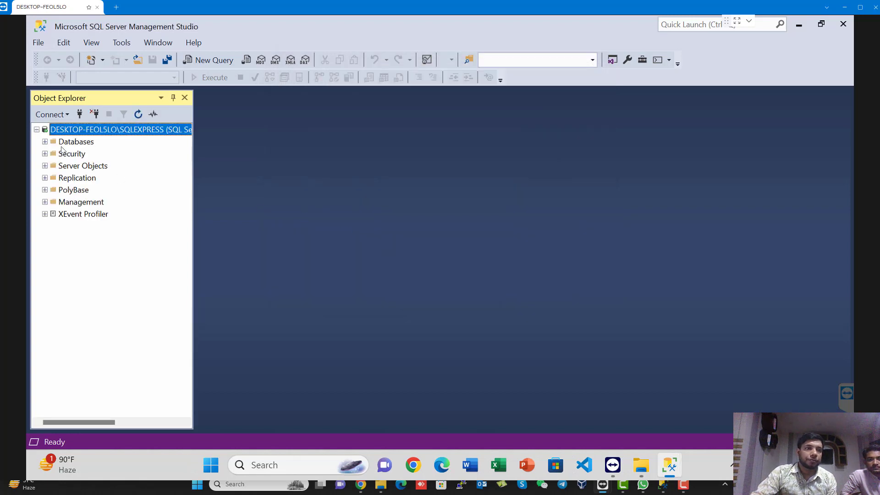
click(45, 142)
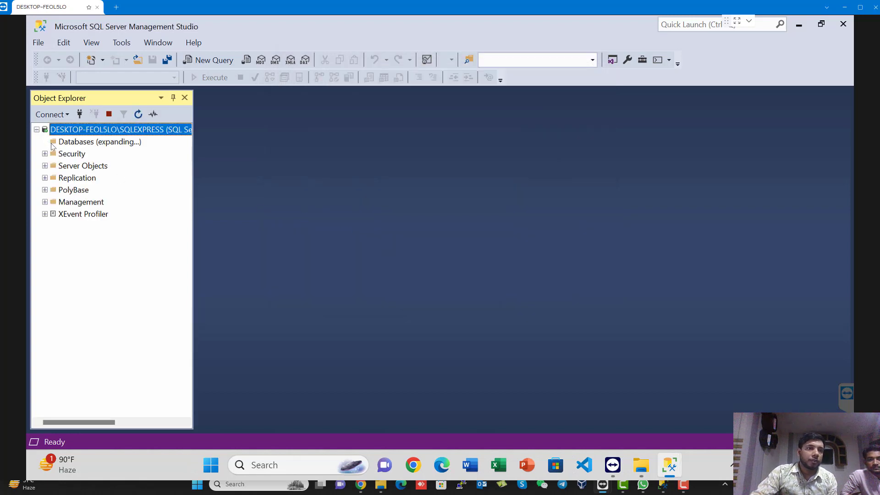
right_click(75, 144)
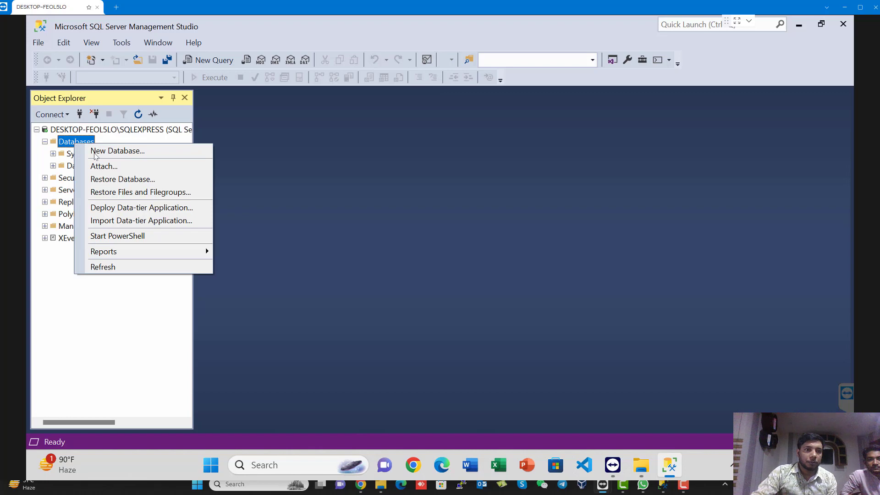
Start a database restore from device backup file E:\19_10_2023_ZK.bak
click(353, 183)
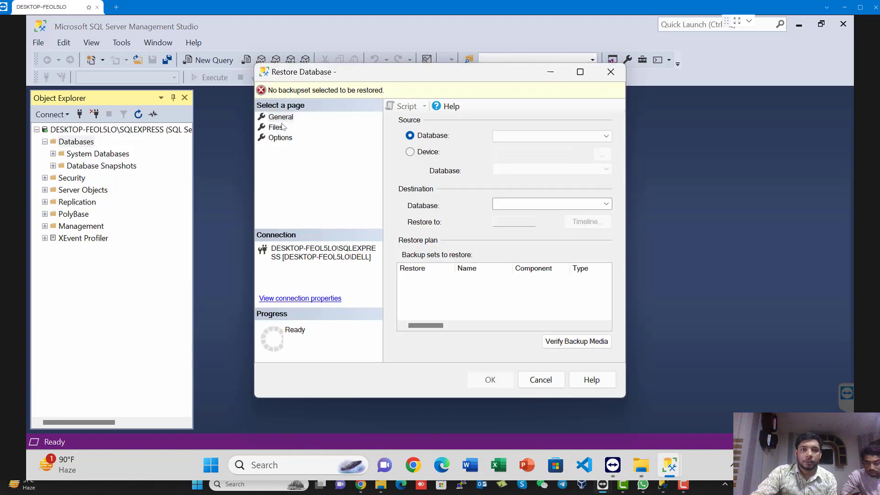
click(410, 152)
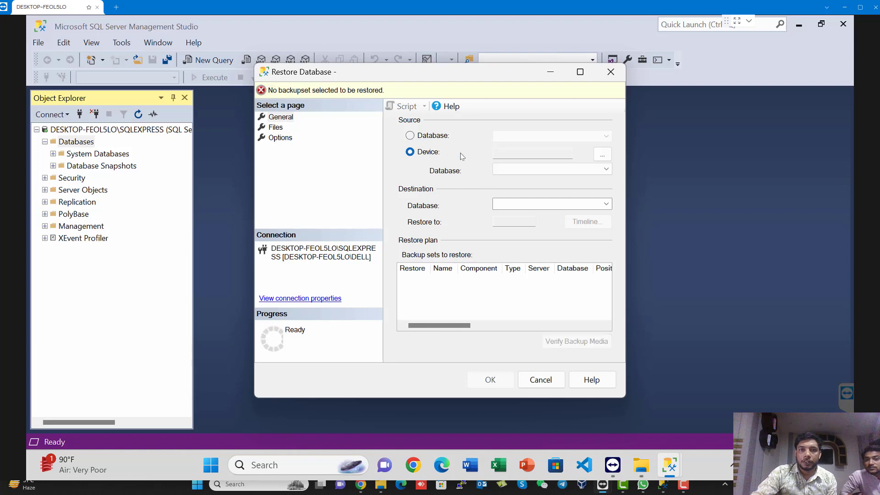
click(601, 154)
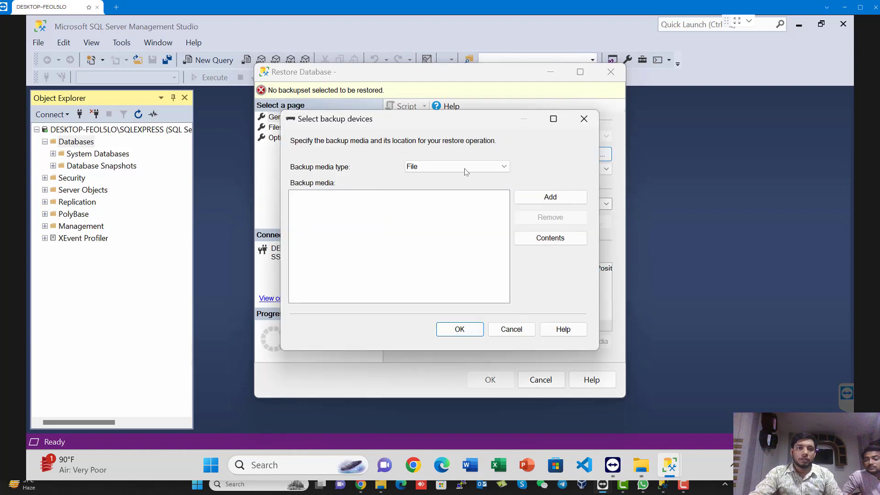
click(532, 196)
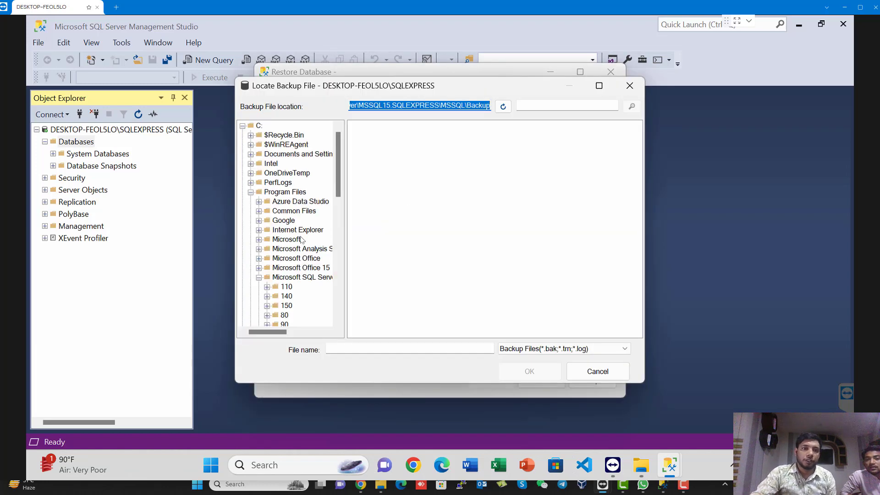
scroll(297, 243, down, 5)
click(259, 315)
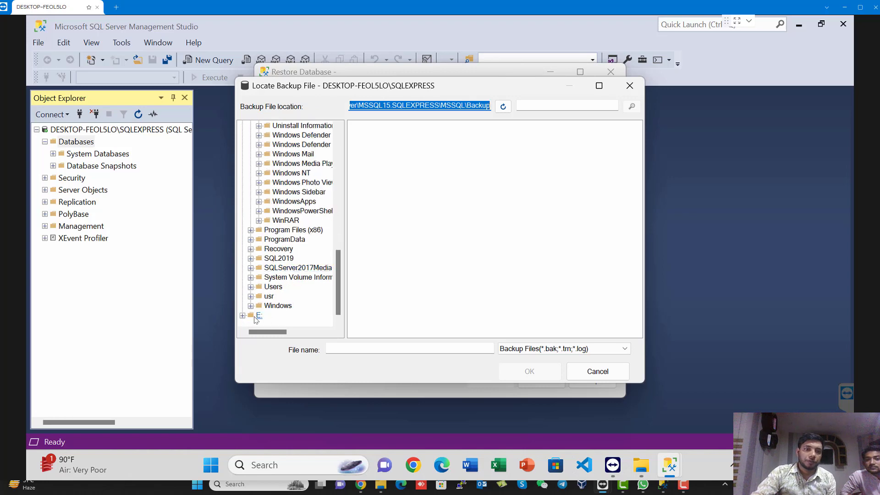
click(382, 180)
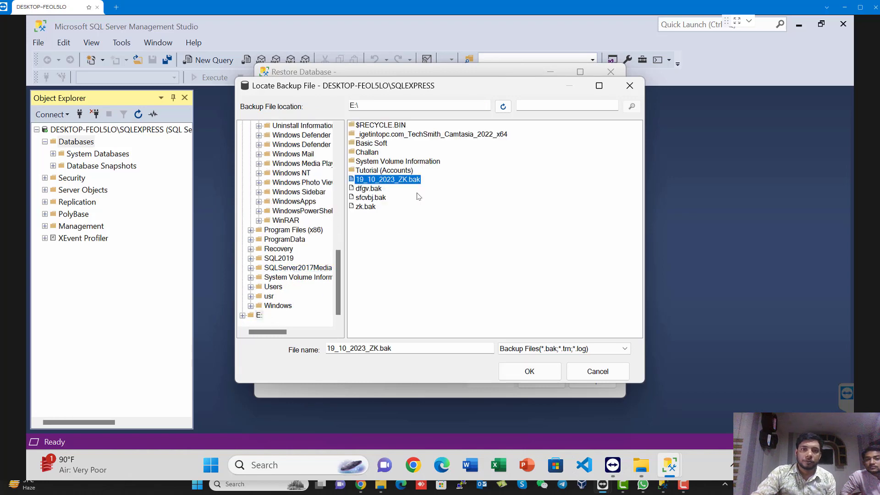
click(529, 371)
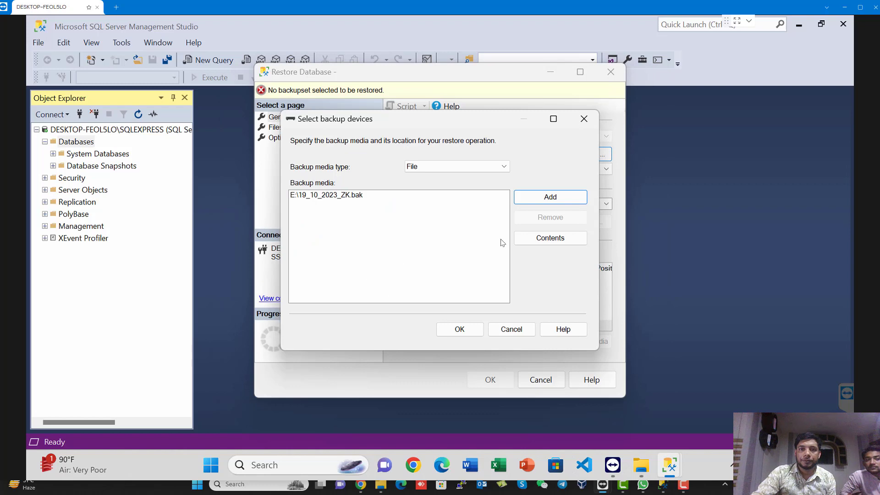
click(326, 200)
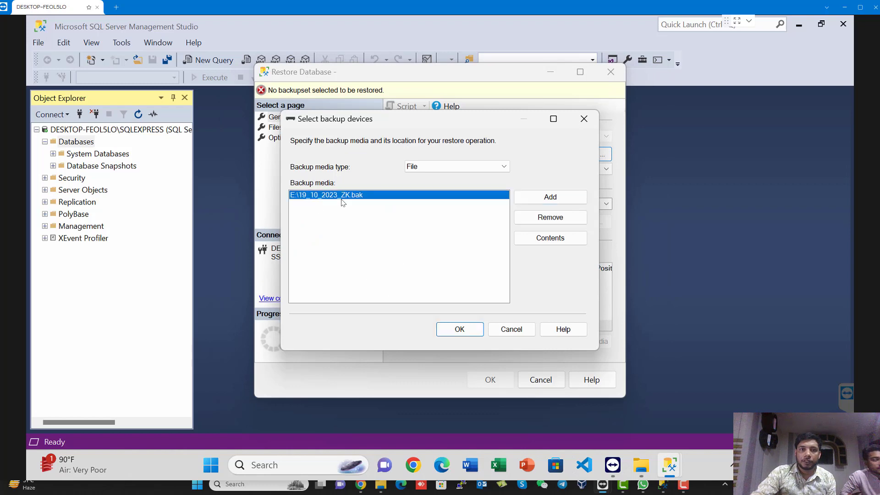
click(459, 329)
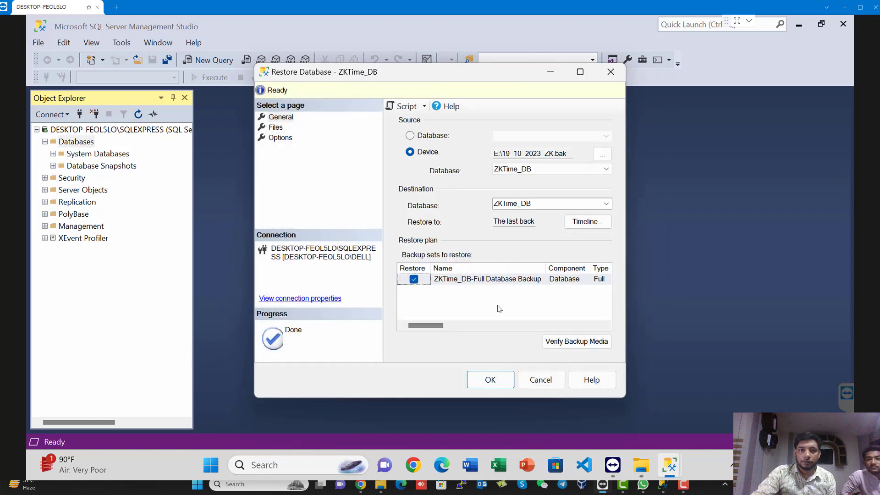
Verify the backup media and restore ZKTime_DB, accepting the success message
click(565, 343)
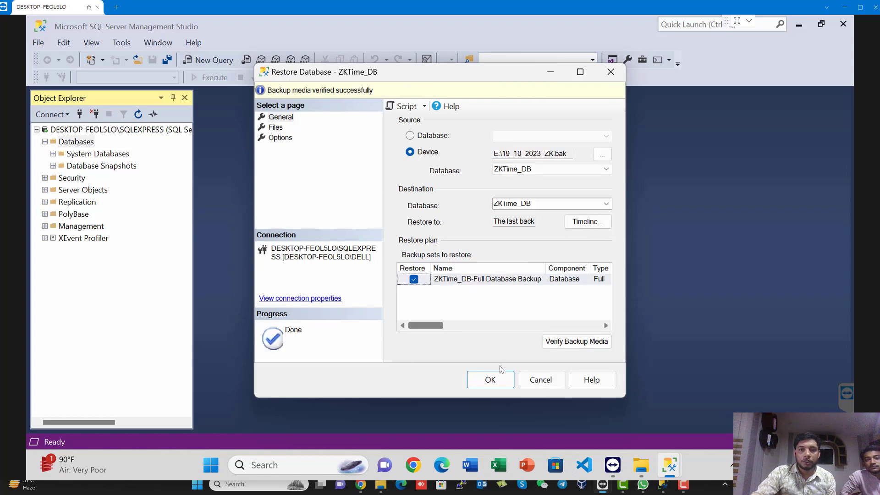
click(490, 379)
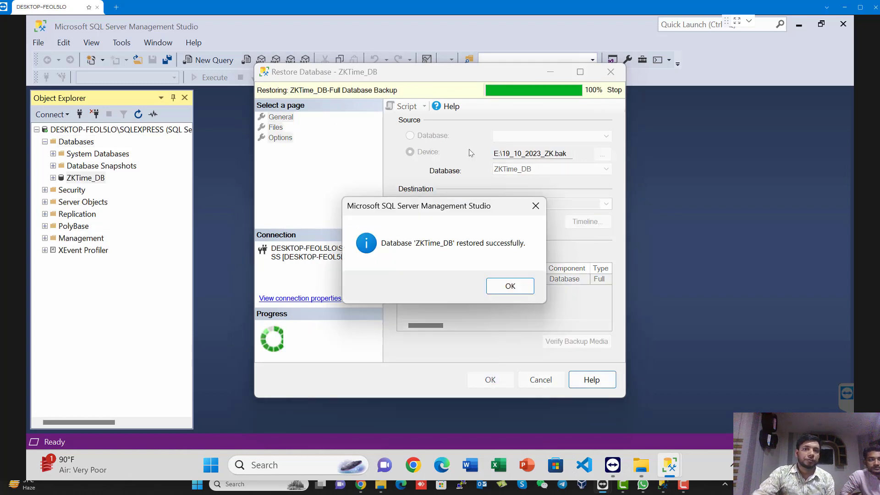
click(509, 288)
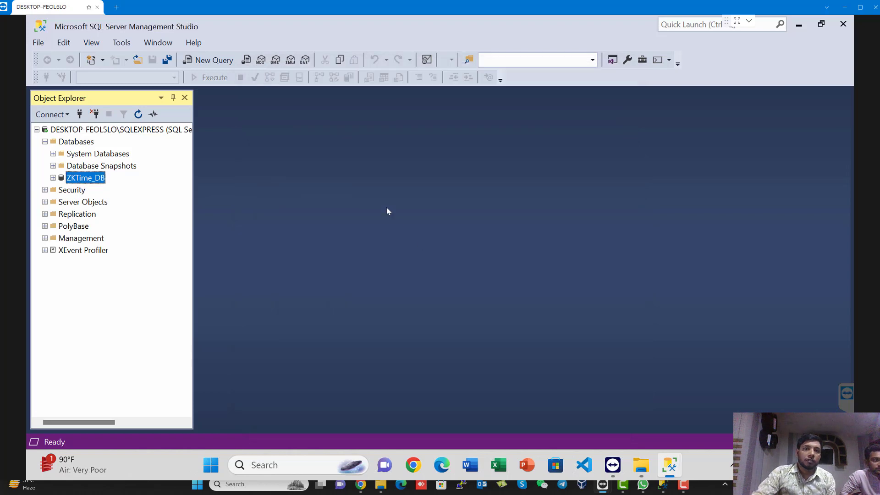
Expand ZKTime_DB's Tables and run Select Top 1000 Rows on dbo.CHECKINOUT
right_click(86, 181)
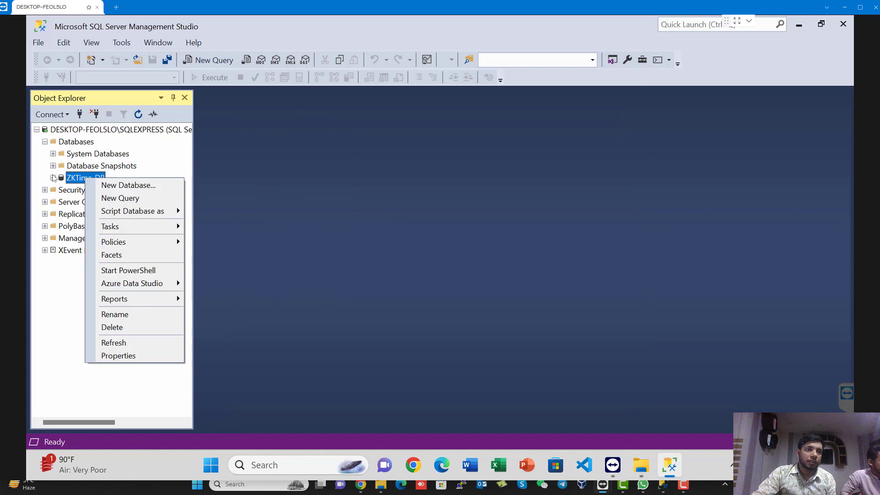
click(53, 178)
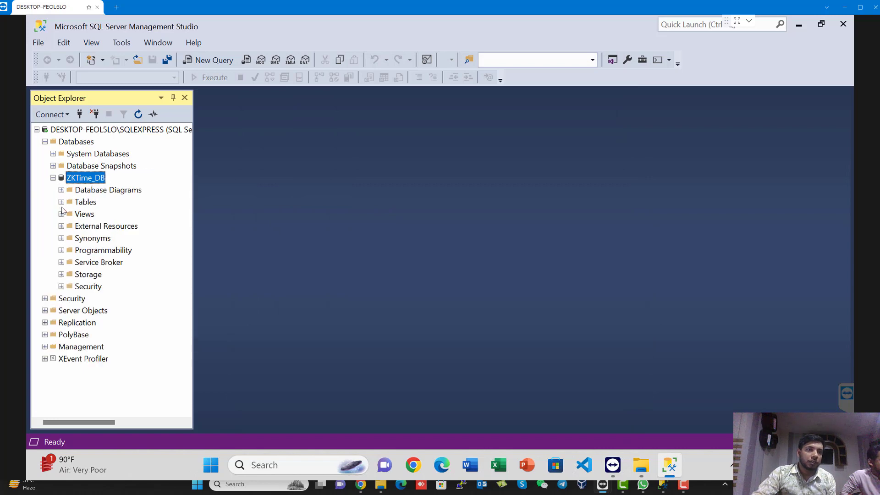
click(61, 202)
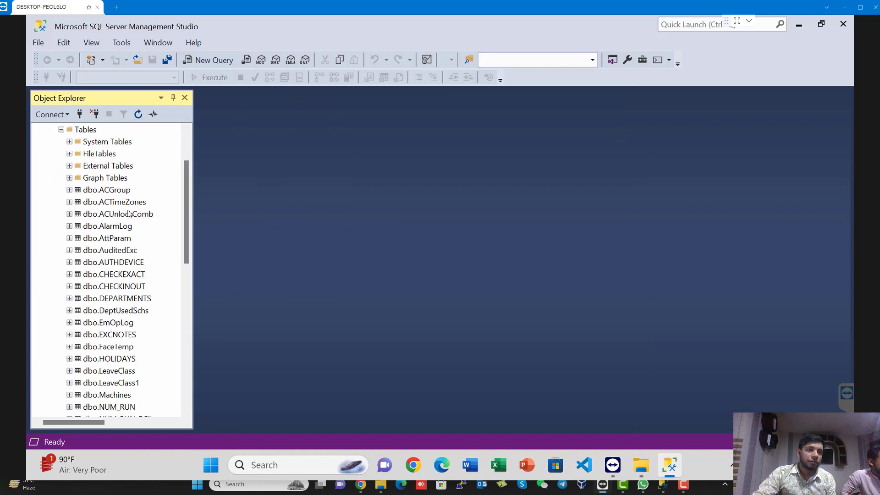
click(114, 286)
right_click(114, 290)
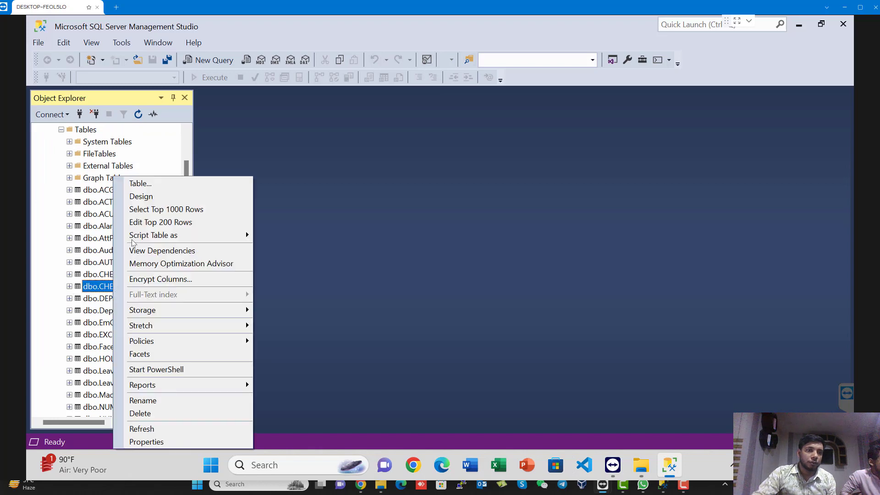
click(149, 208)
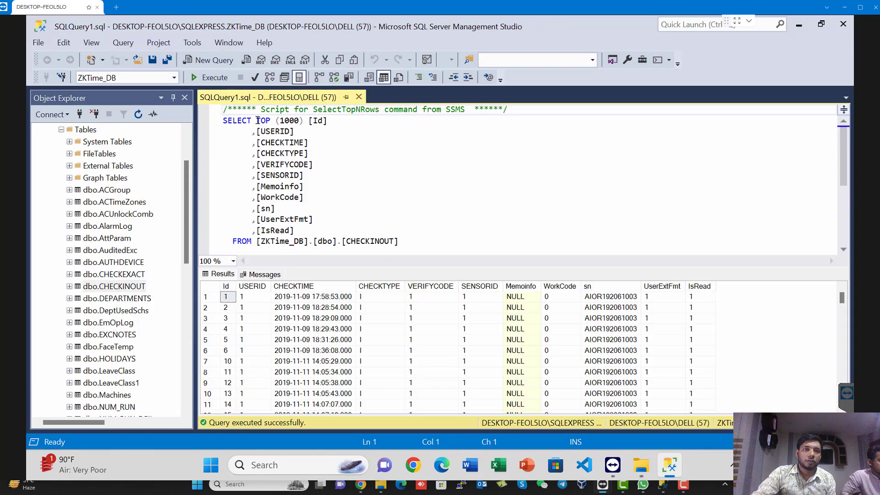
Remove TOP (1000), rerun for all rows, check the latest record, and minimise SSMS
drag(257, 120, 301, 121)
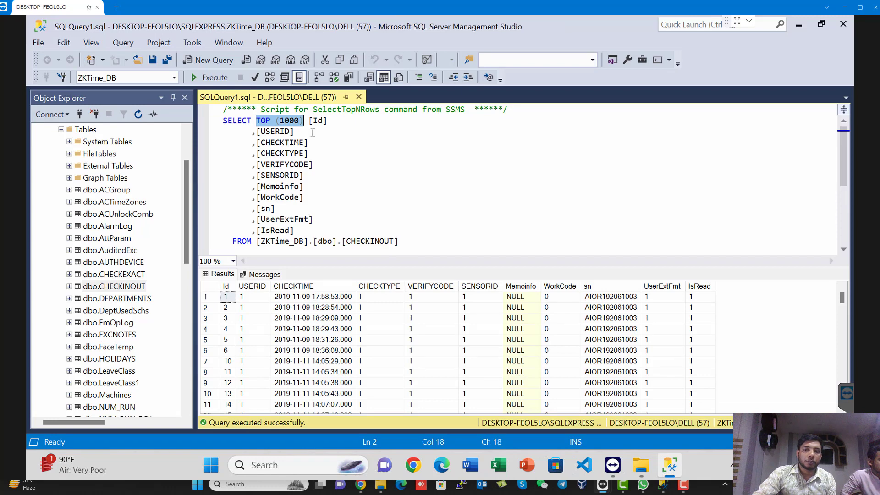
key(BackSpace)
key(BackSpace)
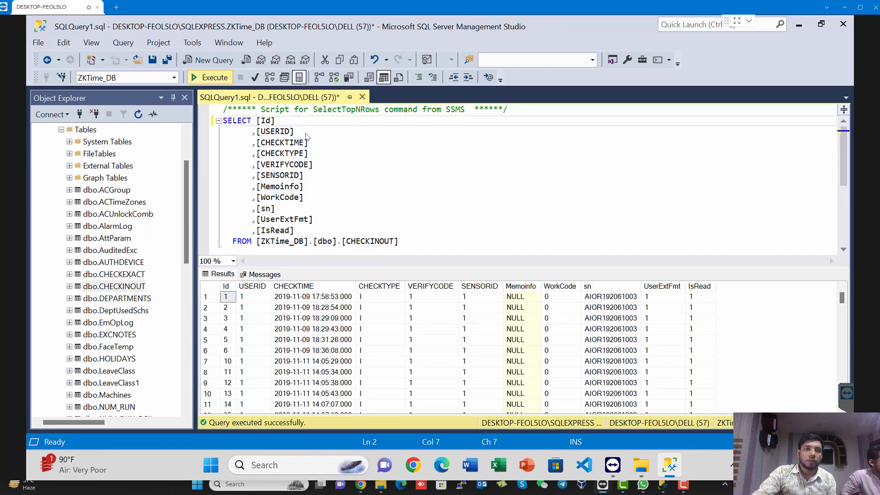
key(F5)
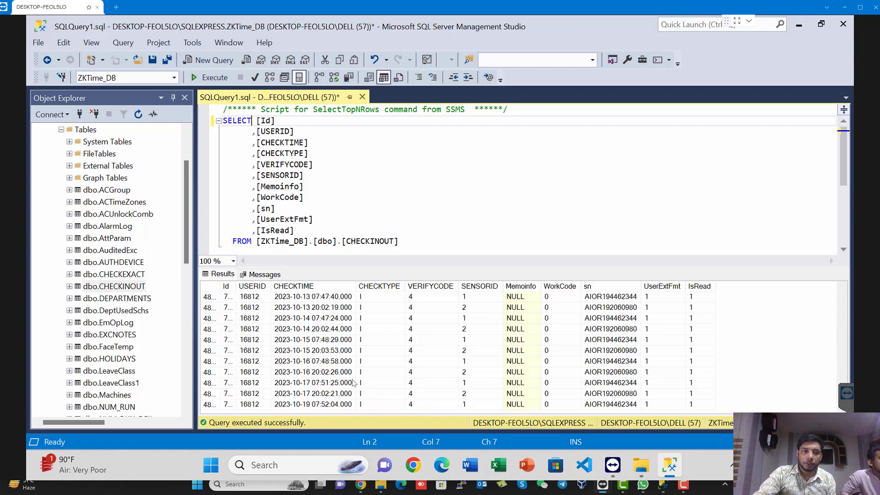
click(299, 405)
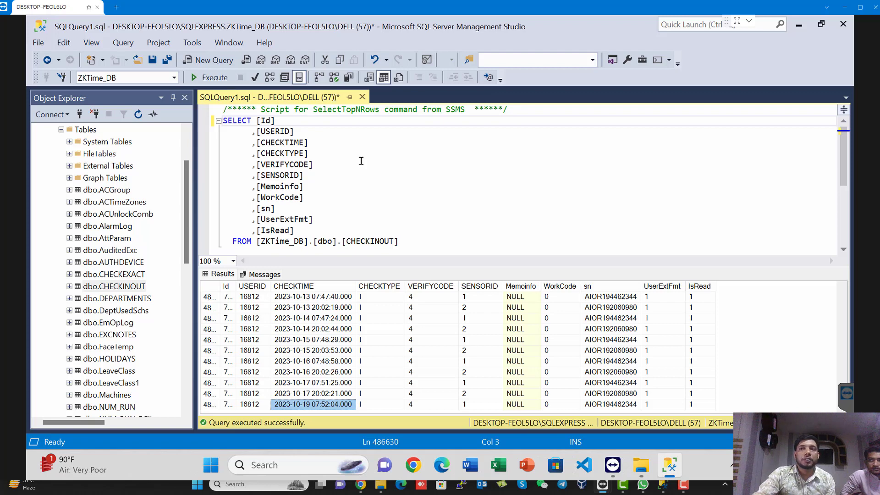
click(805, 28)
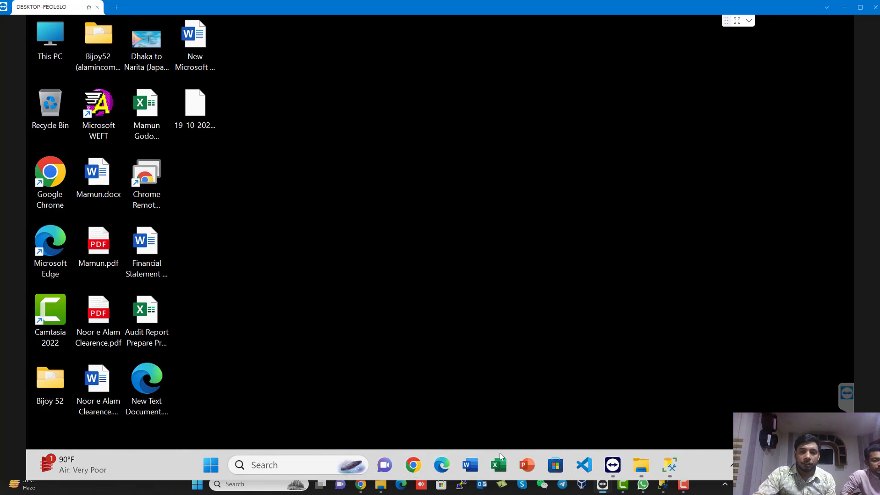
Restore the D:\All Software Explorer window and bring up the ZKTeco archive's context menu
mouse_move(381, 484)
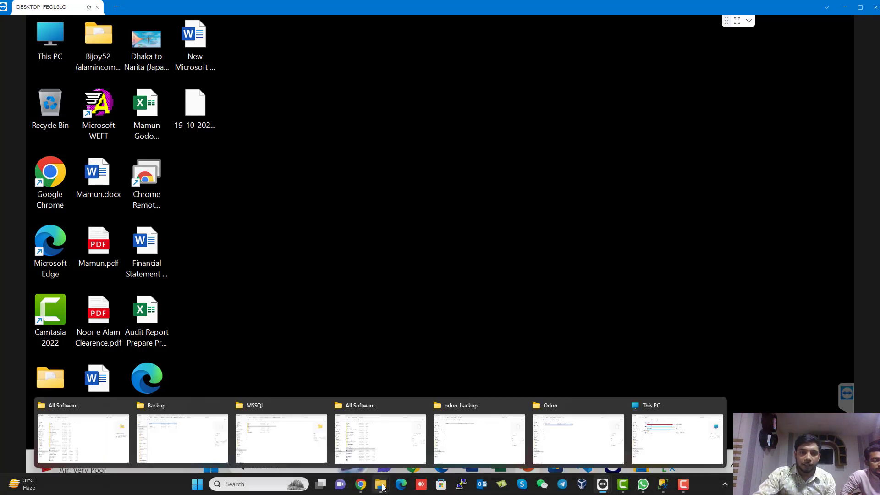
click(353, 450)
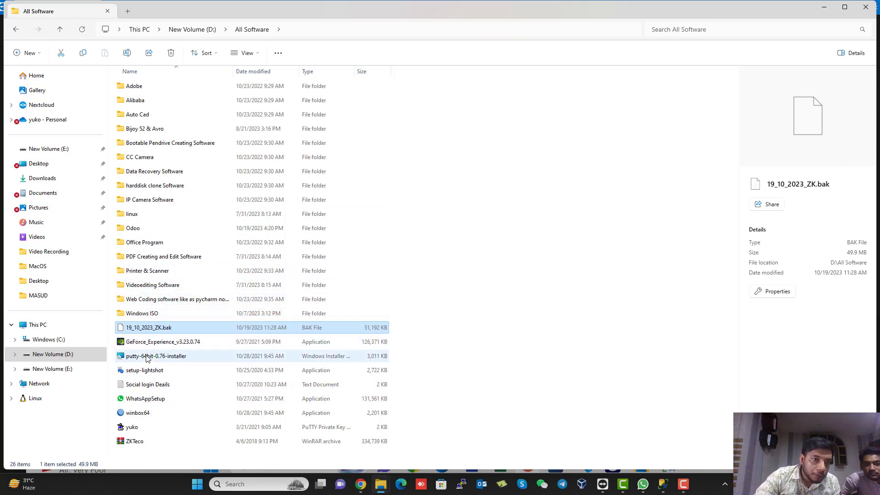
click(141, 444)
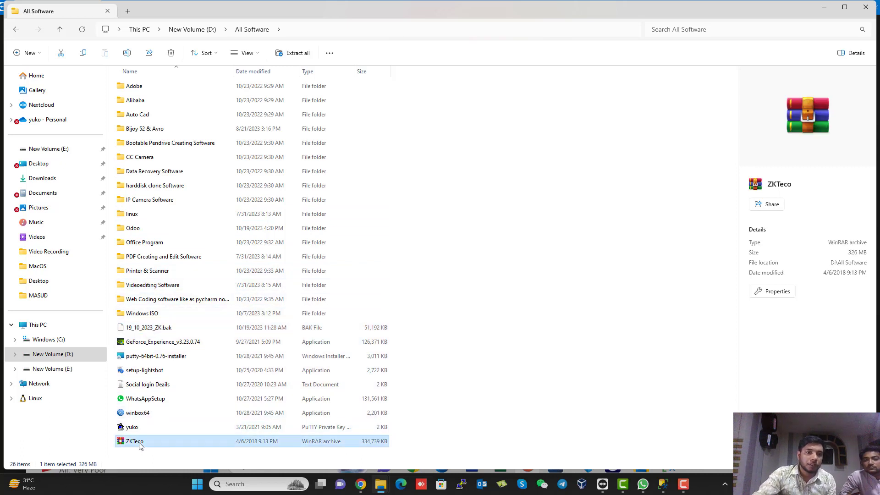
right_click(140, 444)
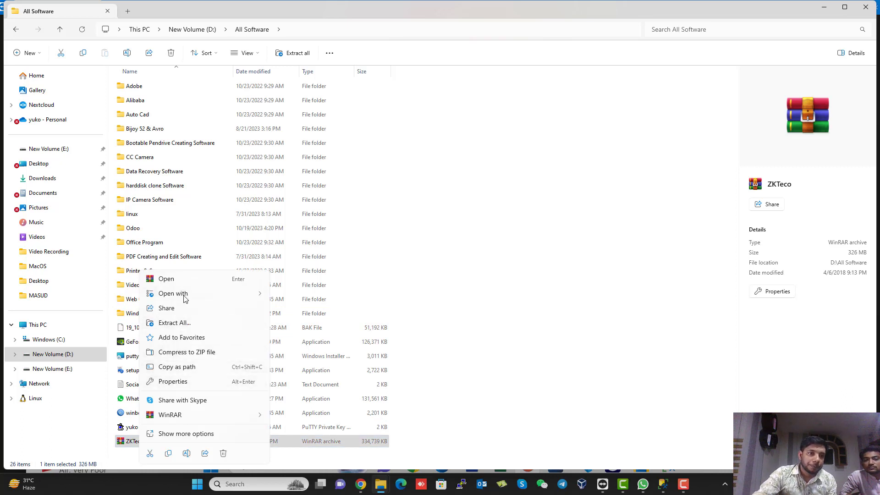
Copy ZKTeco.rar and paste it into the remote PC's New Volume (E:) drive
click(168, 455)
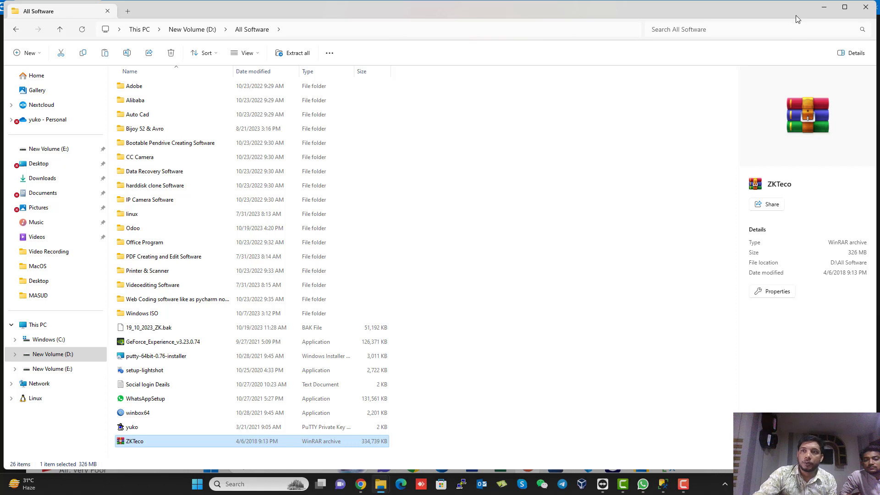
click(822, 6)
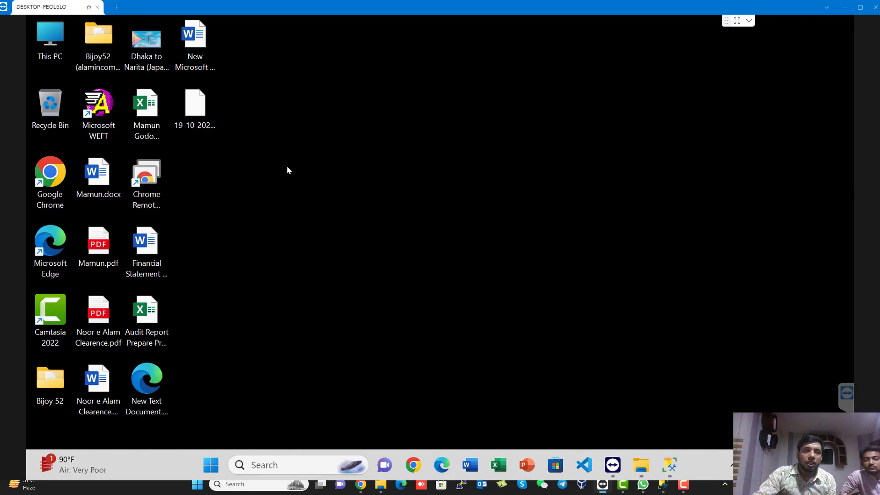
double_click(50, 39)
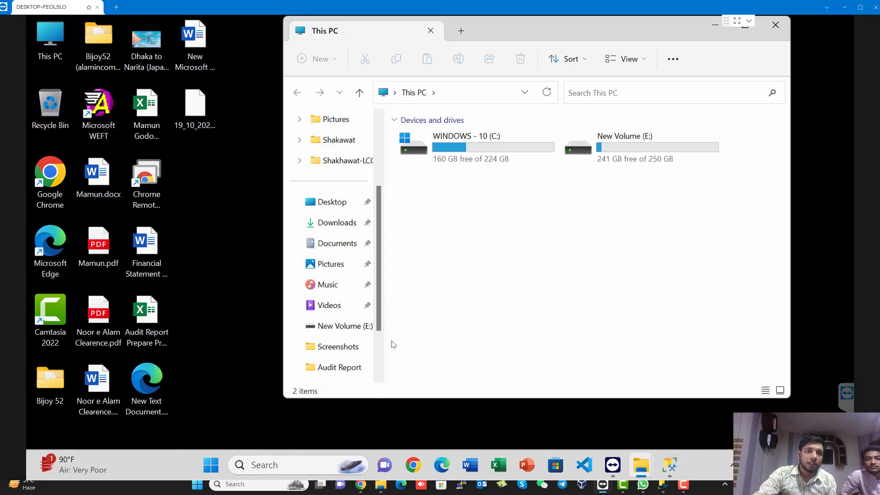
click(339, 326)
scroll(339, 331, down, 2)
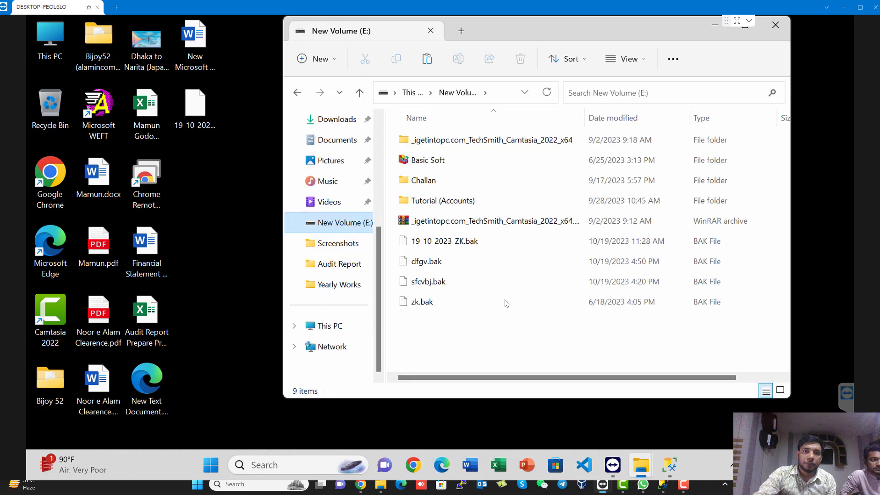
right_click(447, 338)
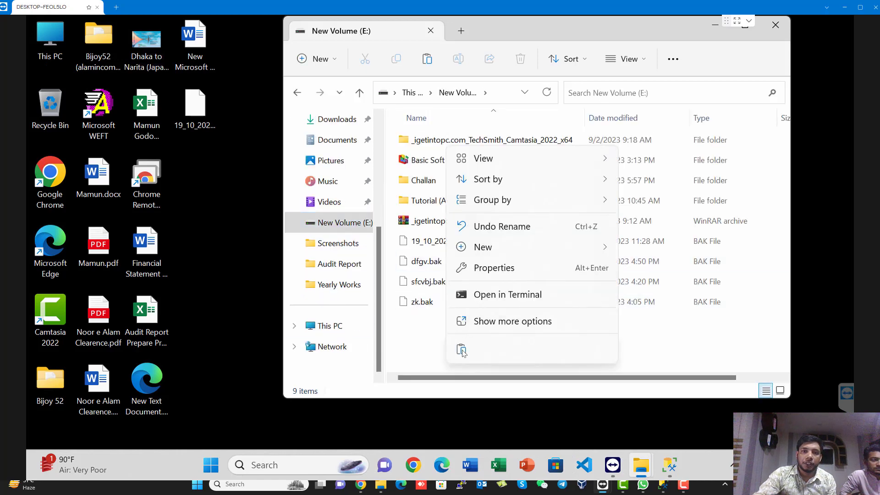
click(462, 351)
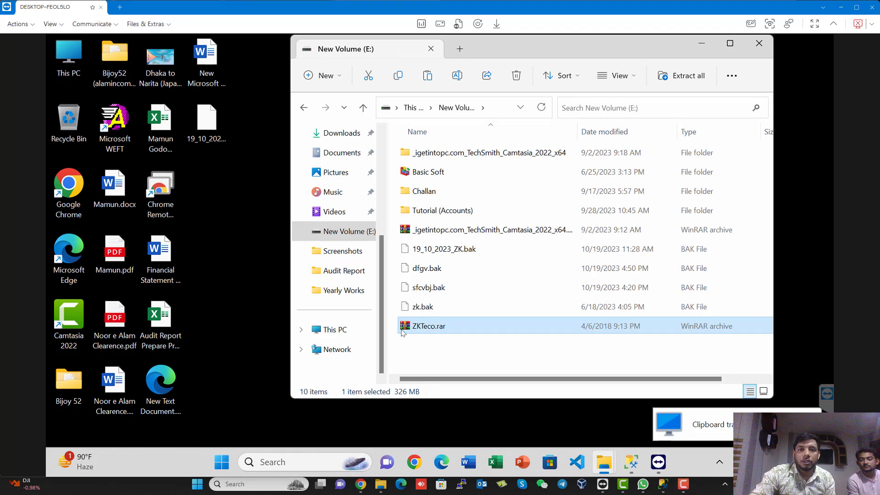
click(454, 353)
Extract ZKTeco.rar into E:\ZKTeco
click(428, 324)
right_click(428, 325)
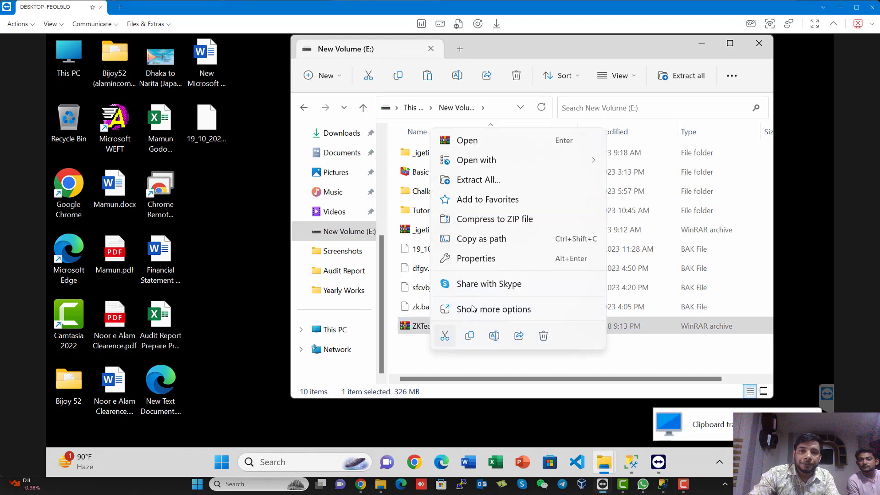
click(496, 183)
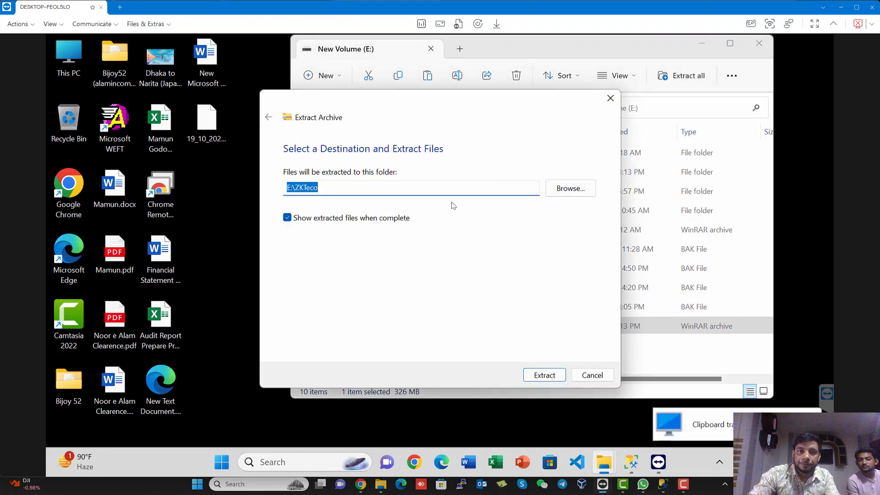
click(545, 375)
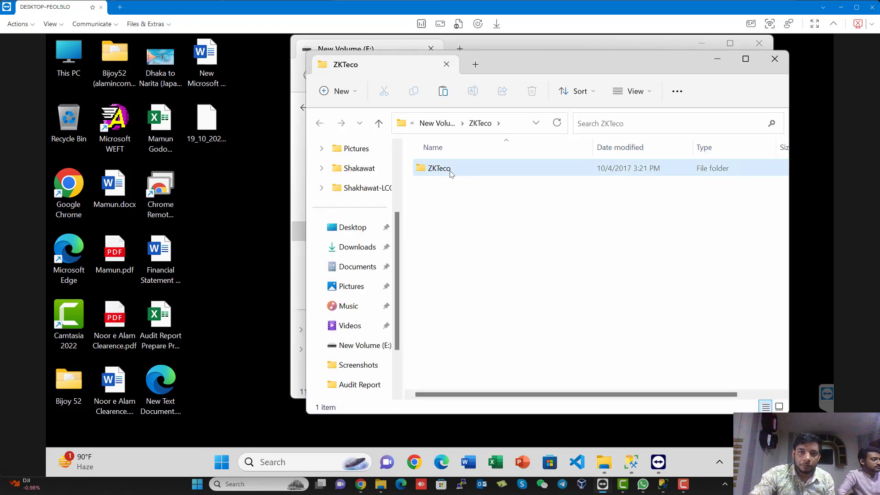
Run setup.exe from the ZKTeco folder with admin rights and pick the English menu
double_click(451, 171)
click(446, 209)
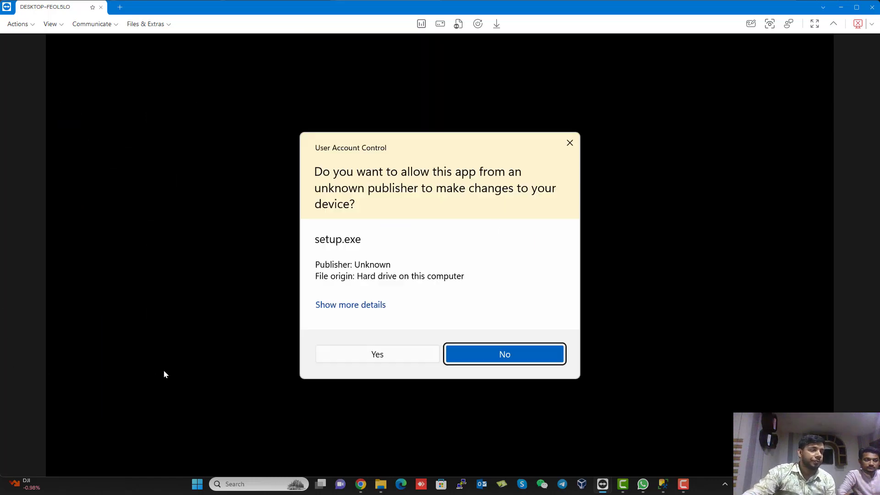
click(393, 355)
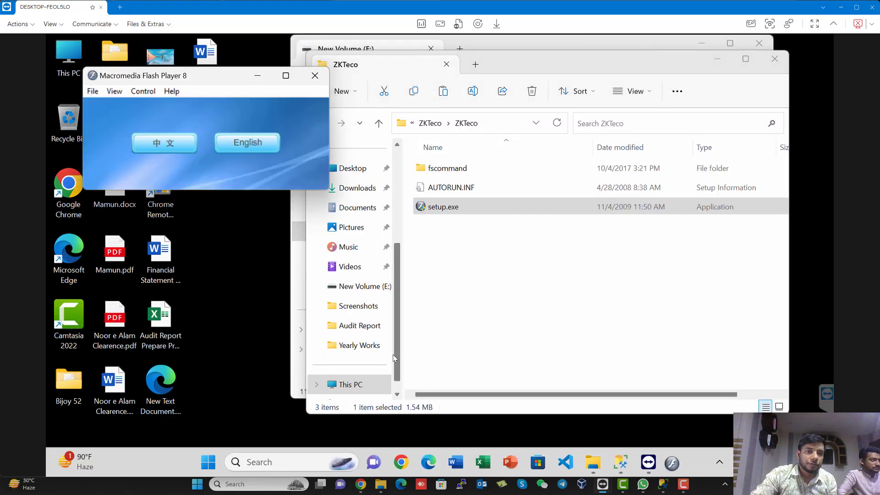
click(262, 145)
drag(333, 82, 405, 39)
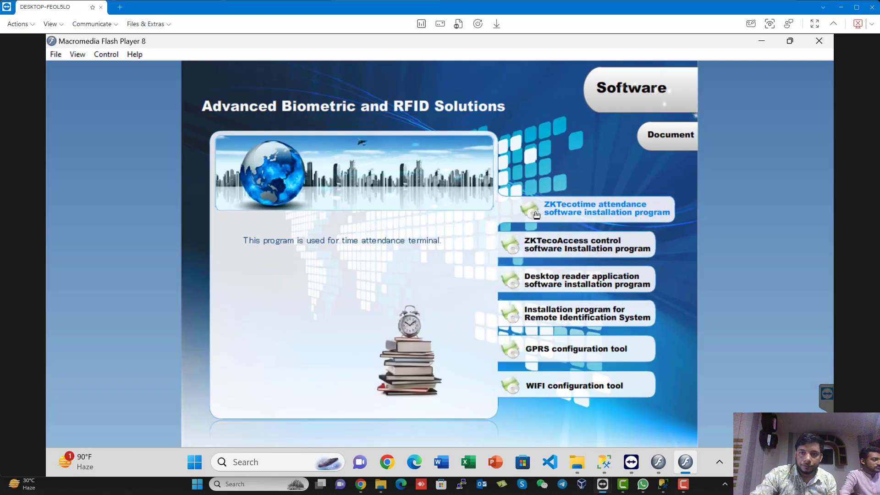
Install ZKTecotime with licence accepted, default folder, fingerprint driver and Attendance Management
click(605, 210)
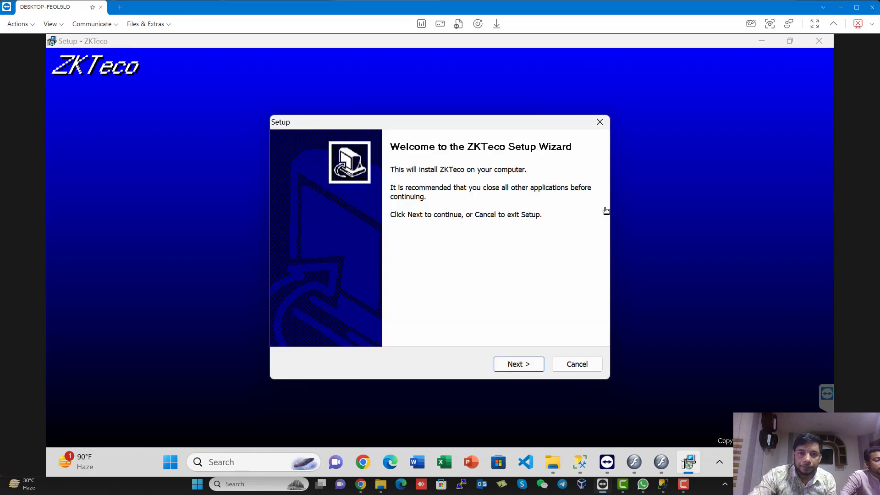
click(517, 364)
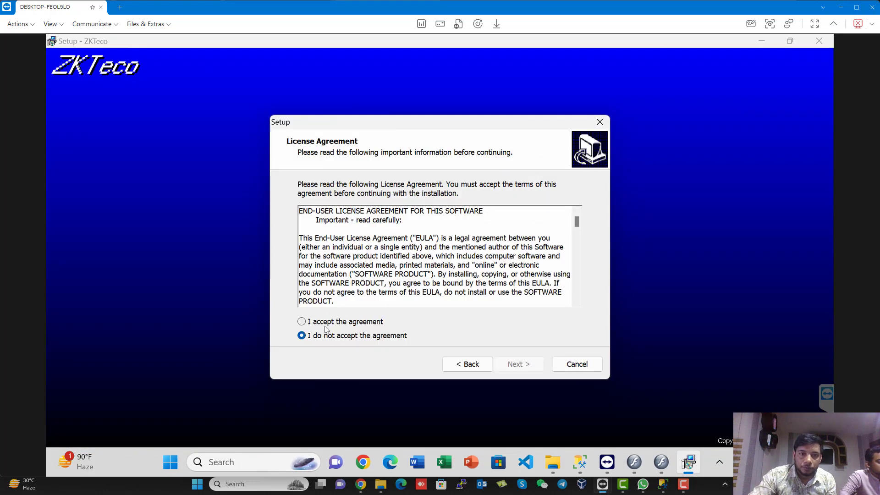
click(342, 322)
click(523, 363)
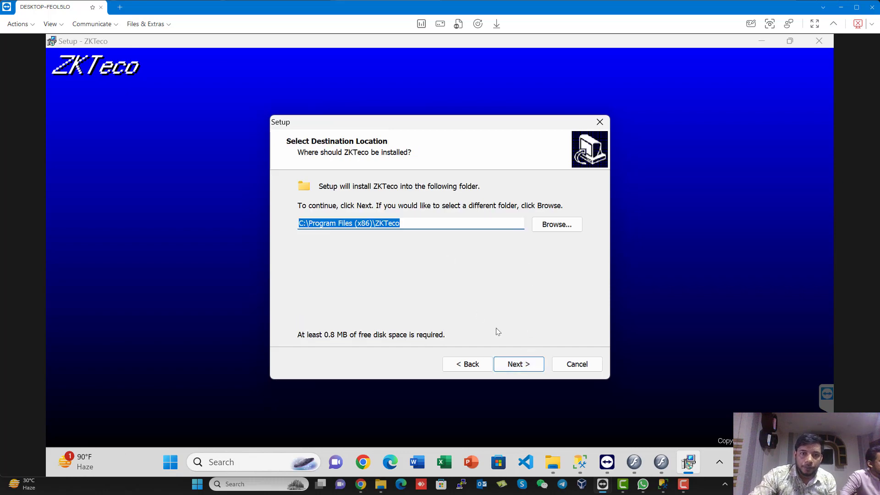
click(528, 362)
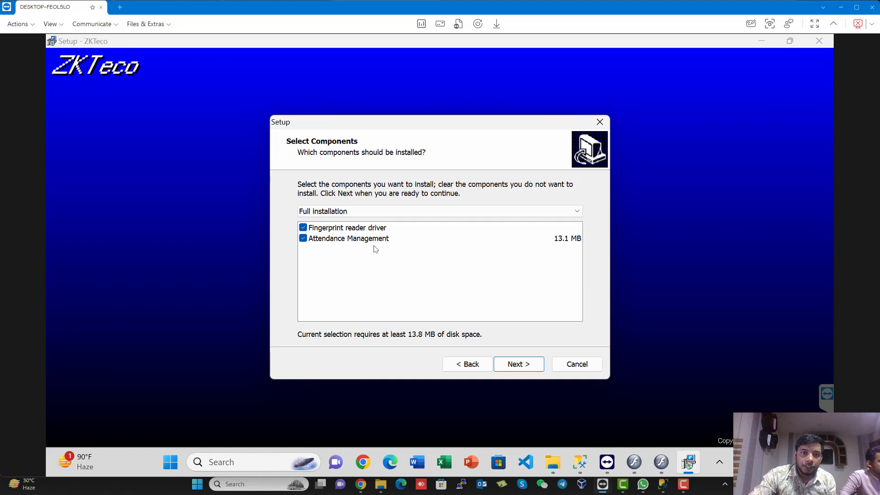
click(512, 367)
click(529, 367)
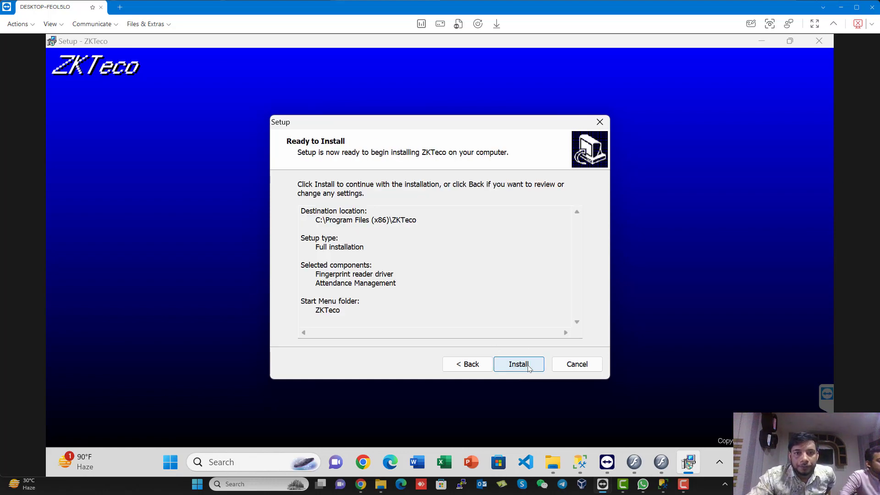
click(527, 364)
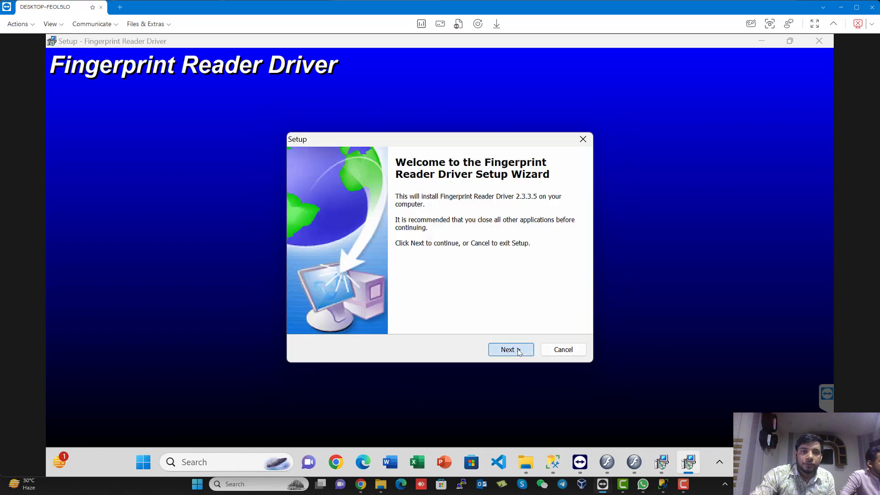
Install the fingerprint reader driver, choose restart later, finish both setups, and close the menu
click(519, 352)
click(512, 351)
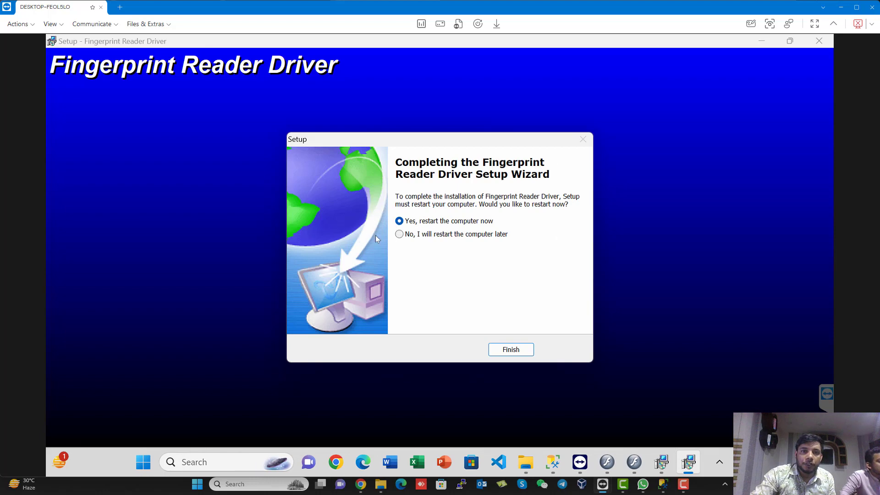
click(400, 234)
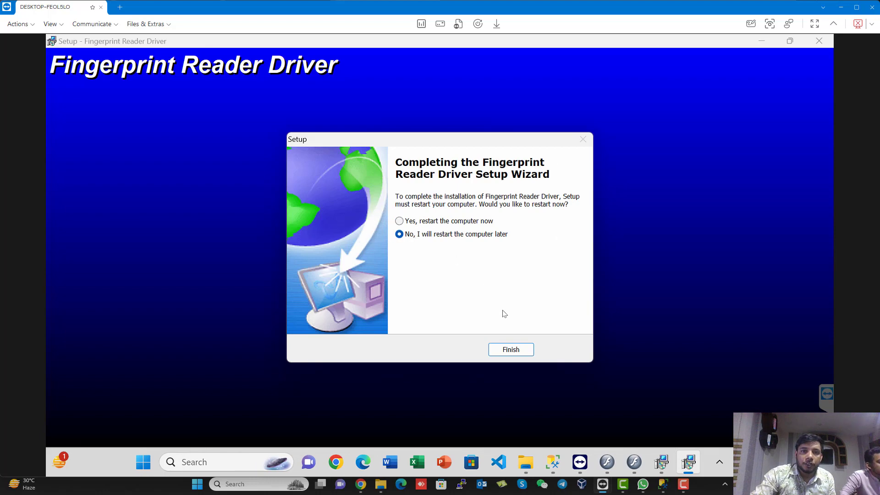
click(521, 354)
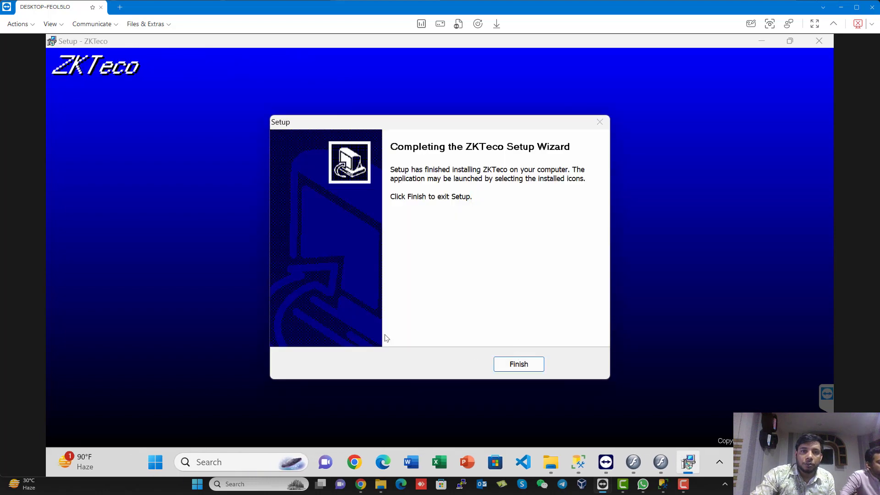
click(521, 358)
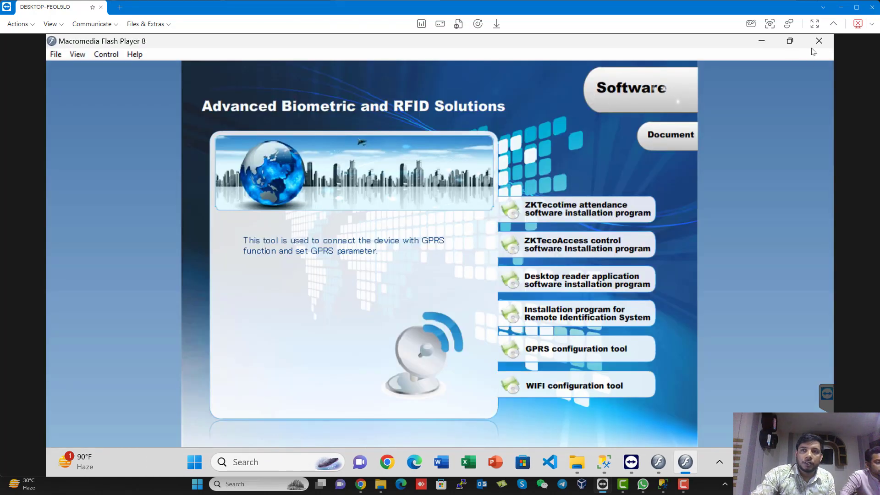
click(819, 41)
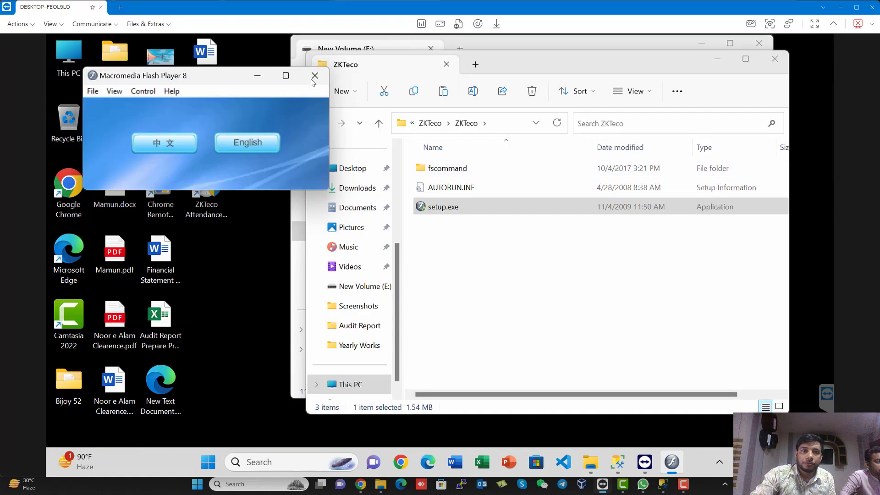
Close the language window and the ZKTeco and New Volume (E:) folders
click(312, 81)
click(765, 57)
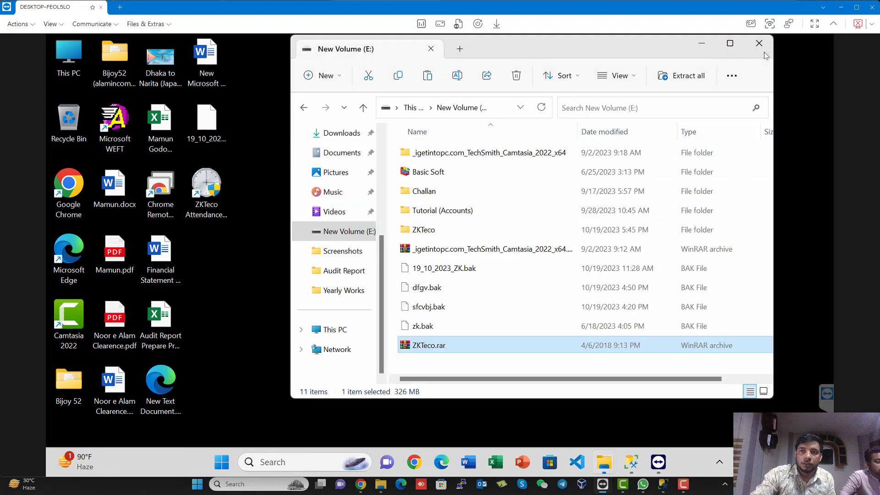
click(756, 45)
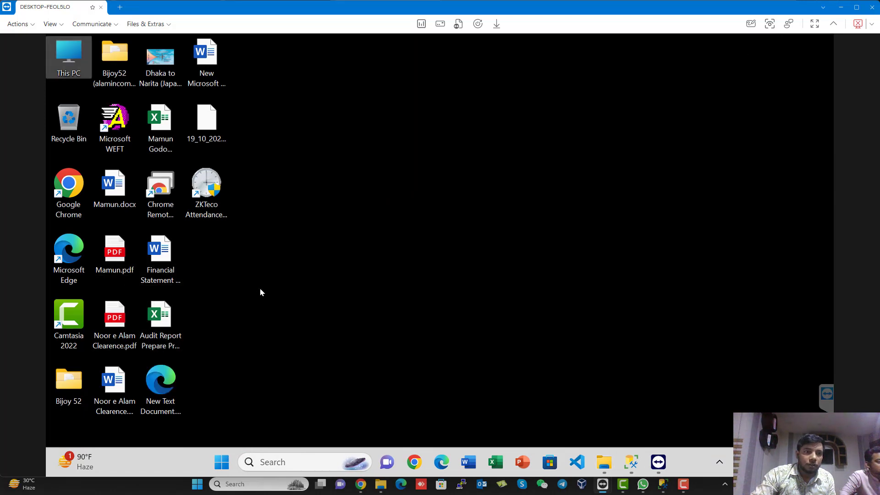
Launch ZKTeco Attendance Management from the desktop as administrator and dismiss the connection hint
click(205, 186)
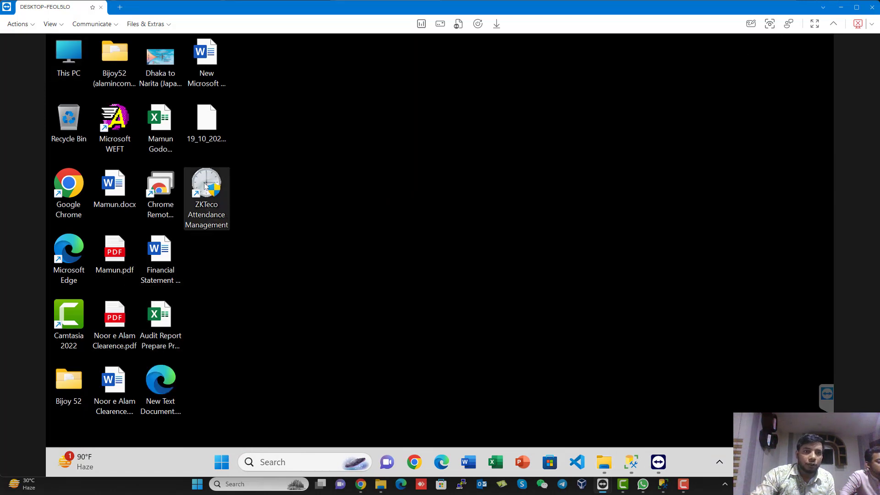
double_click(205, 185)
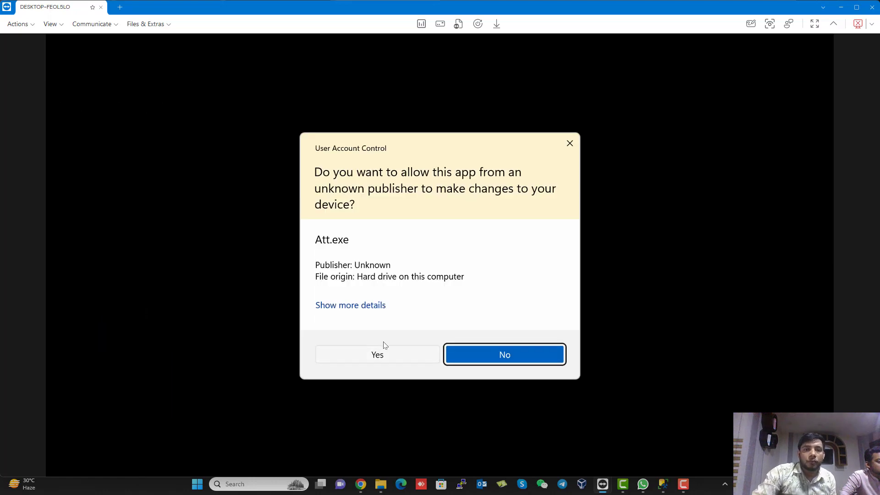
click(393, 357)
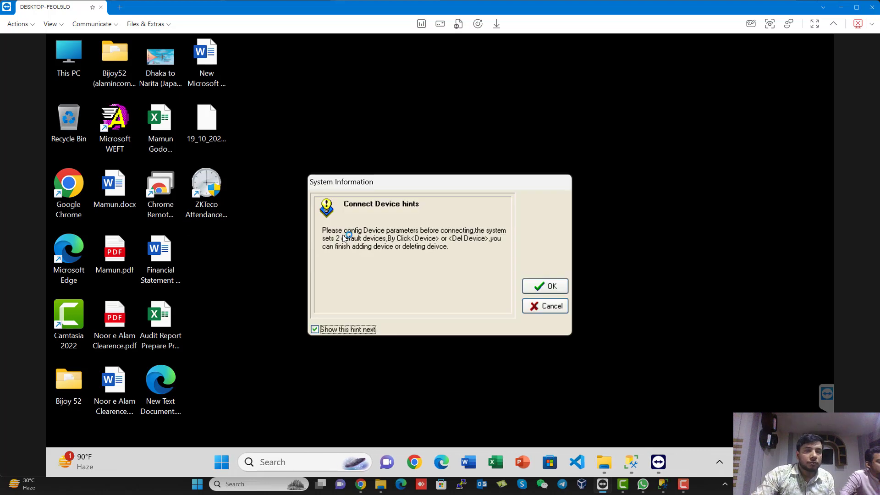
click(545, 285)
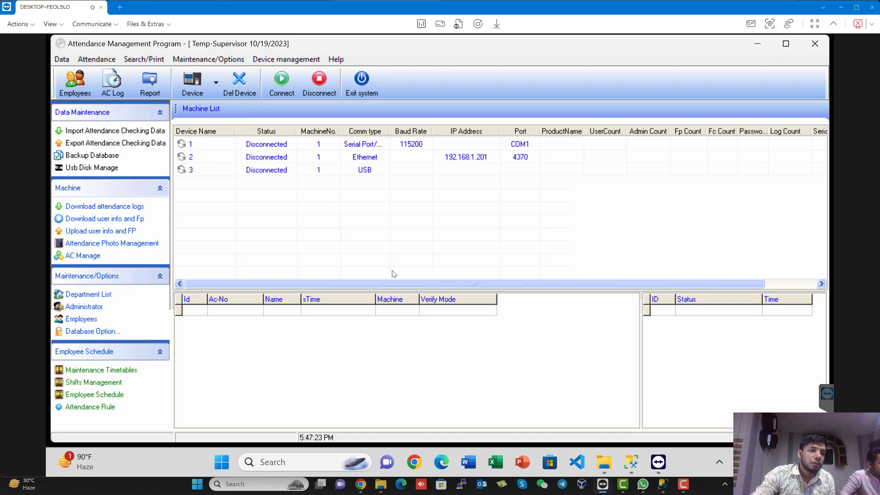
In Database Option, select provider SQL Server Native Client 11.0 and continue to Connection
click(99, 332)
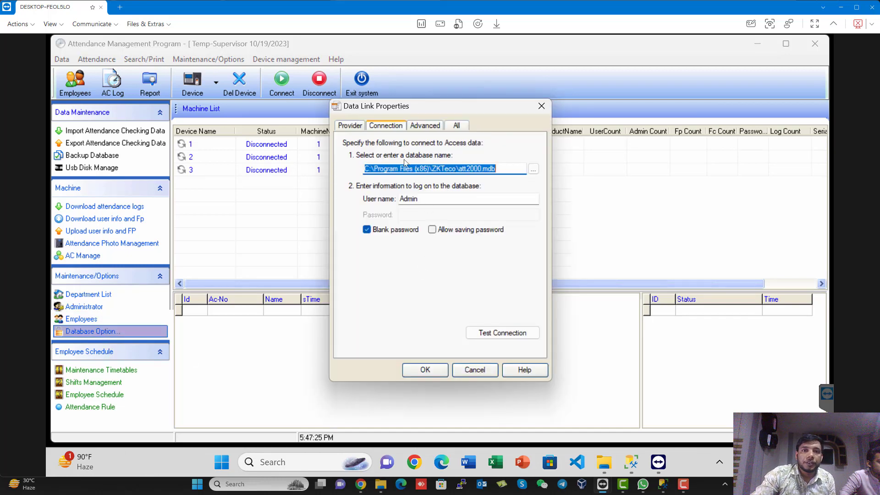
click(352, 127)
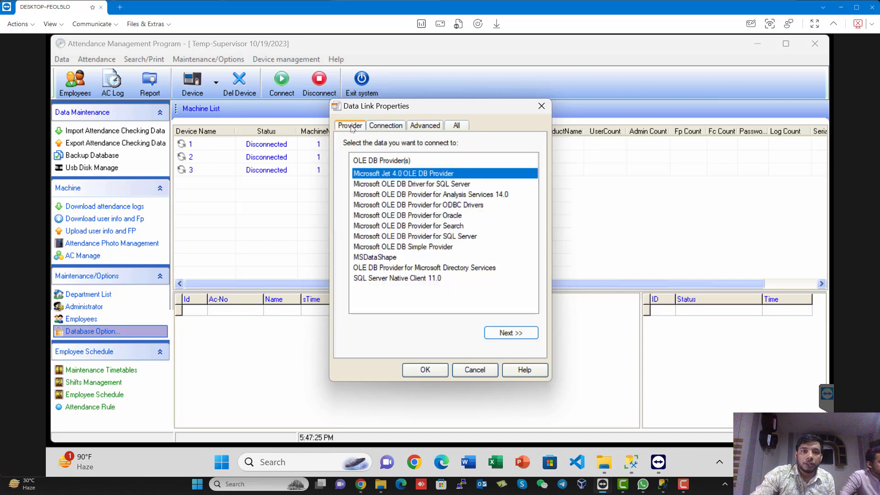
click(389, 278)
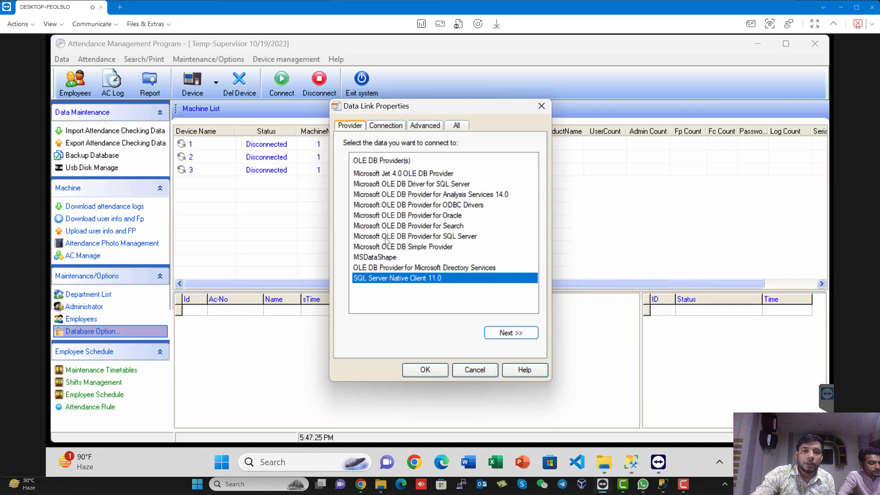
key(Up)
key(Up)
key(Up)
key(Up)
click(388, 280)
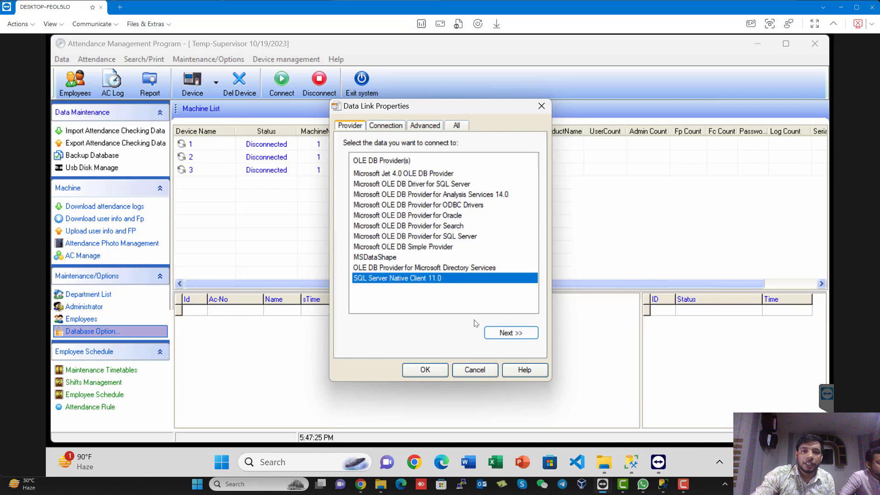
click(506, 333)
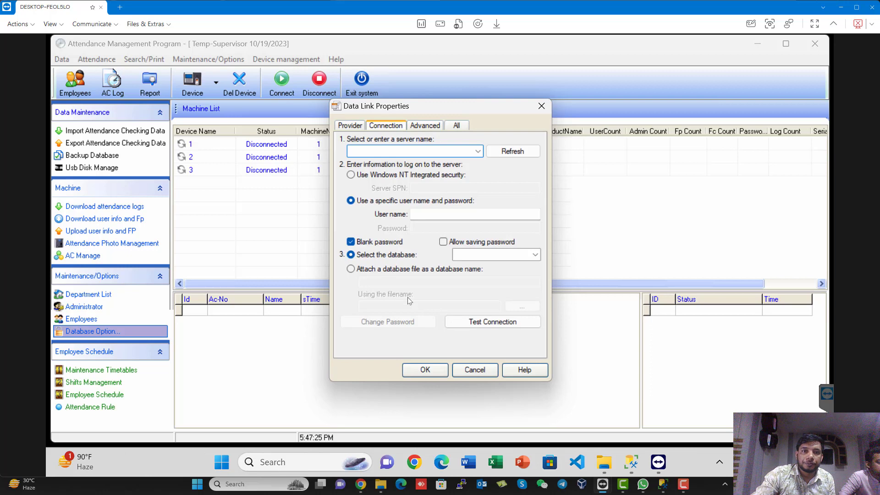
Refresh the network for SQL servers twice and check the empty server list
click(516, 153)
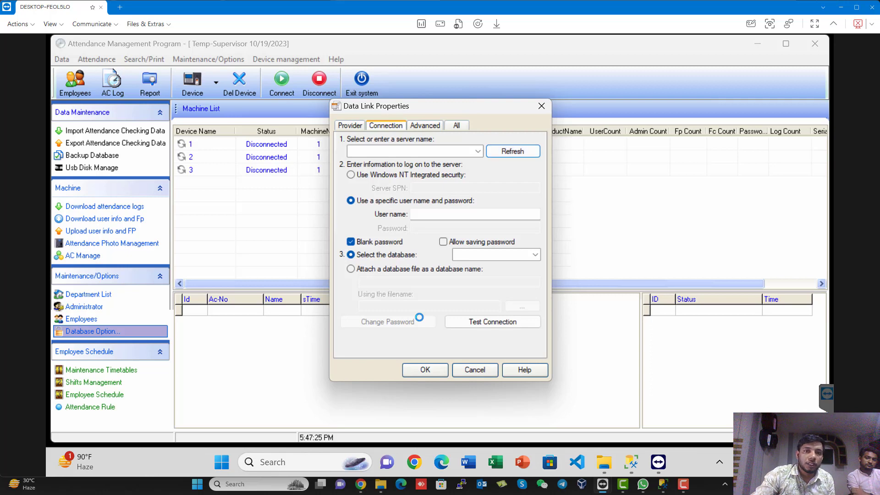
click(479, 152)
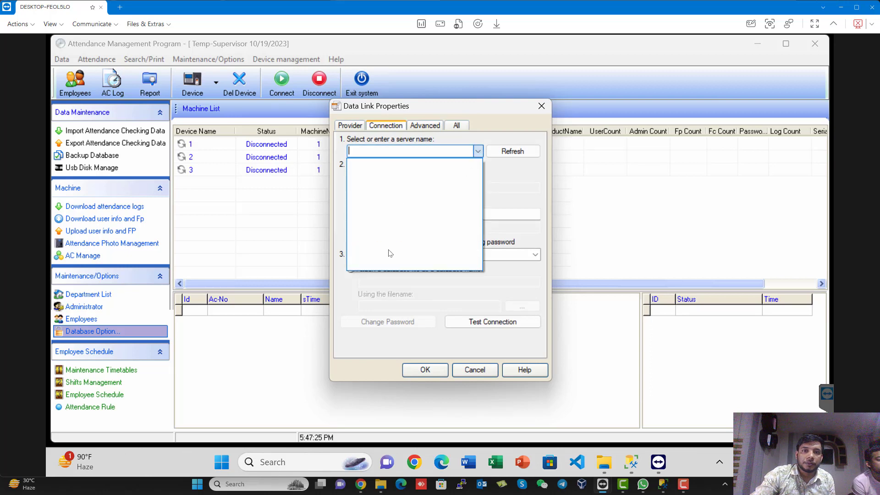
click(510, 181)
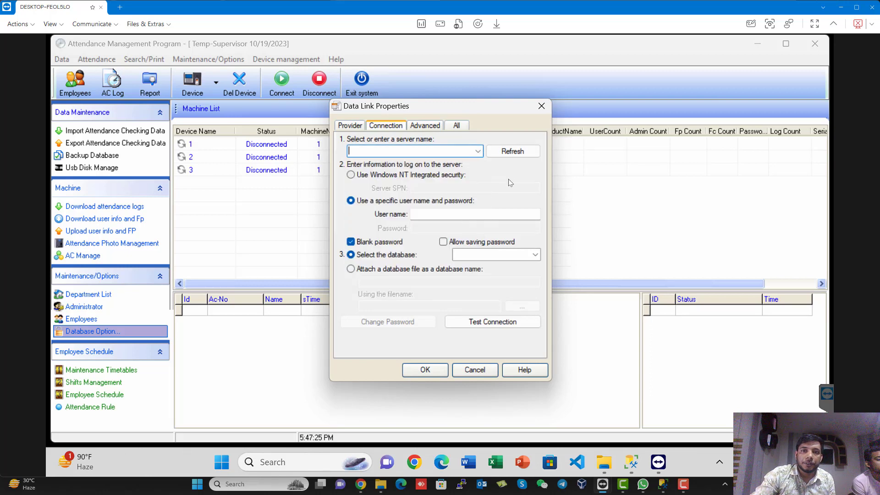
click(512, 156)
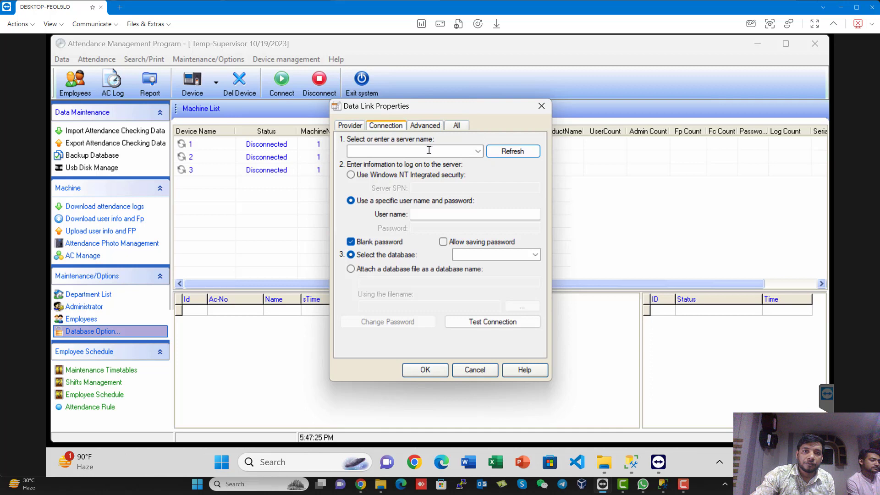
click(478, 151)
click(479, 152)
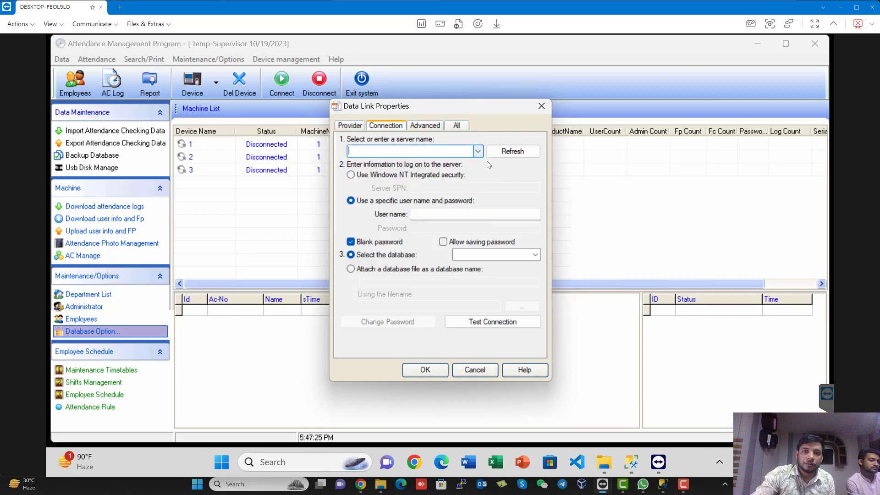
Try both login modes and the database list, dismiss connection errors, then return to Provider
click(351, 175)
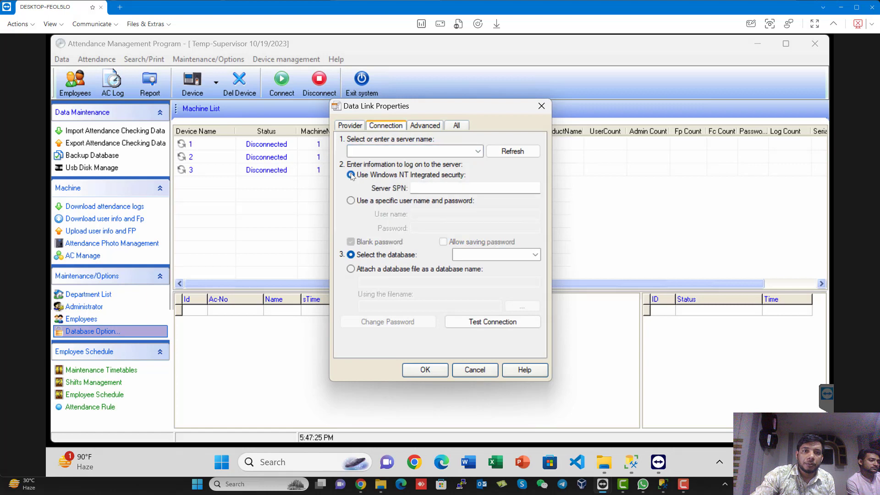
click(352, 202)
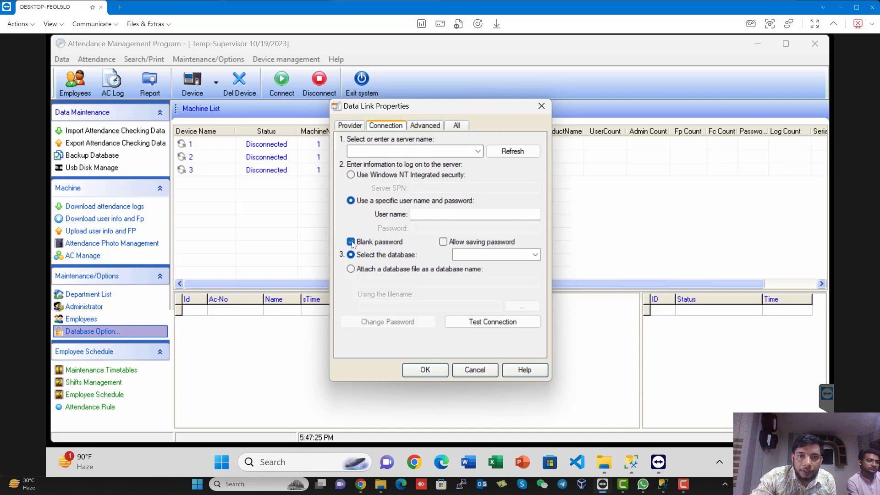
click(535, 256)
click(534, 287)
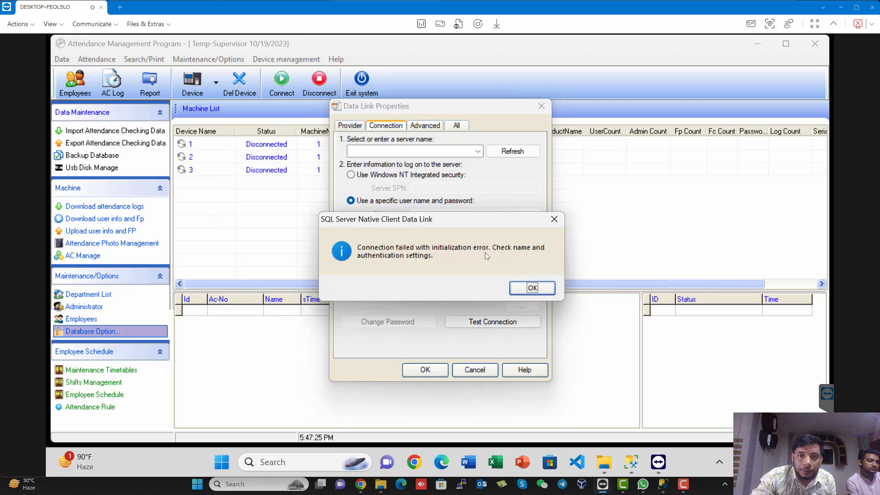
click(541, 291)
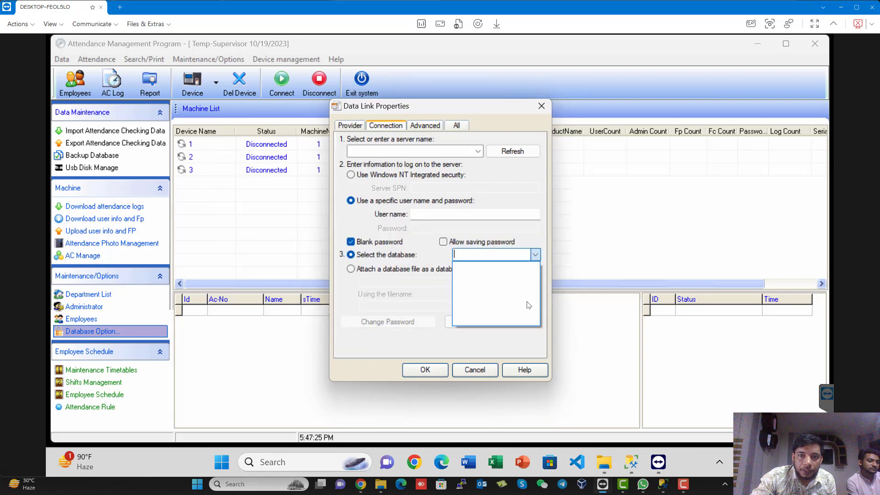
click(535, 255)
click(351, 175)
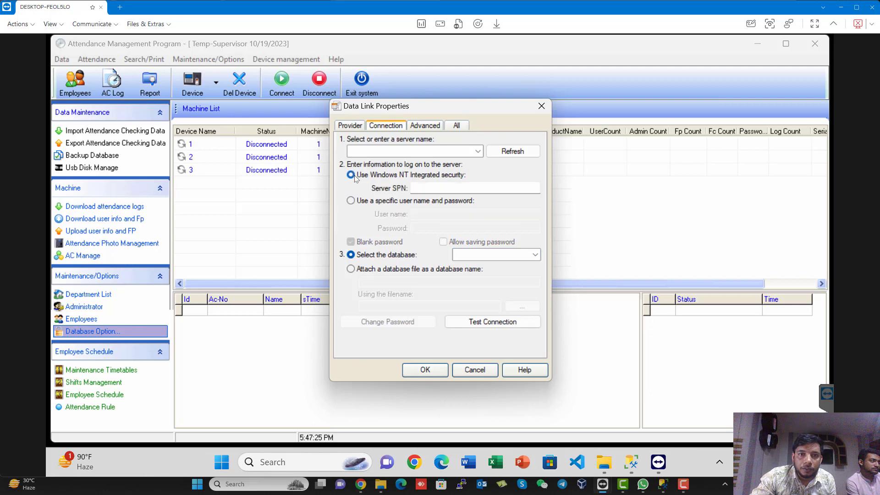
click(422, 188)
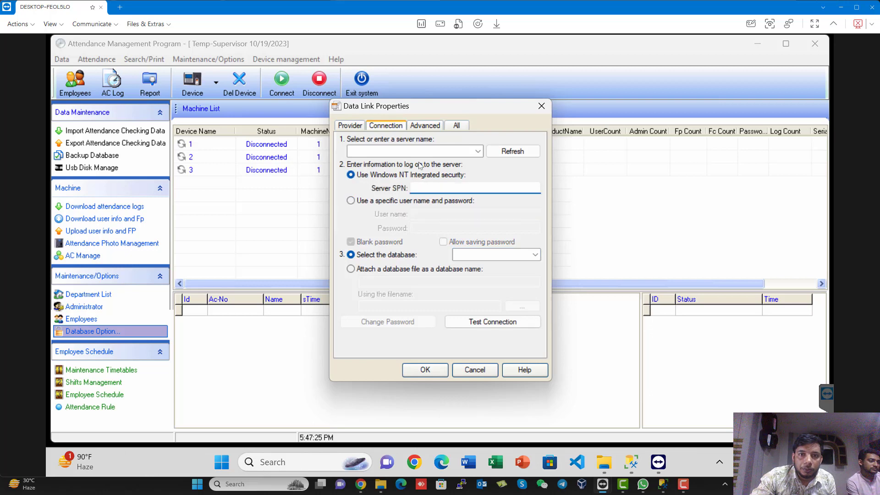
click(350, 125)
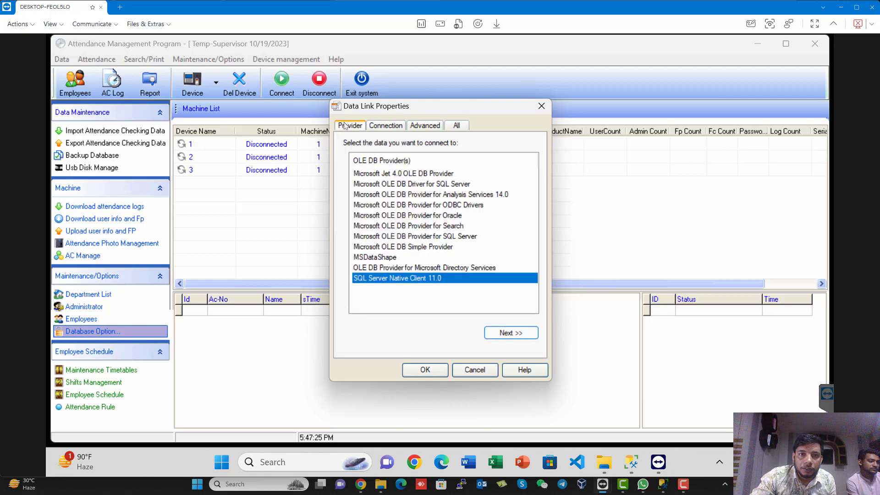
Switch to Microsoft OLE DB Provider for SQL Server with Windows NT Integrated security and list databases
click(438, 236)
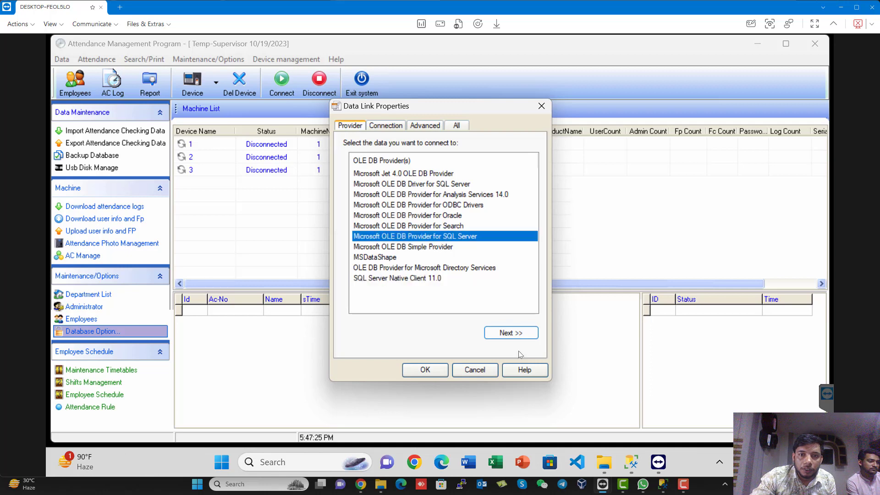
click(510, 333)
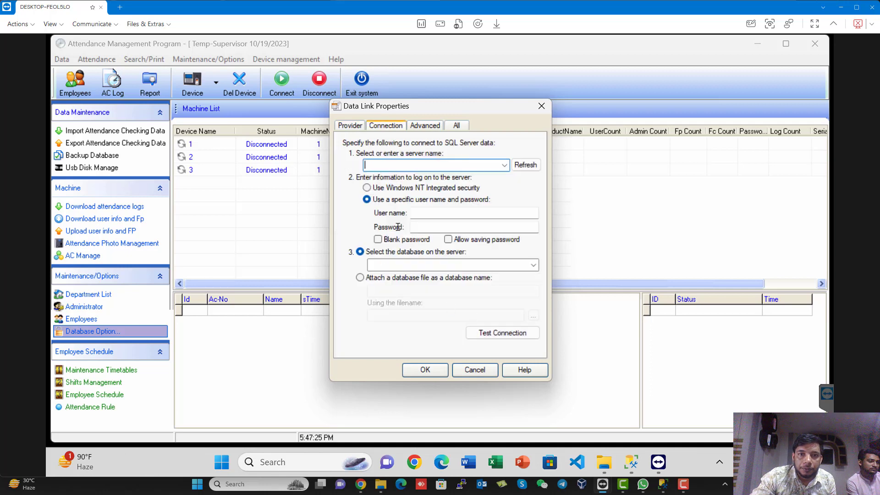
click(506, 165)
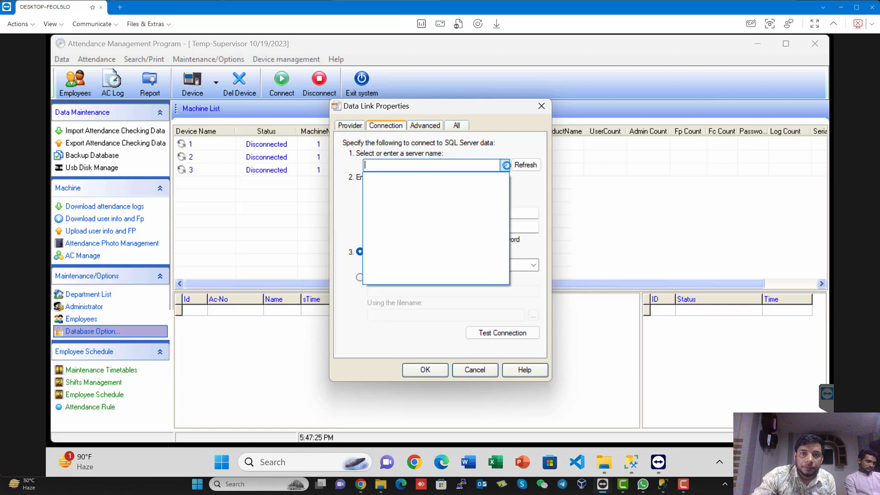
click(525, 166)
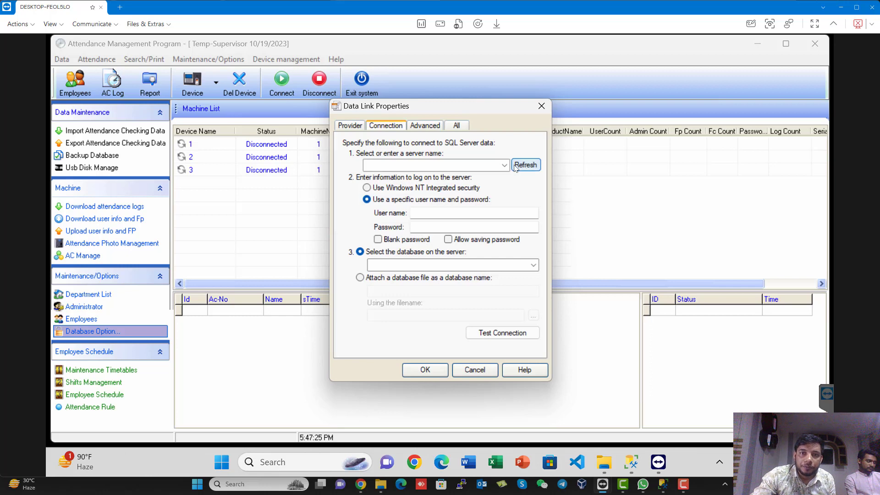
click(525, 165)
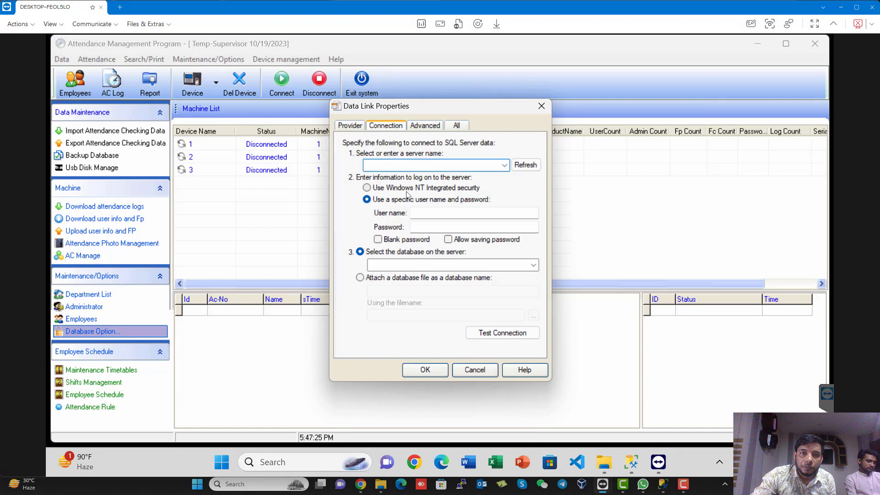
click(367, 189)
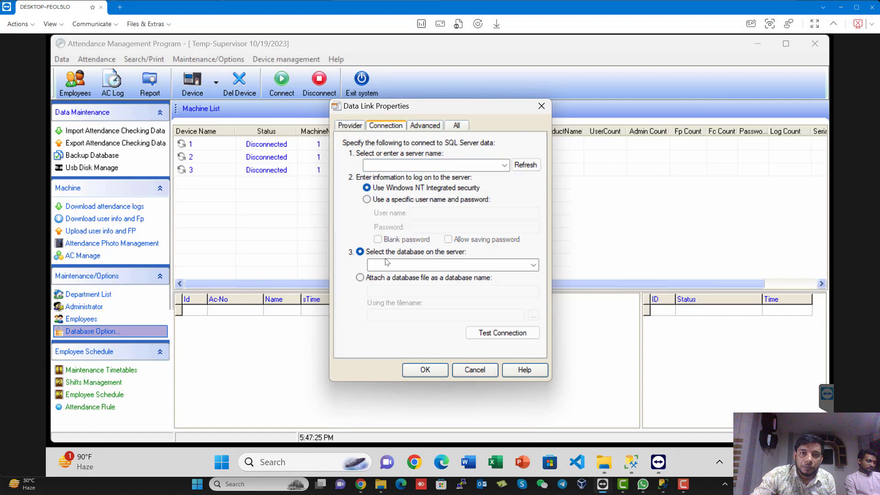
click(533, 266)
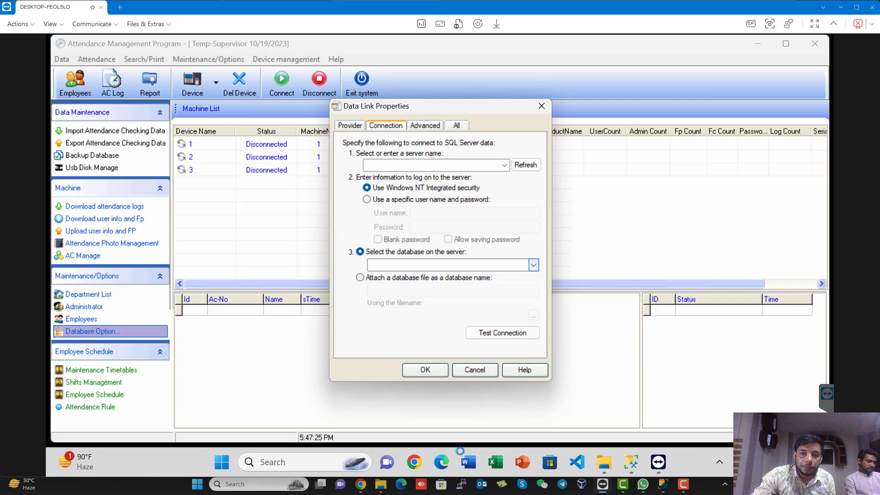
Dismiss the server access and login failed errors, then switch to SQL Server Management Studio
click(628, 467)
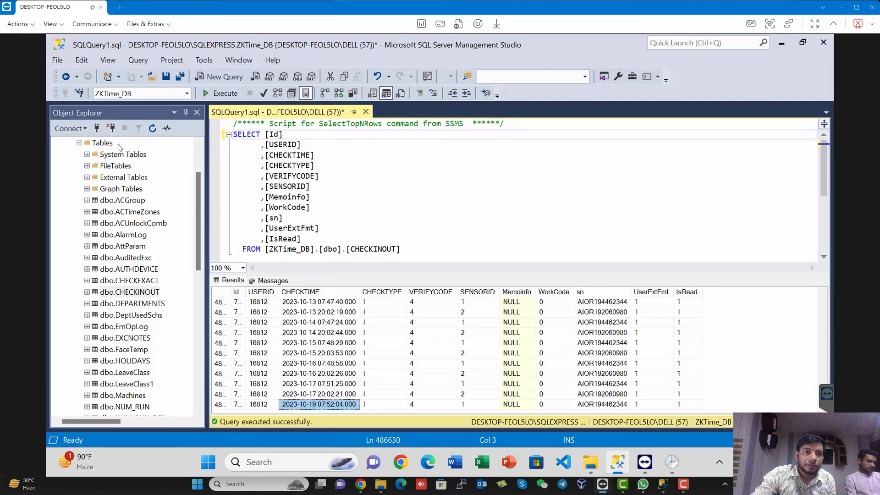
click(621, 464)
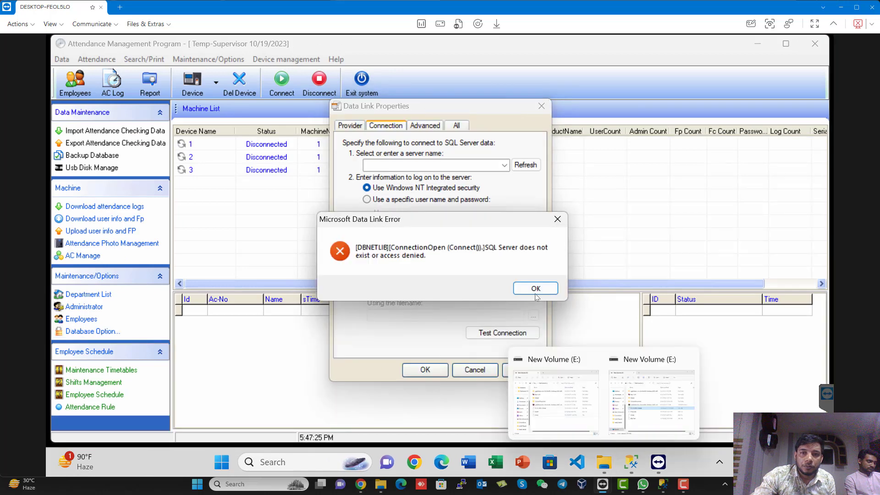
click(536, 288)
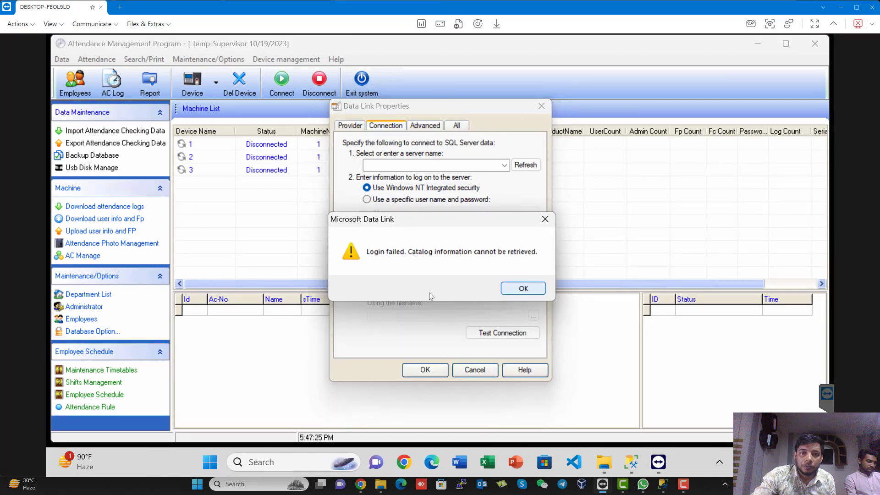
click(526, 289)
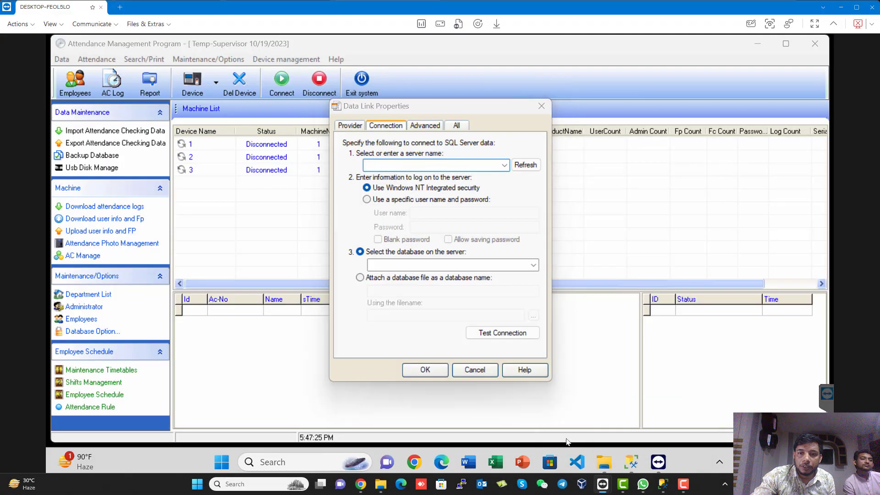
click(632, 462)
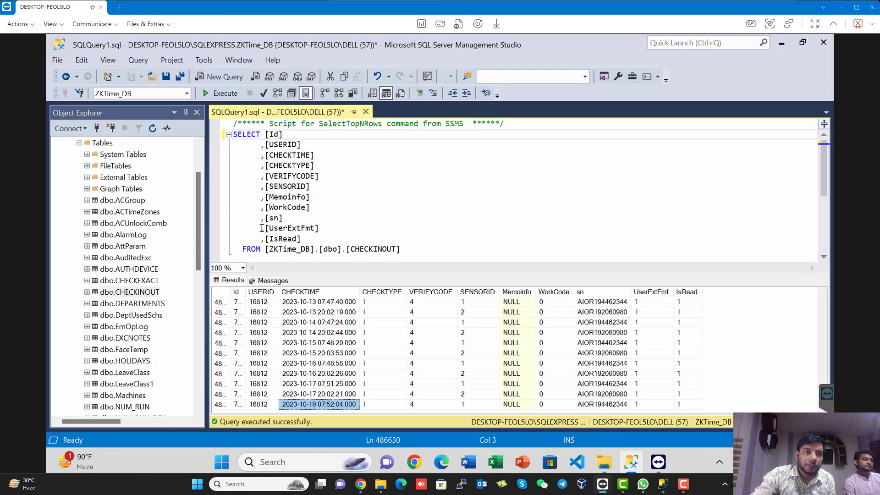
Disconnect, copy DESKTOP-FEOL5LO\SQLEXPRESS from Connect to Database Engine, and reopen the attendance program from the tray
scroll(355, 331, up, 10)
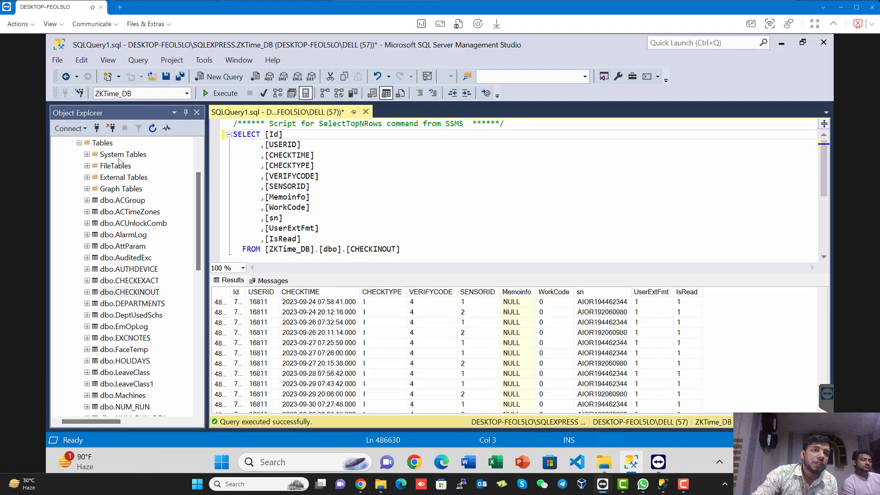
click(85, 128)
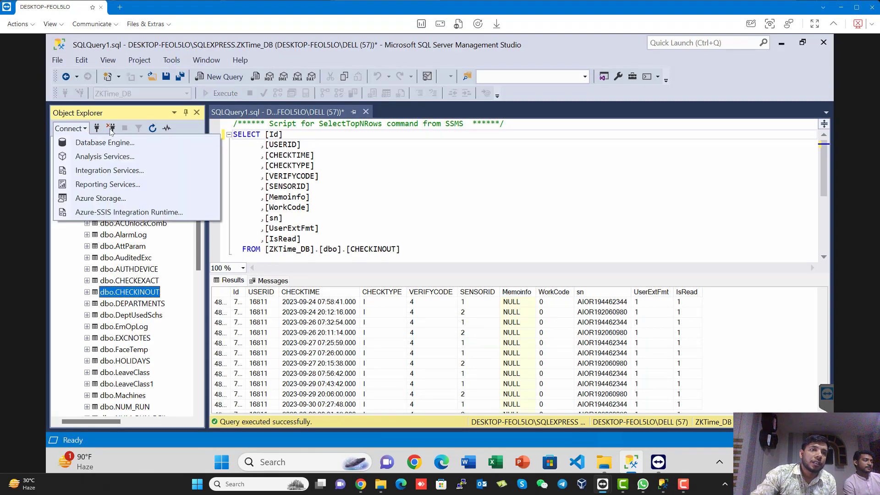
click(96, 129)
click(96, 128)
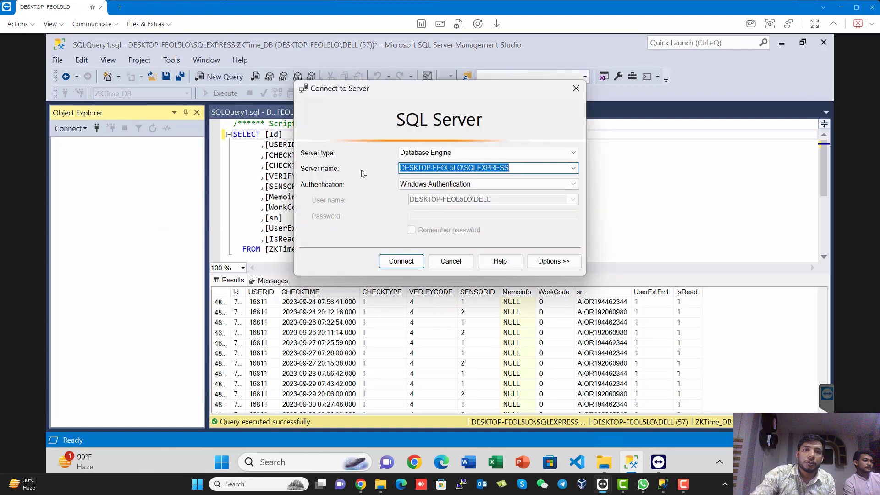
right_click(480, 166)
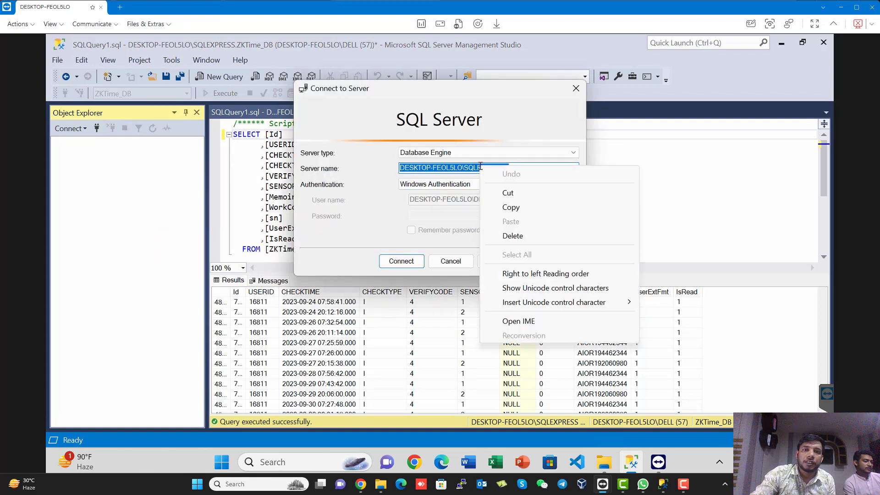
click(511, 208)
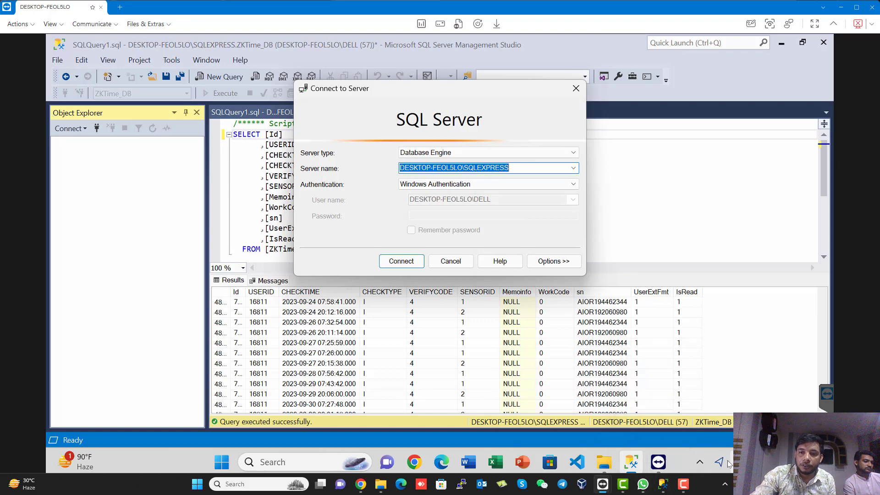
click(700, 464)
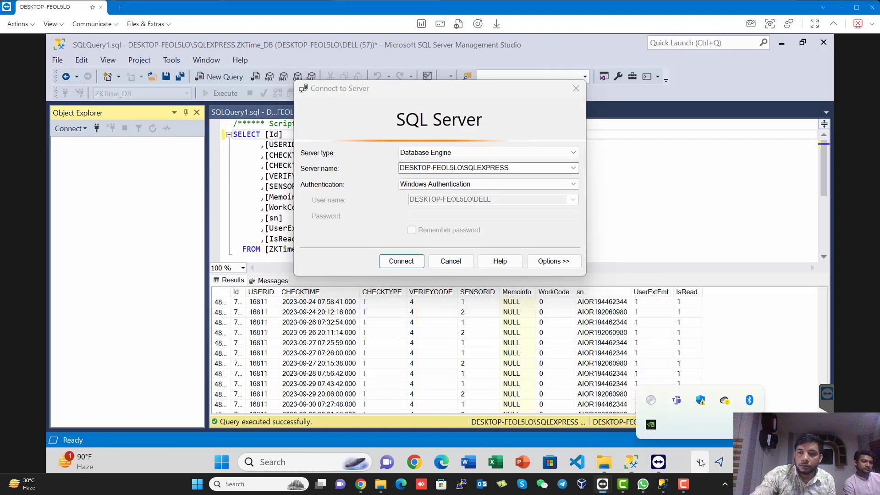
click(651, 400)
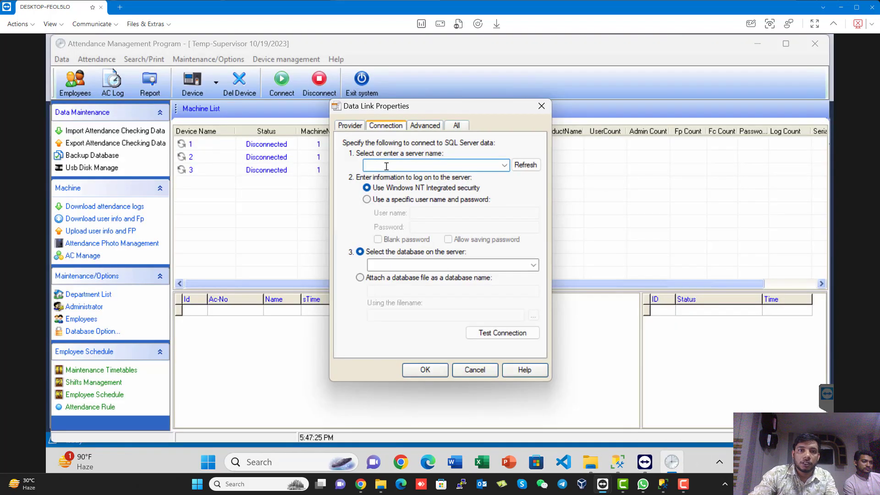
Point the data link at ZKTime_DB on DESKTOP-FEOL5LO\SQLEXPRESS, test successfully, and save
key(ctrl+v)
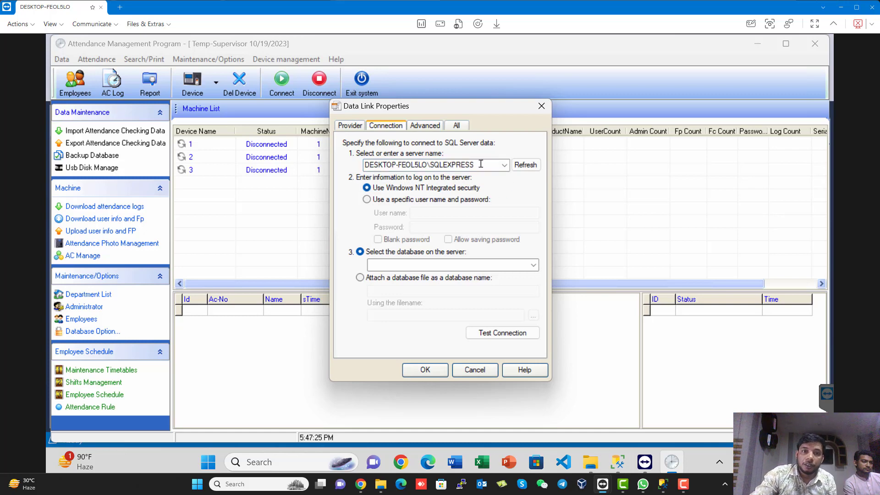
click(532, 265)
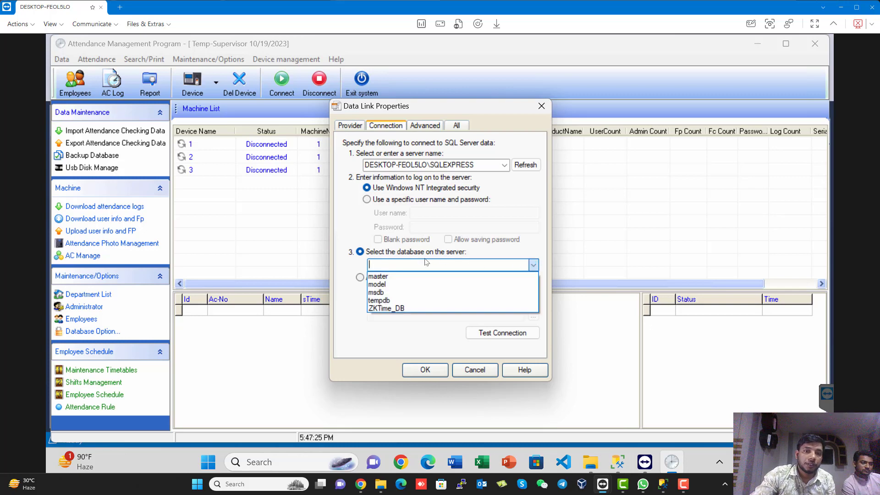
click(391, 309)
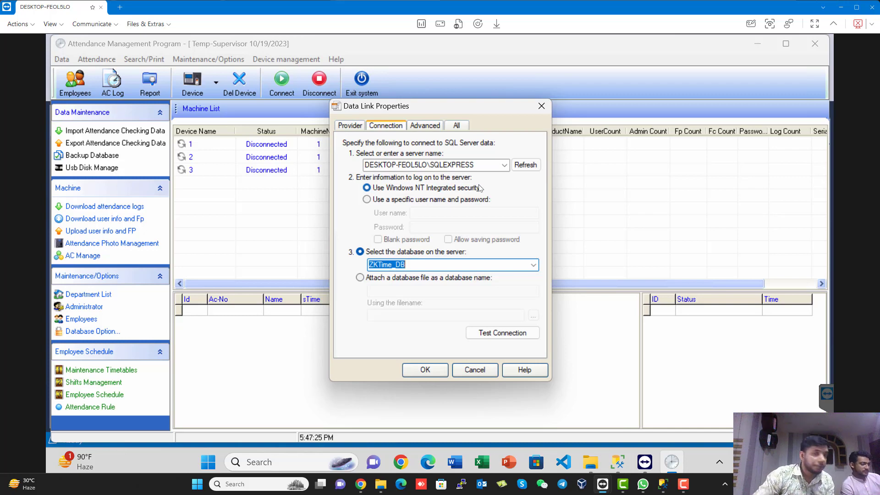
click(500, 337)
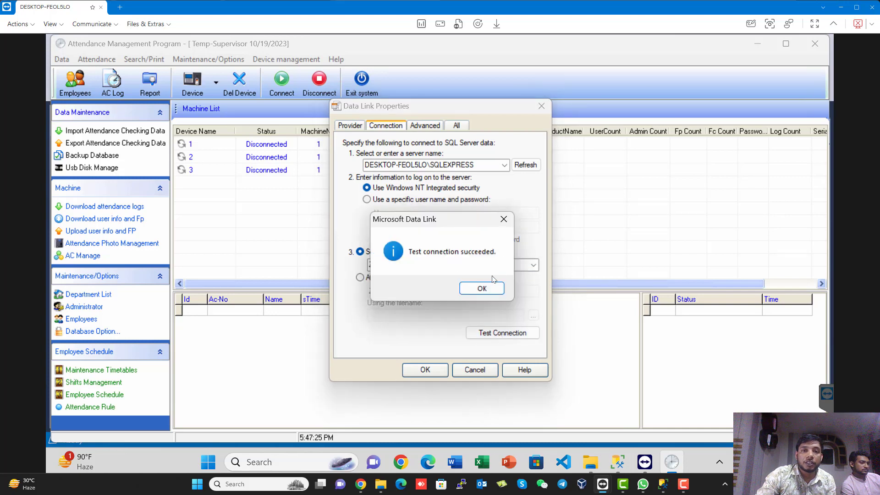
click(485, 289)
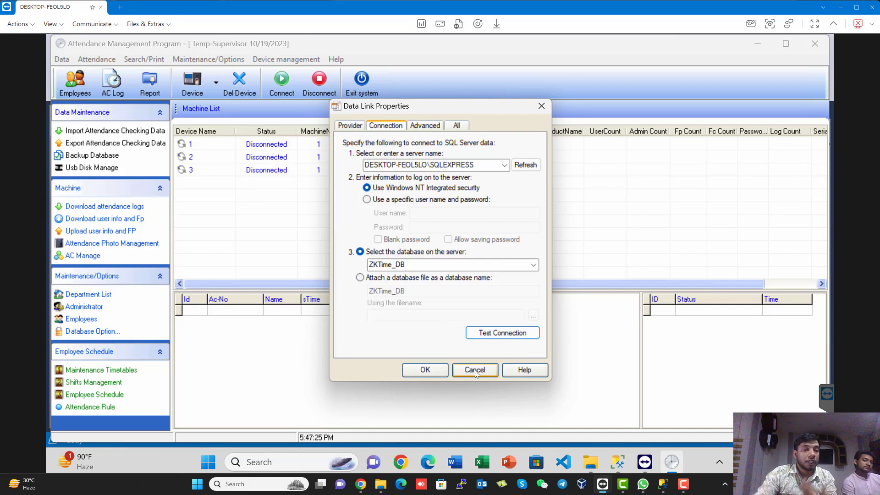
click(436, 371)
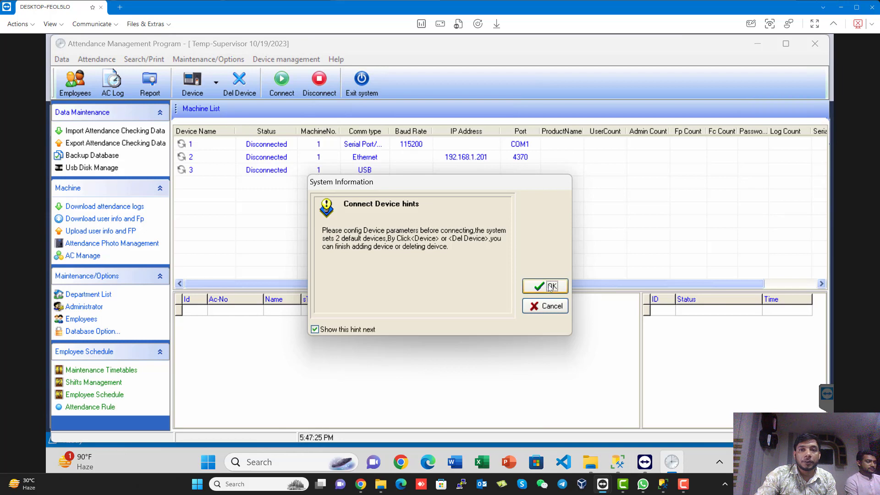
Connect the Check in and Check Out devices to read their user and log counts, then disconnect them
click(549, 289)
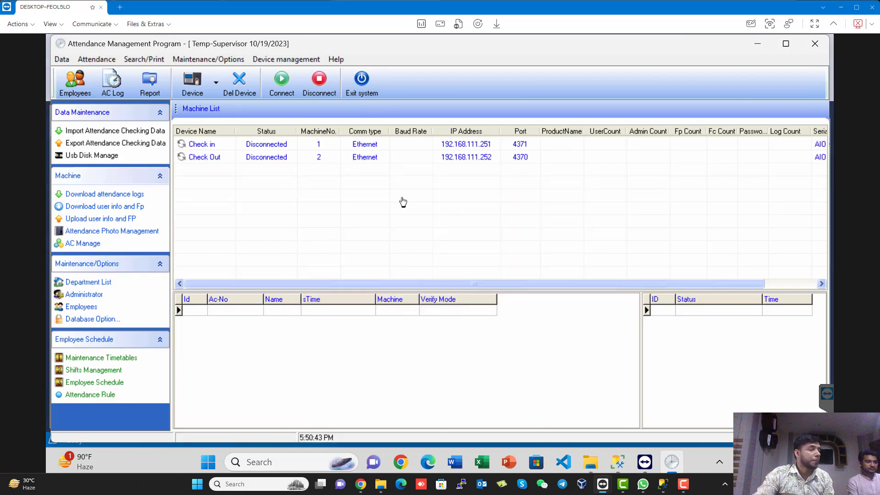
click(265, 145)
shift+click(267, 159)
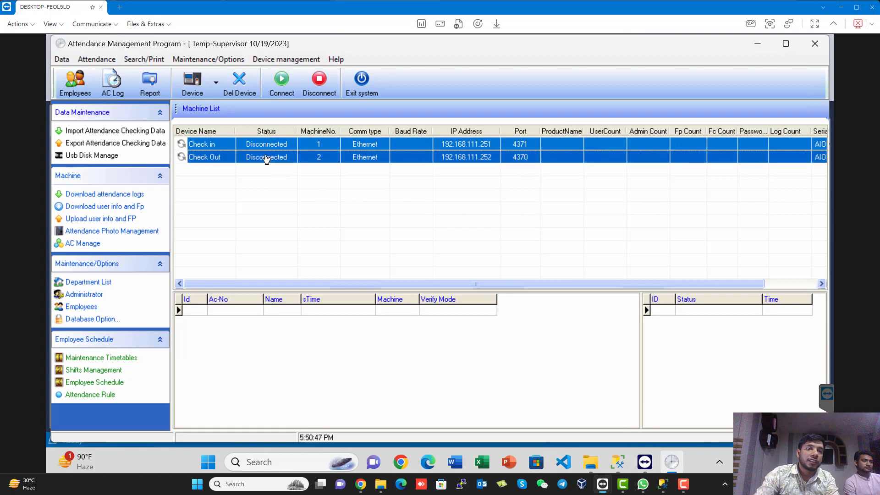
click(282, 82)
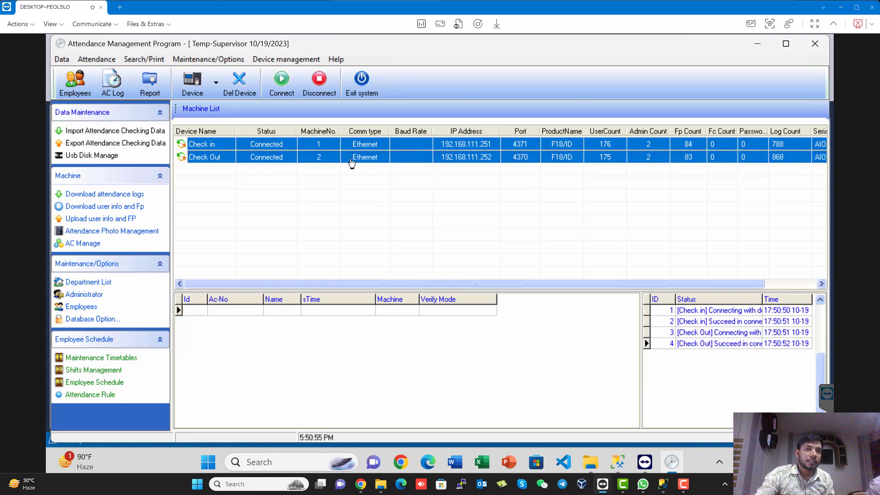
click(318, 88)
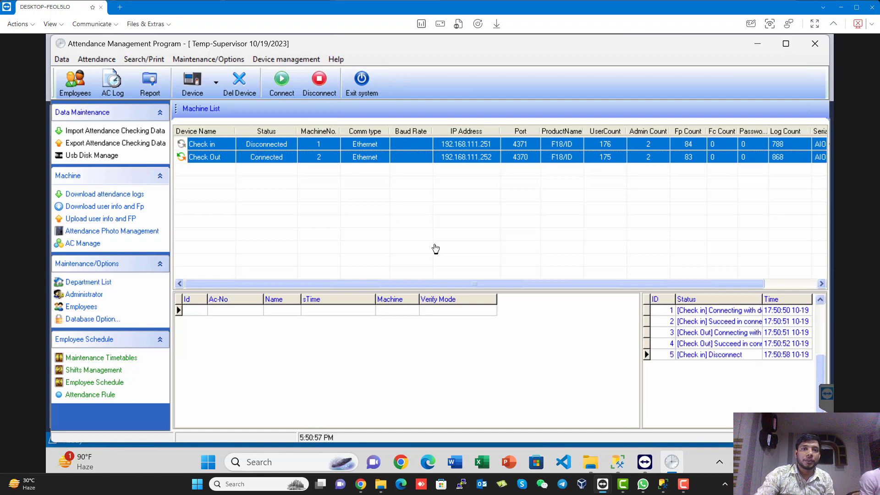